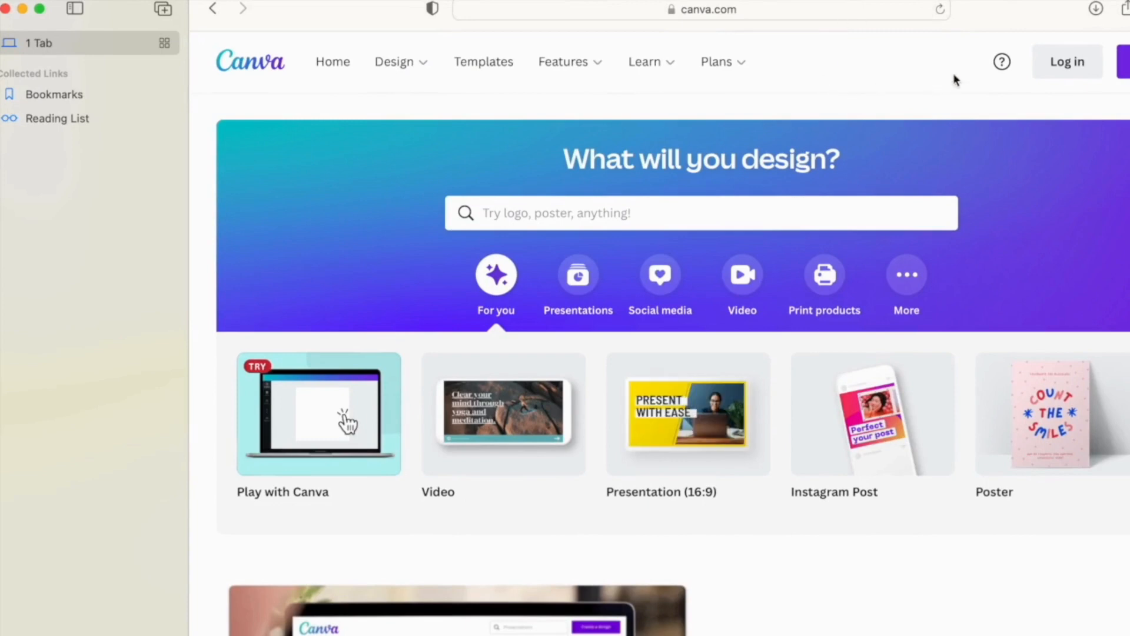
# - Sign in to Canva through Continue with email, entering the account's email address
pyautogui.click(1123, 61)
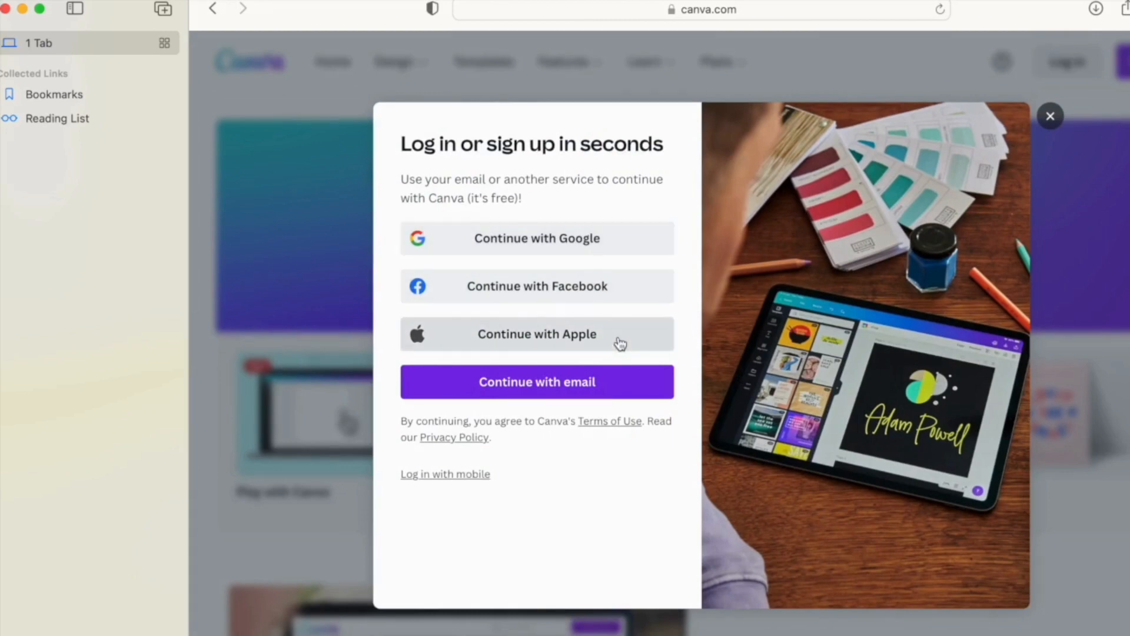
pyautogui.click(606, 390)
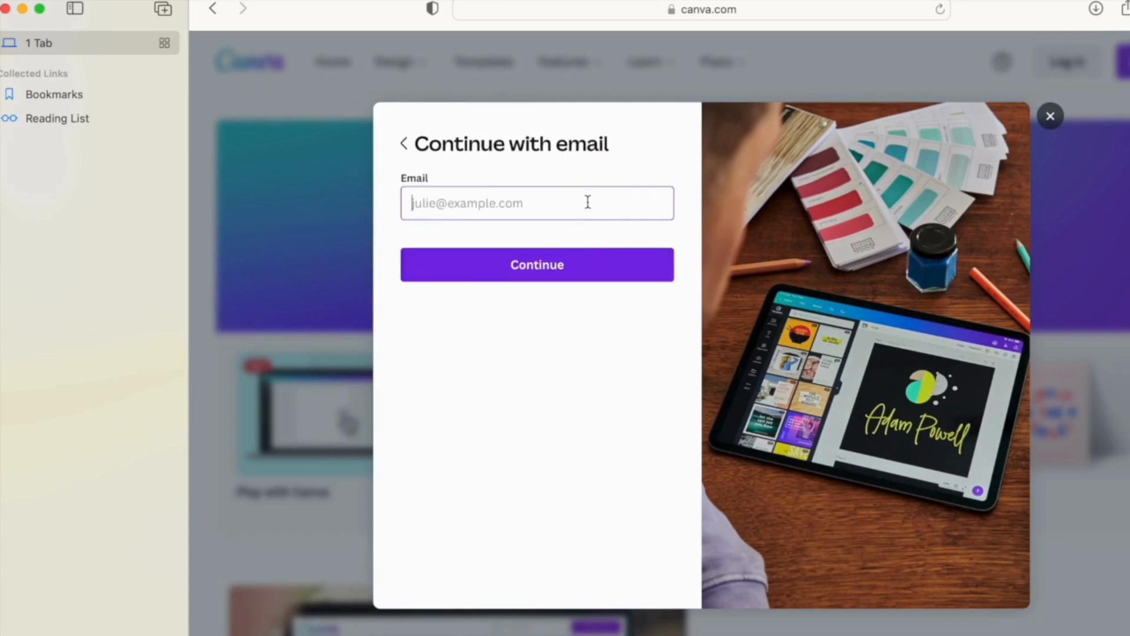
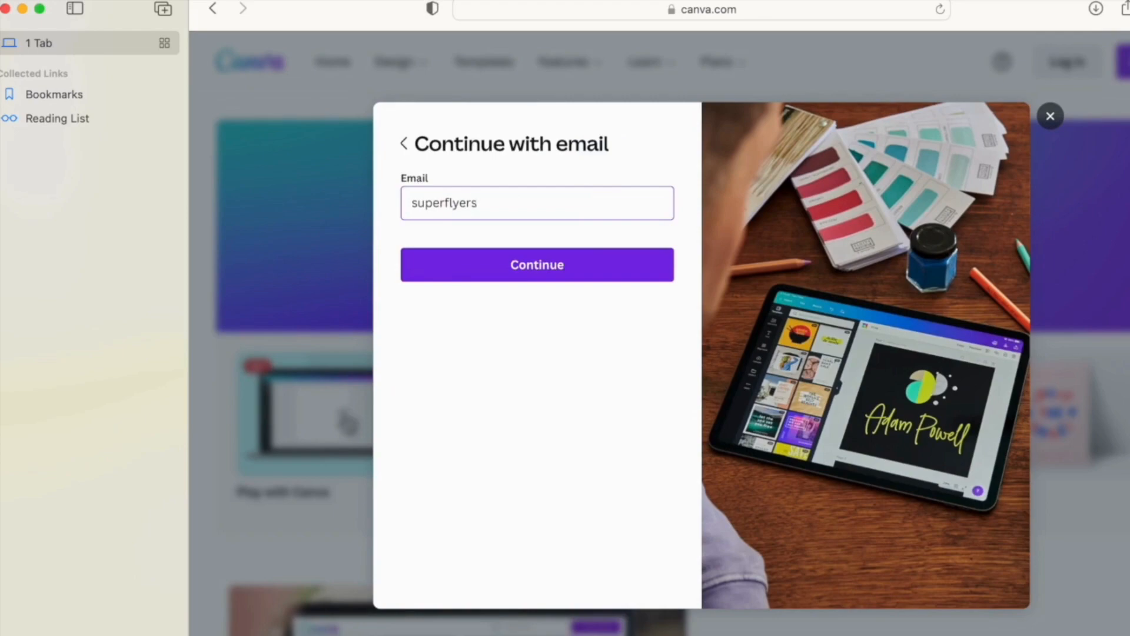
pyautogui.press('Return')
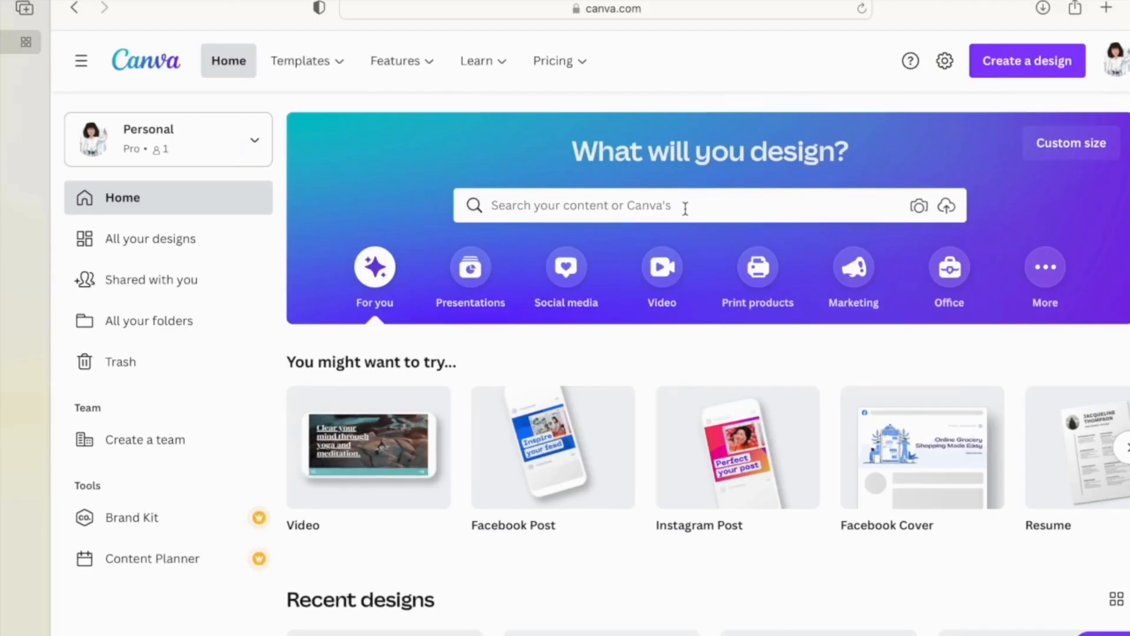
# - Search Canva templates for 'flyer' and browse the school flyer results
pyautogui.click(673, 207)
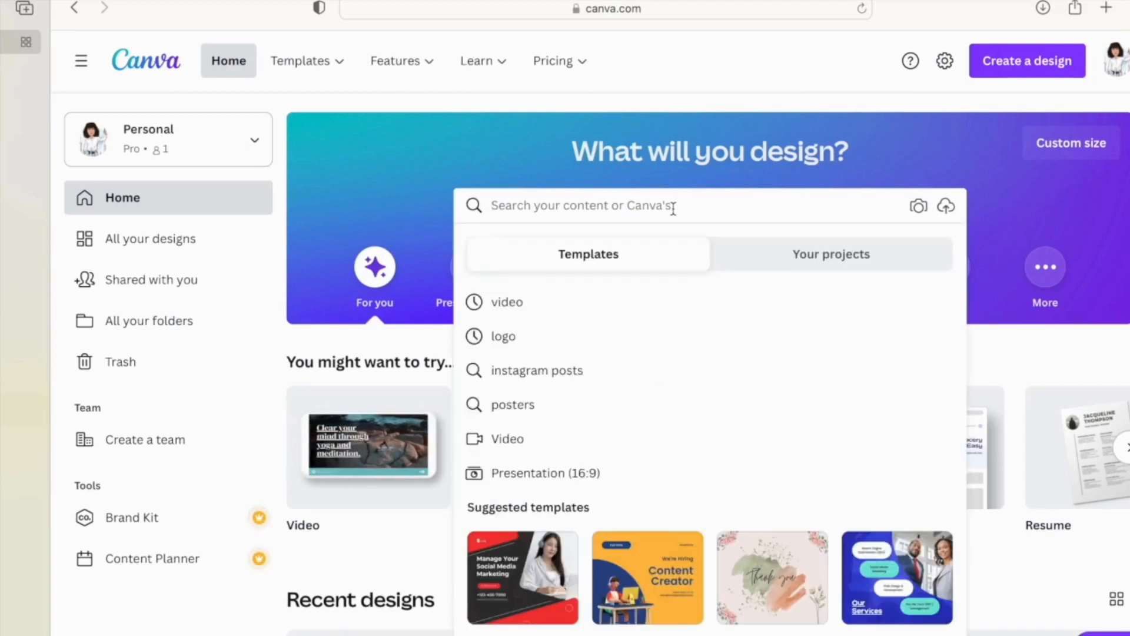
pyautogui.write('flyer')
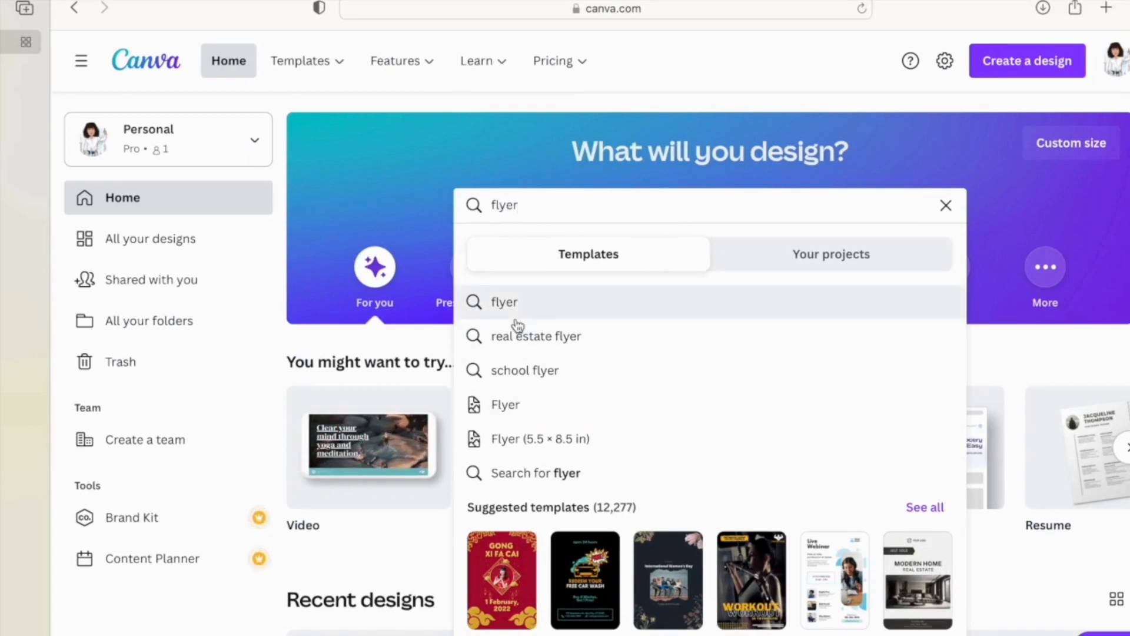
pyautogui.click(540, 372)
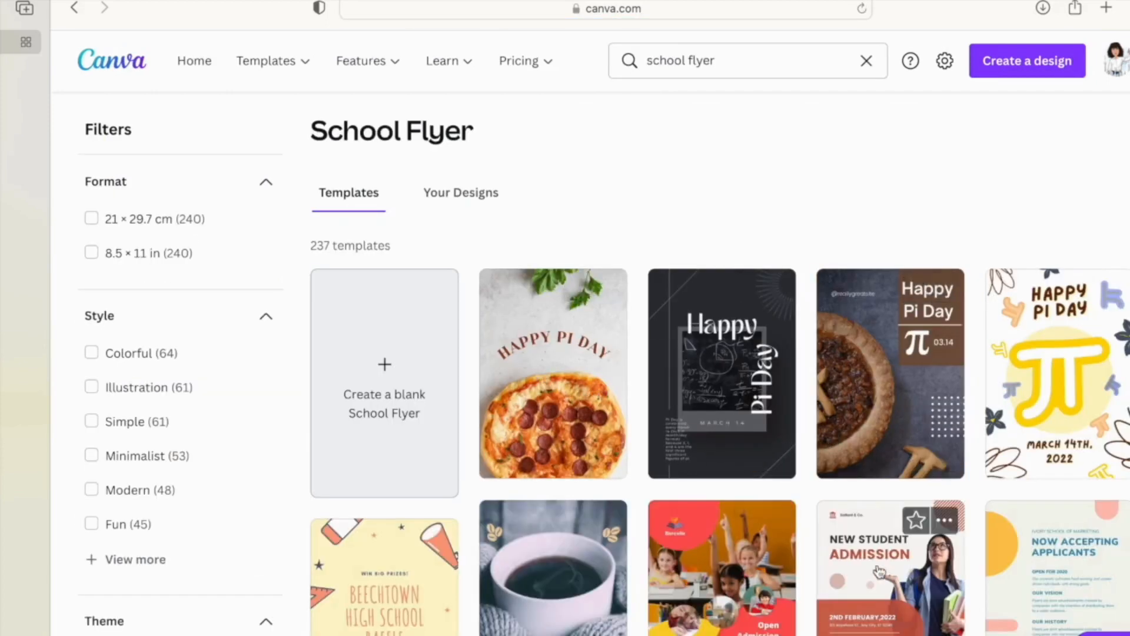
pyautogui.scroll(-3, 881, 580)
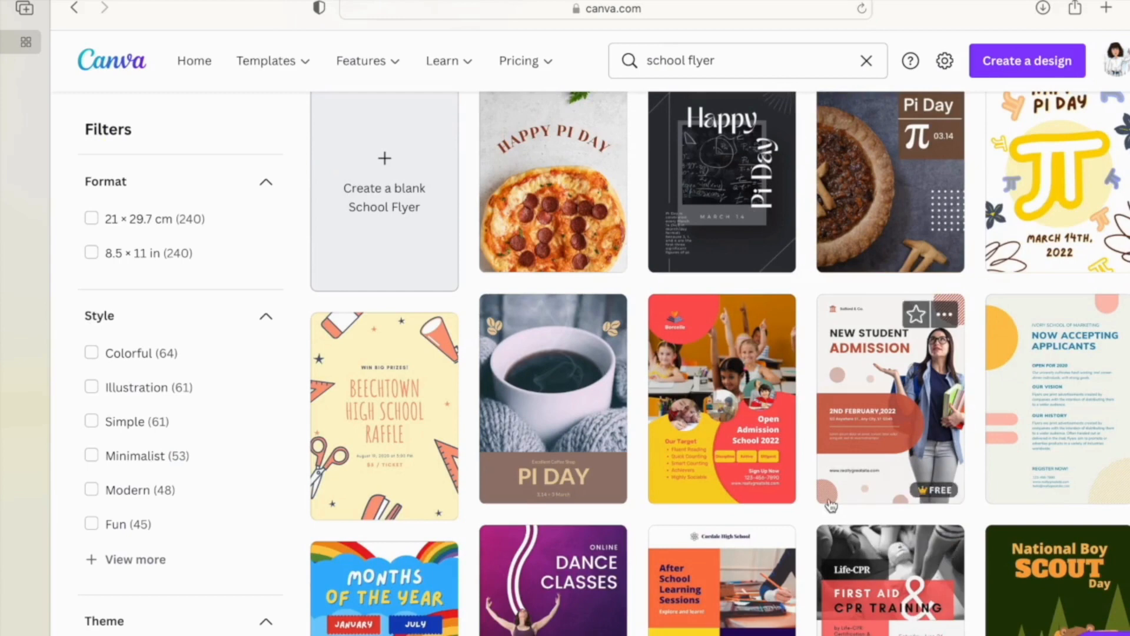
pyautogui.scroll(3, 765, 439)
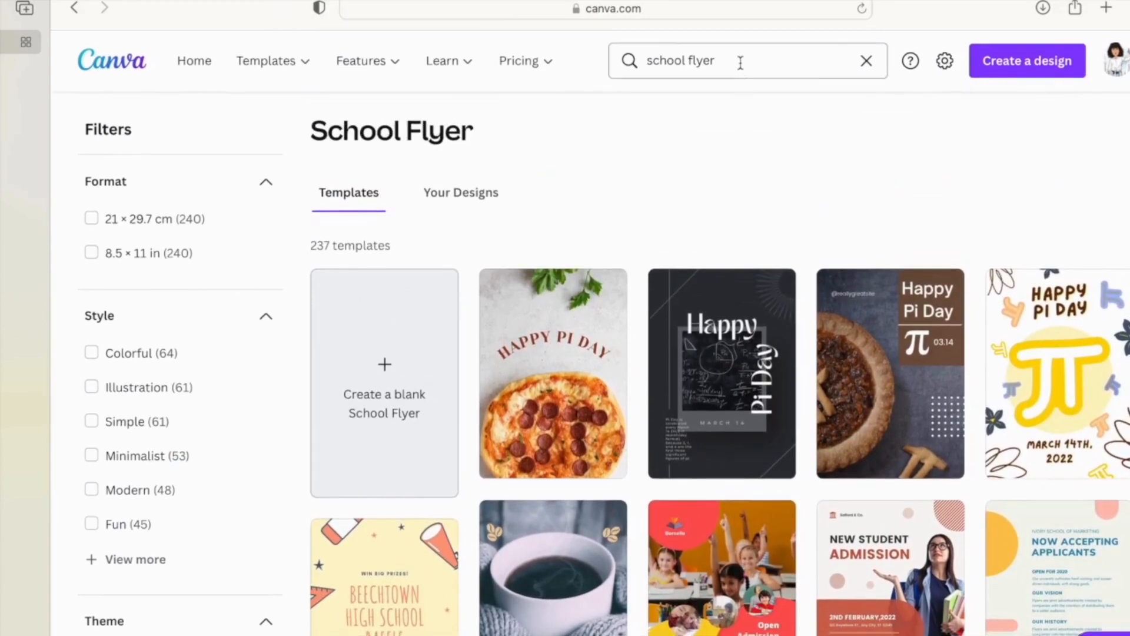
# - Search 'facebook' instead and open the red and white Chinese New Year Facebook Post template
pyautogui.click(739, 61)
pyautogui.tripleClick(675, 60)
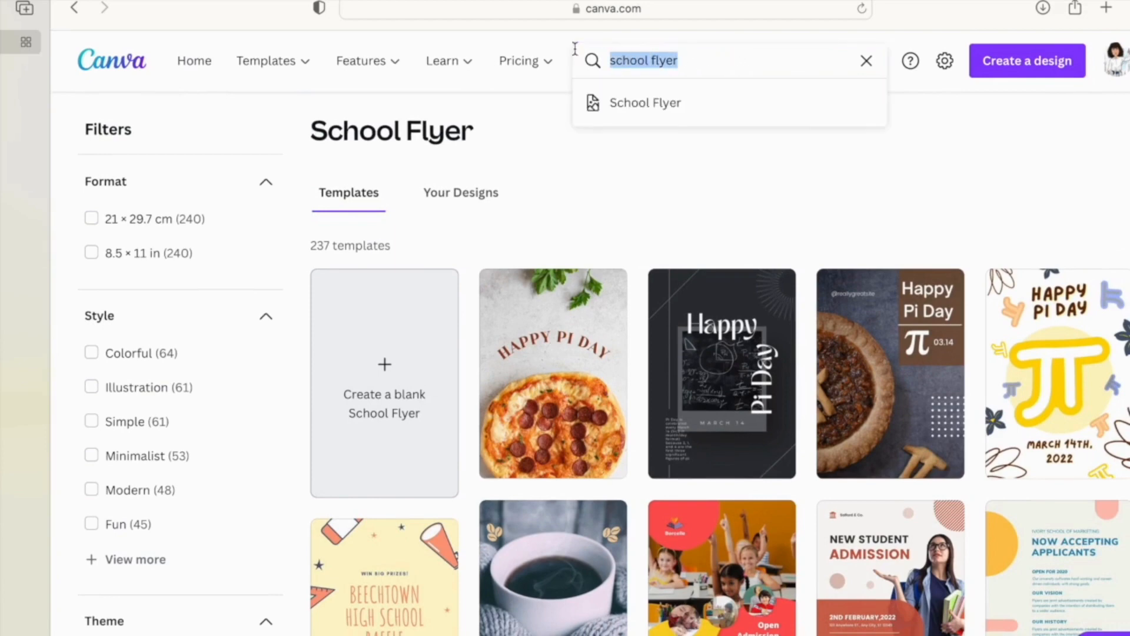
pyautogui.write('fa')
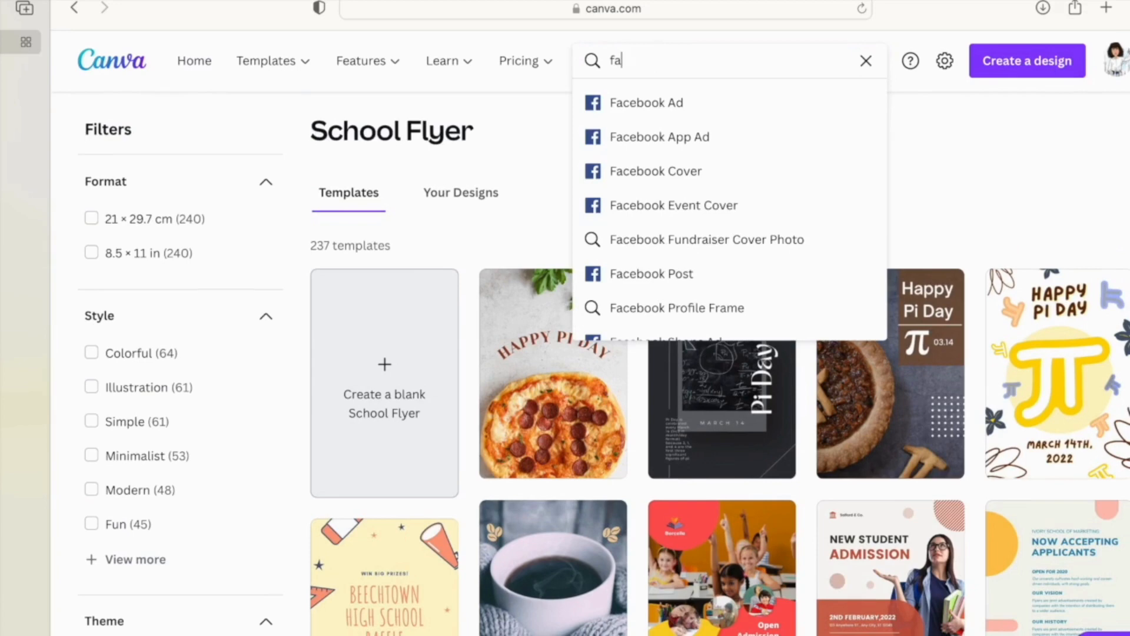
pyautogui.write('cebo')
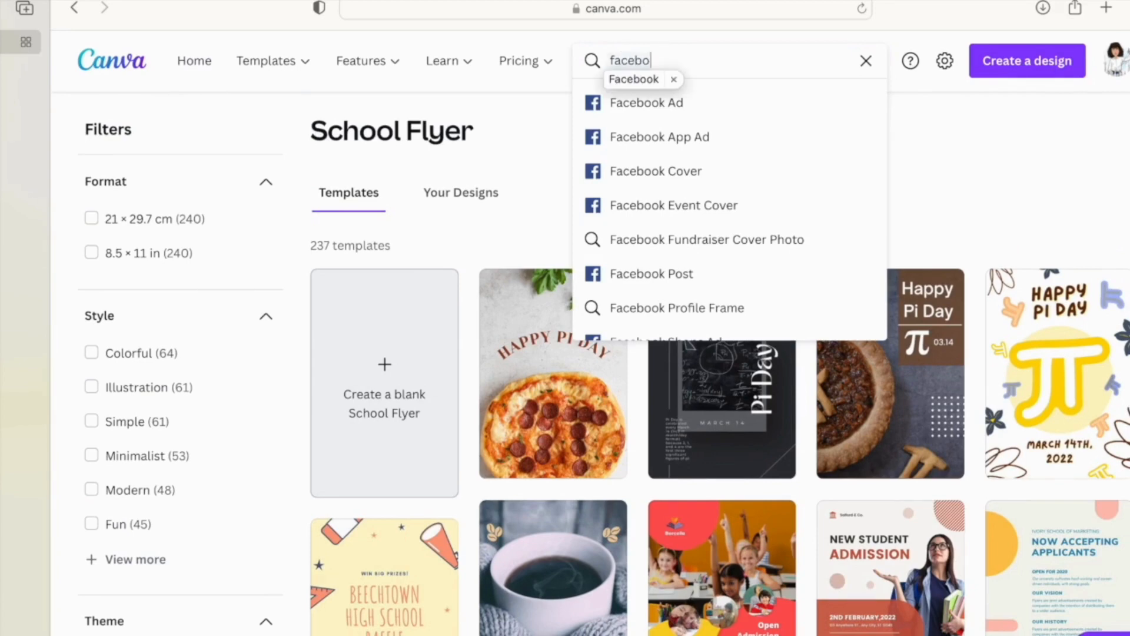
pyautogui.write('ok')
pyautogui.click(706, 273)
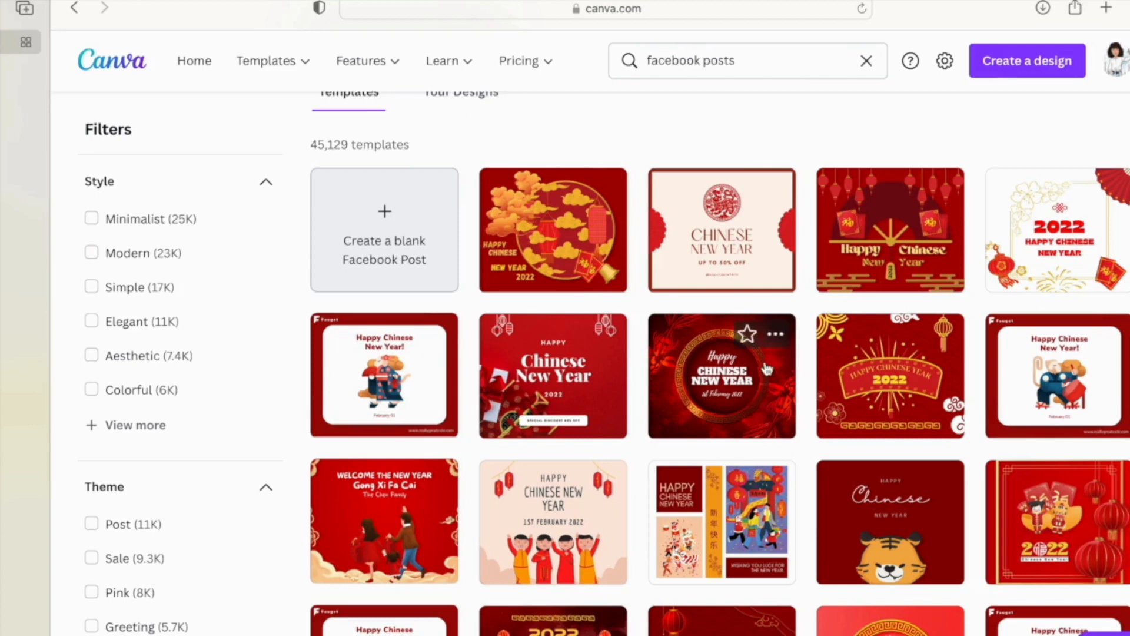
pyautogui.click(718, 240)
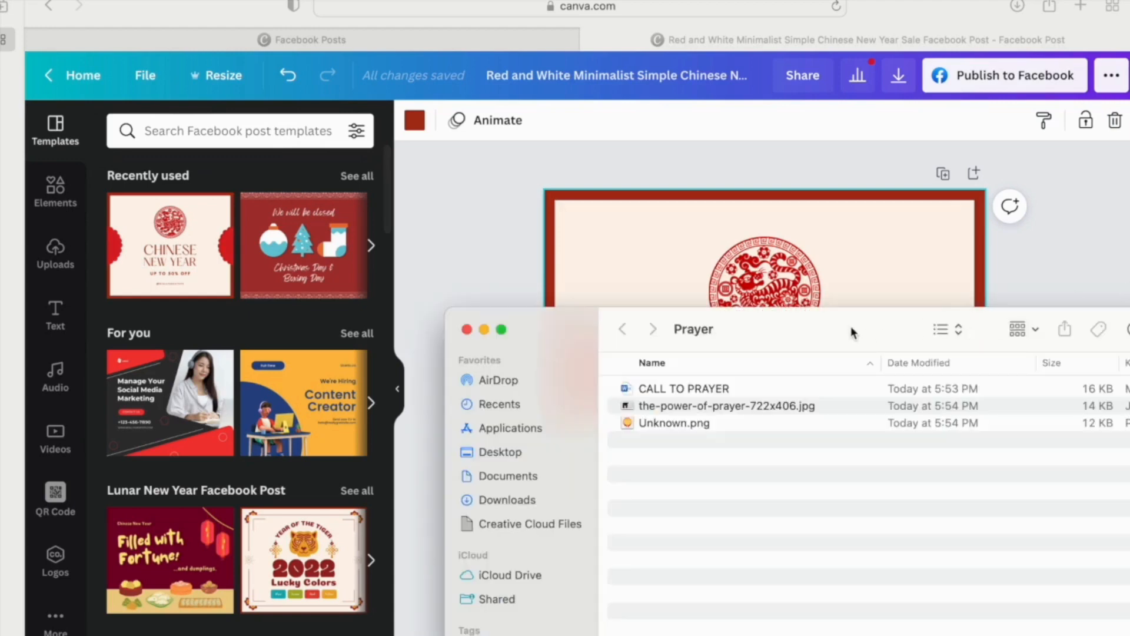
# - Open the CALL TO PRAYER document in Word, read through it, then minimise it
pyautogui.moveTo(853, 331); pyautogui.dragTo(786, 194)
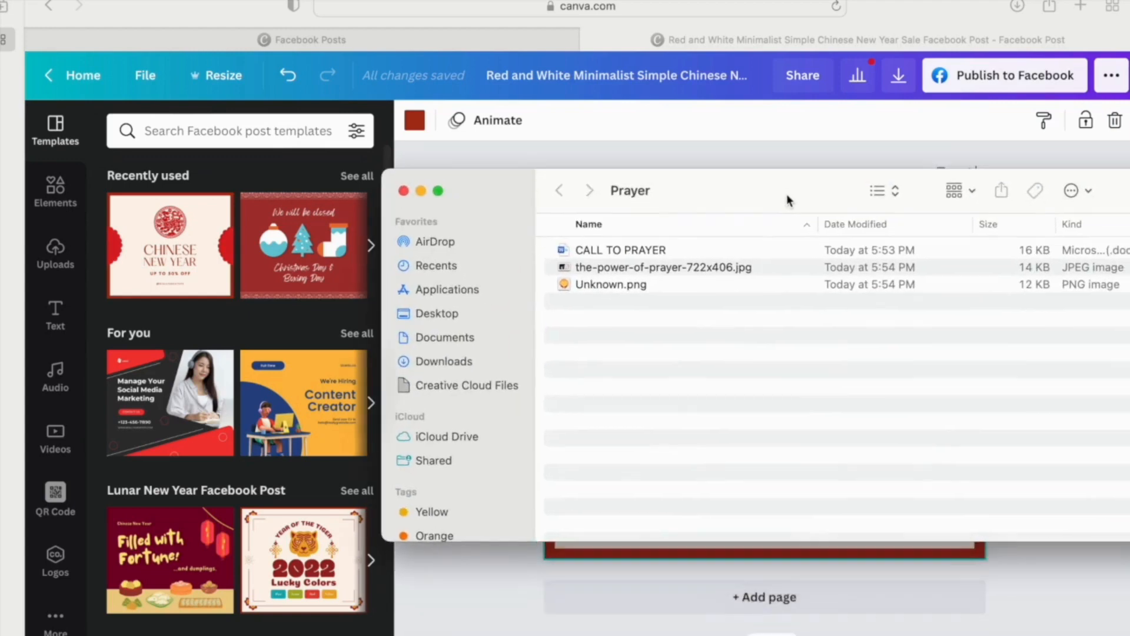
pyautogui.click(648, 250)
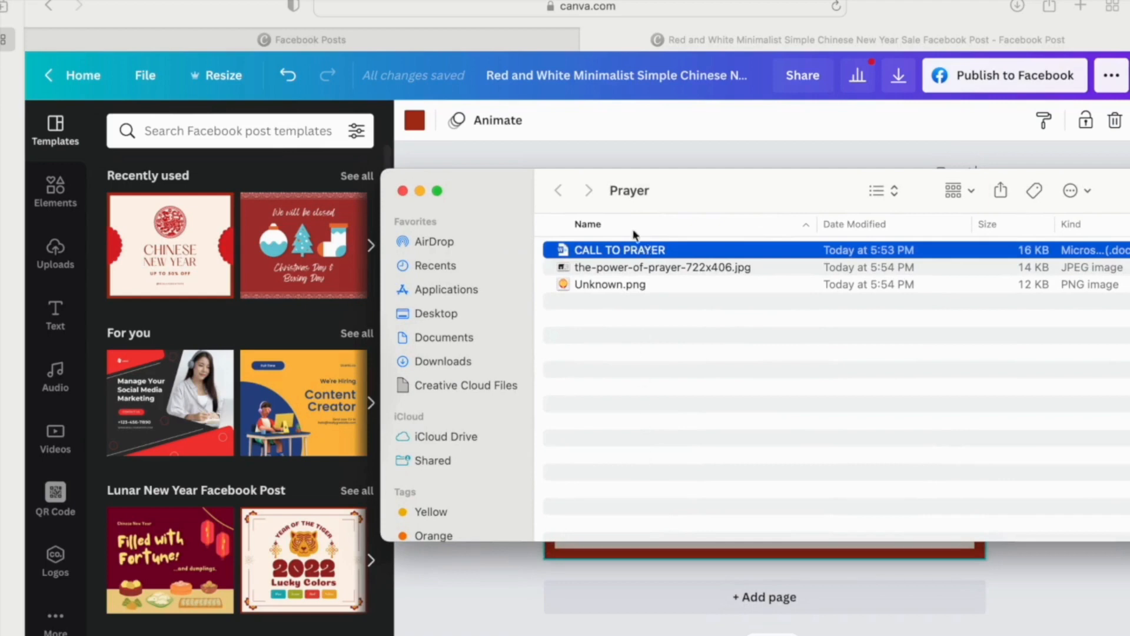
pyautogui.doubleClick(653, 247)
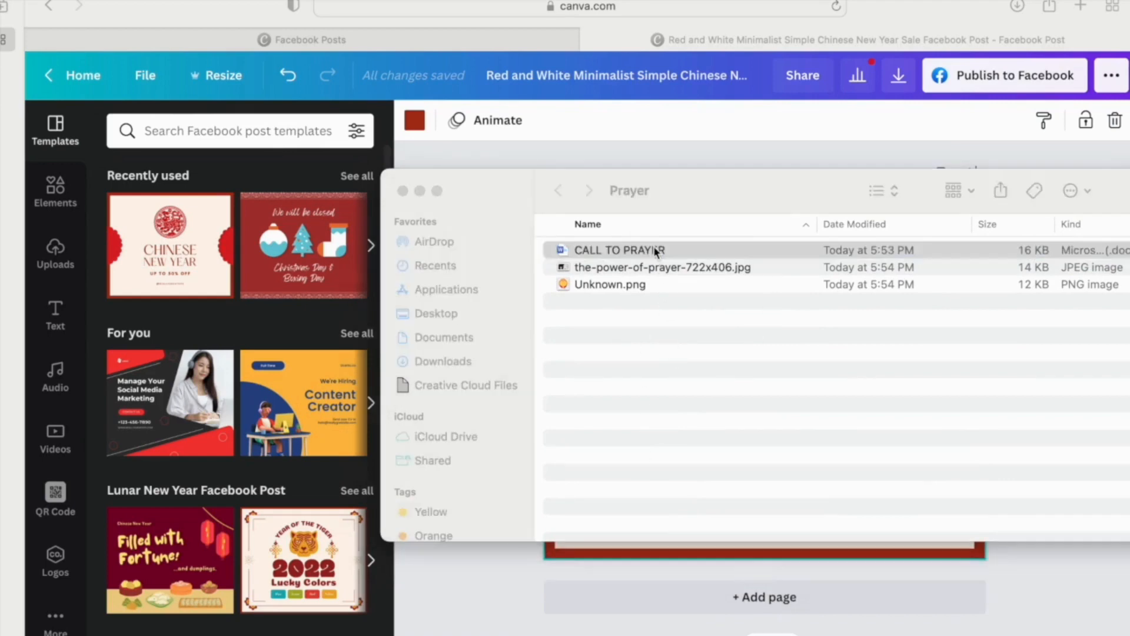
pyautogui.scroll(-10, 538, 351)
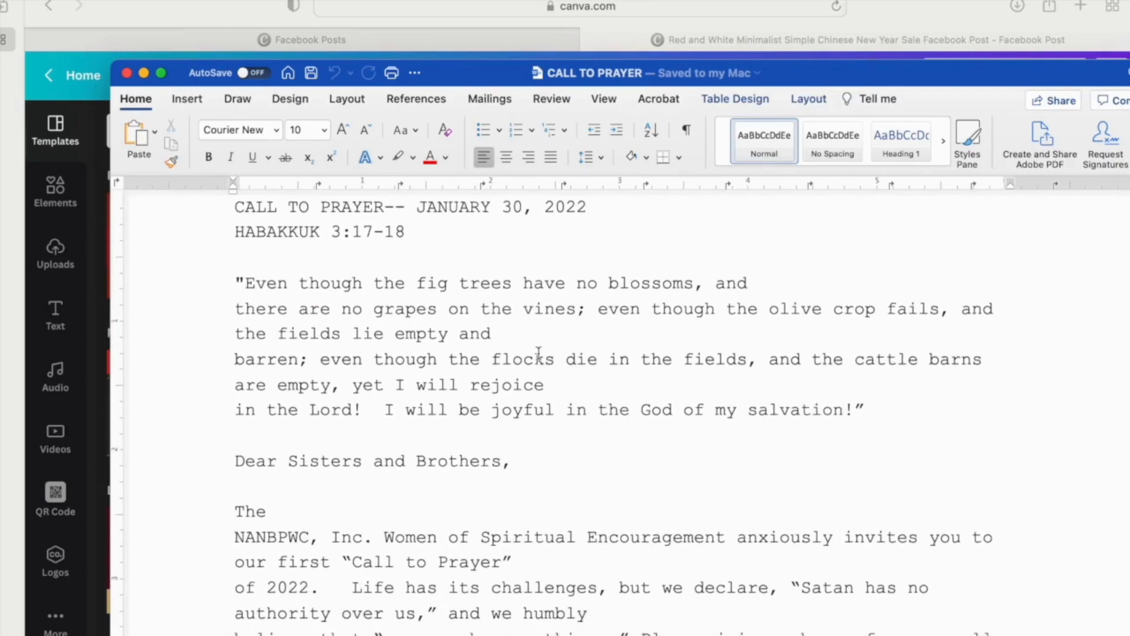
pyautogui.scroll(-4, 539, 352)
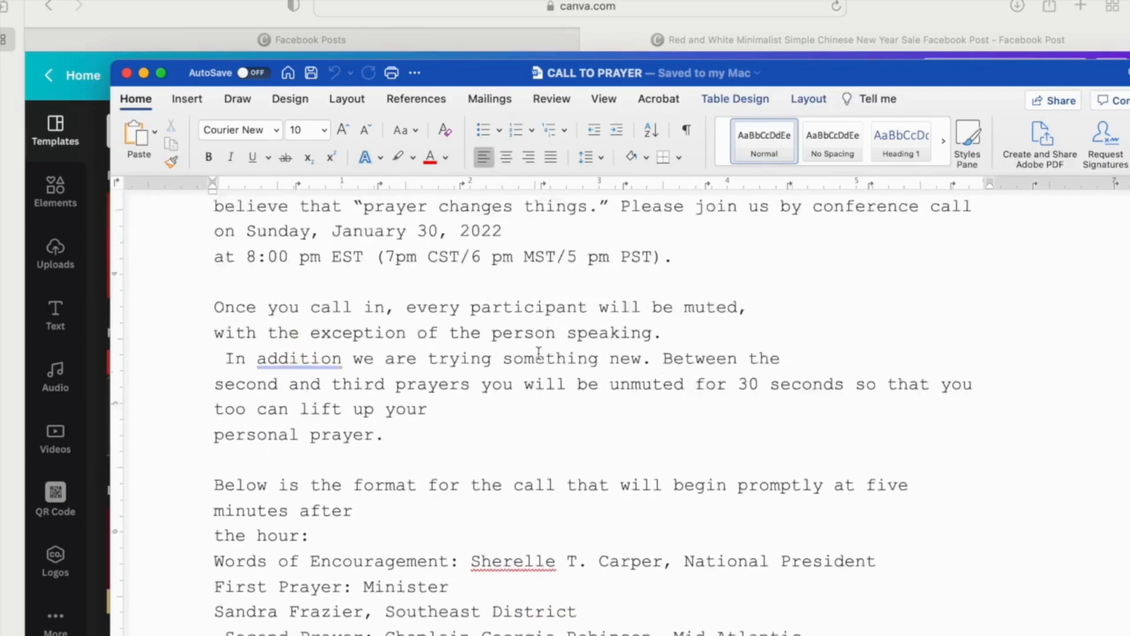
pyautogui.scroll(2, 539, 352)
pyautogui.click(143, 73)
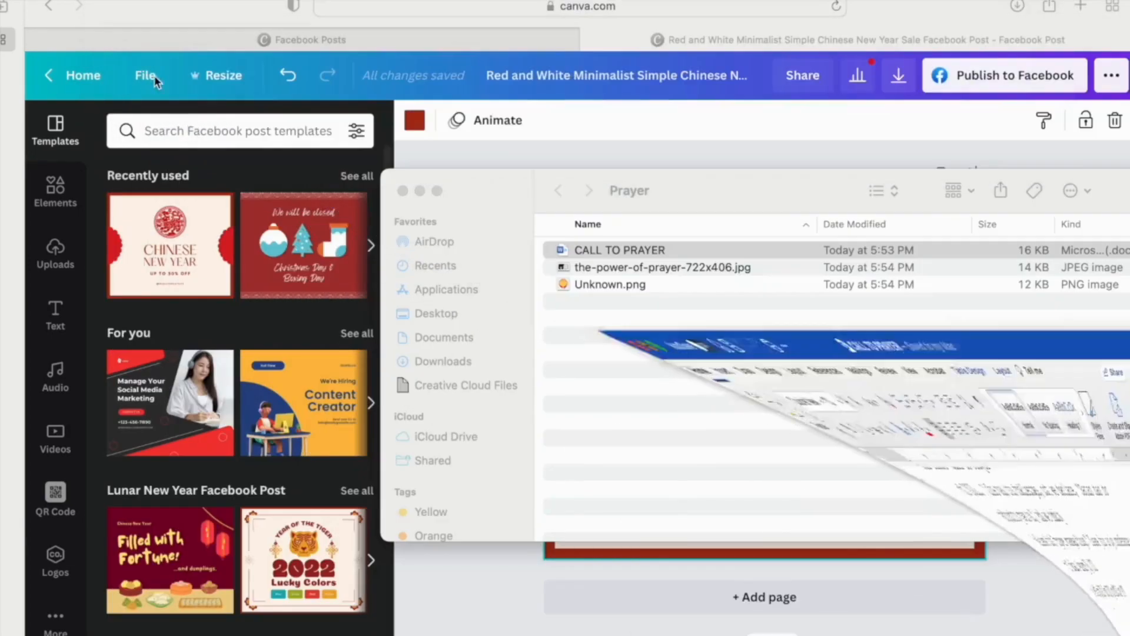
# - Preview the power-of-prayer JPEG and Unknown.png logo, then close Preview
pyautogui.doubleClick(683, 268)
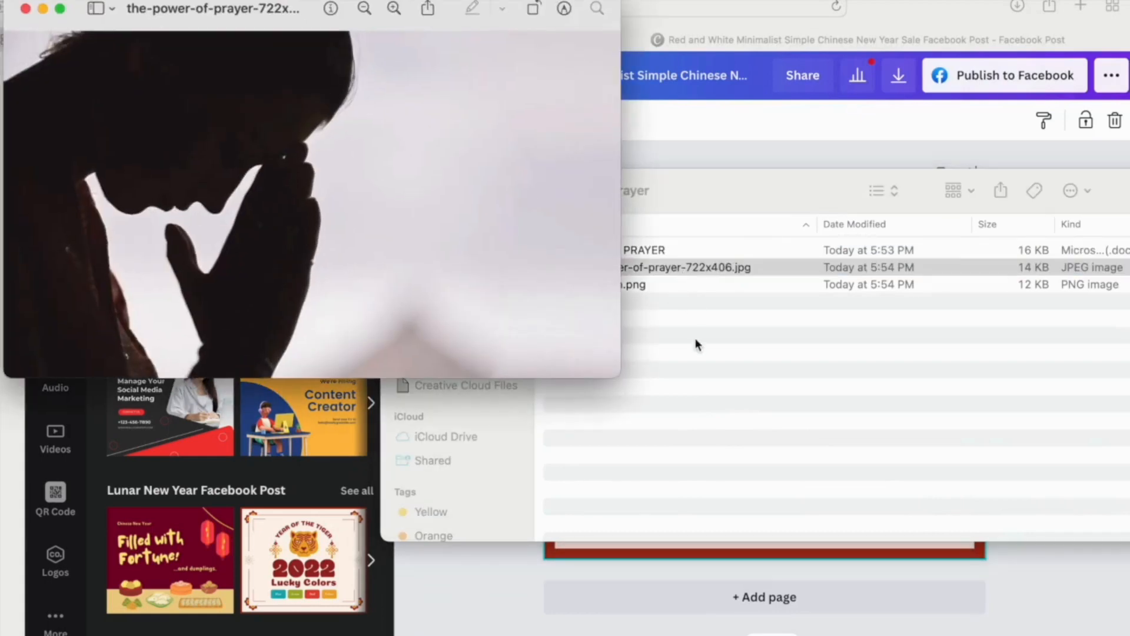
pyautogui.click(694, 338)
pyautogui.doubleClick(643, 285)
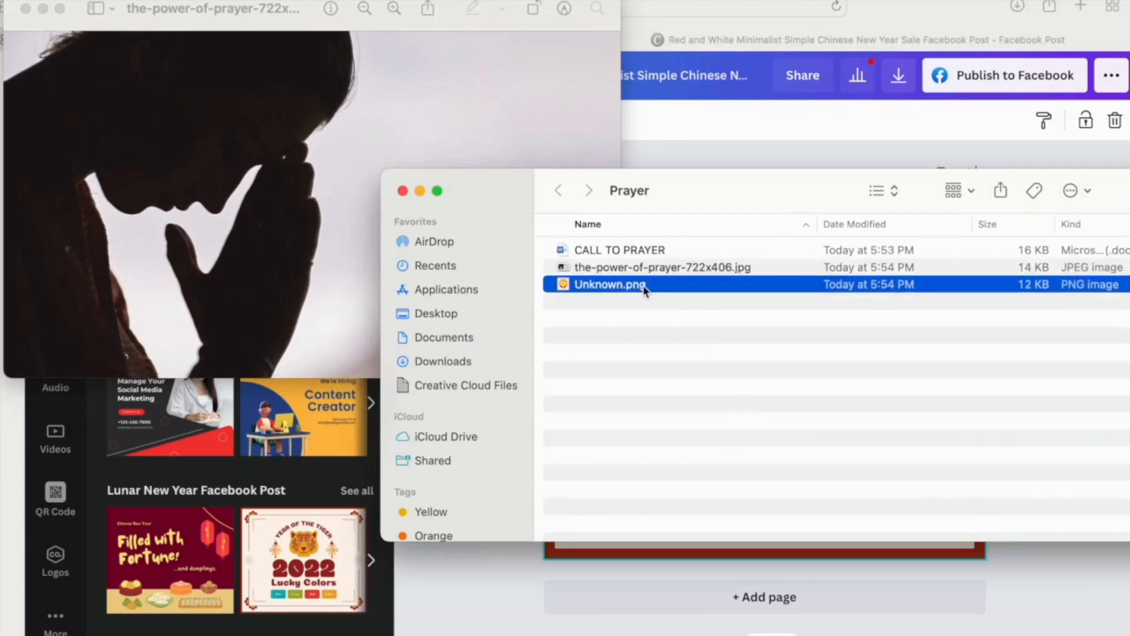
pyautogui.click(26, 9)
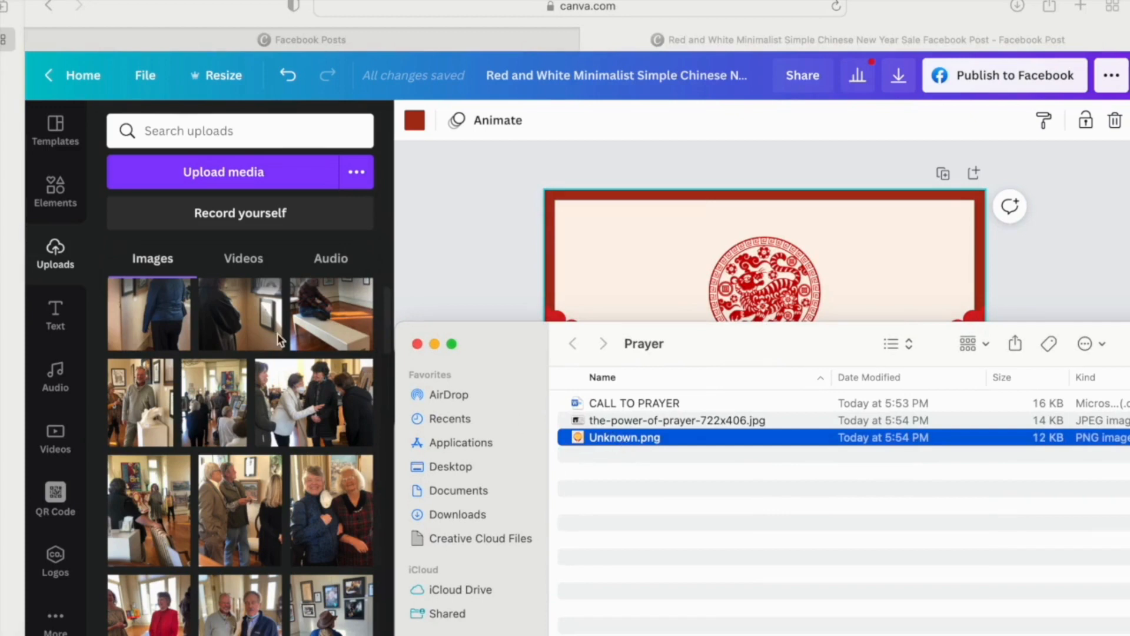
# - Upload Unknown.png and the-power-of-prayer-722x406.jpg into Canva's Uploads by dragging them from Finder
pyautogui.moveTo(617, 442); pyautogui.dragTo(239, 298)
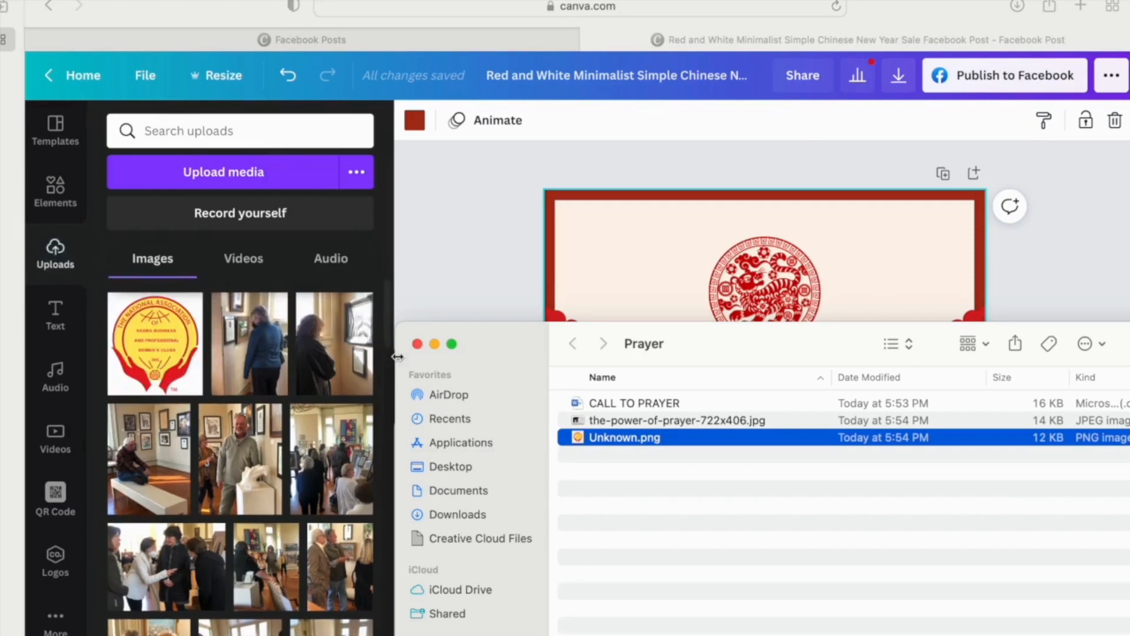
pyautogui.click(732, 474)
pyautogui.click(687, 421)
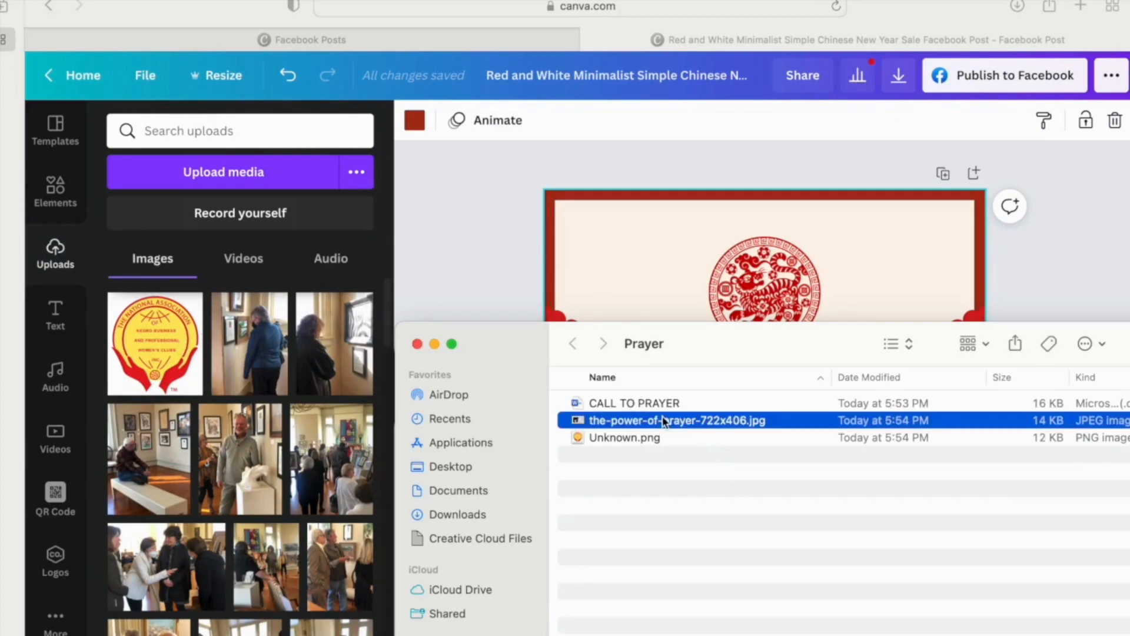
pyautogui.moveTo(664, 421); pyautogui.dragTo(194, 375)
pyautogui.click(64, 265)
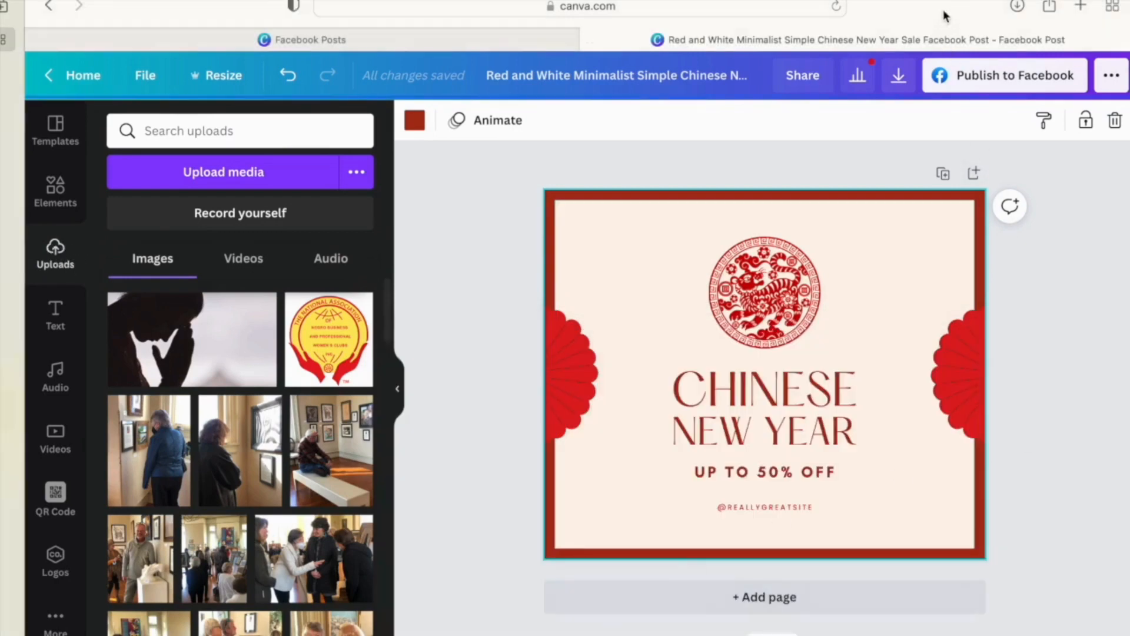
# - Reopen the CALL TO PRAYER document in Word from the Prayer folder
pyautogui.moveTo(945, 15); pyautogui.dragTo(883, 9)
pyautogui.press('super+Tab')
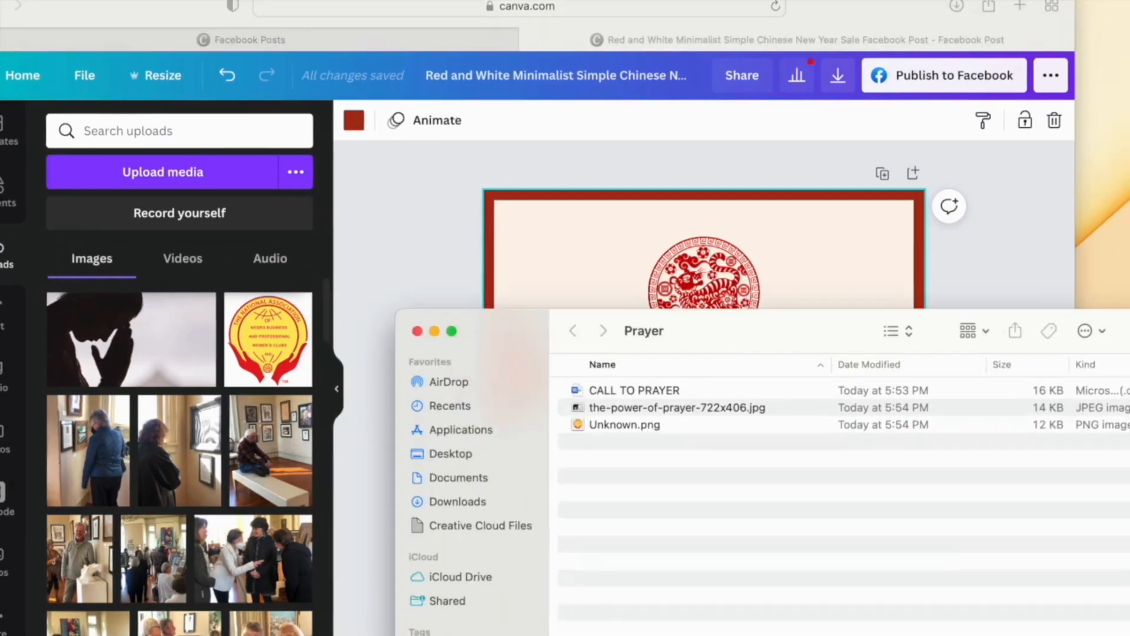
pyautogui.doubleClick(663, 389)
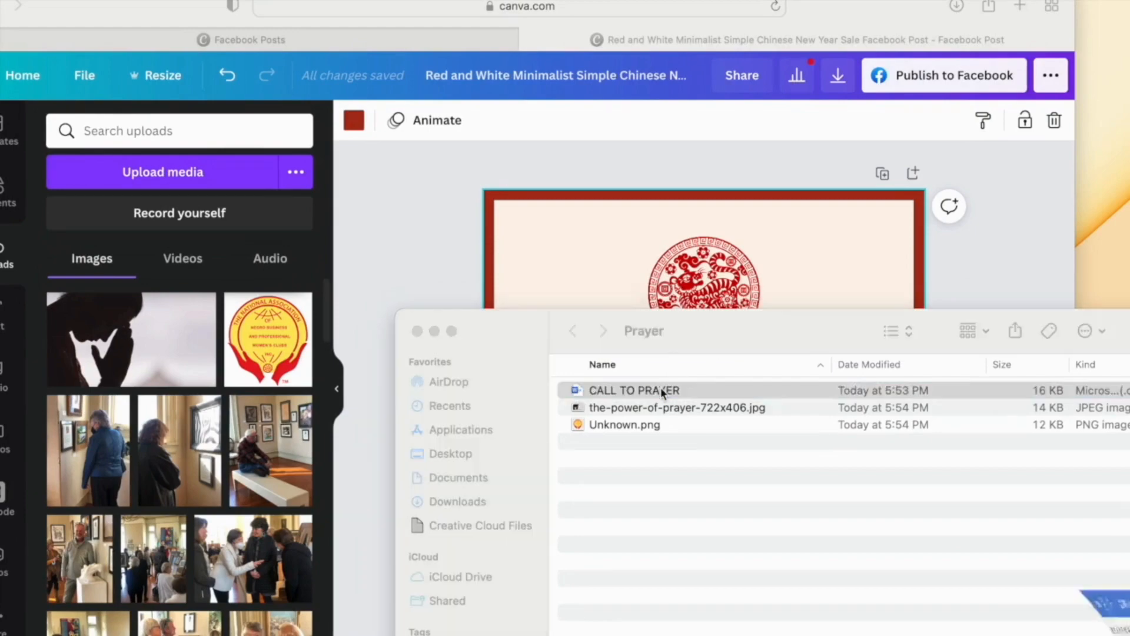
pyautogui.scroll(10, 615, 305)
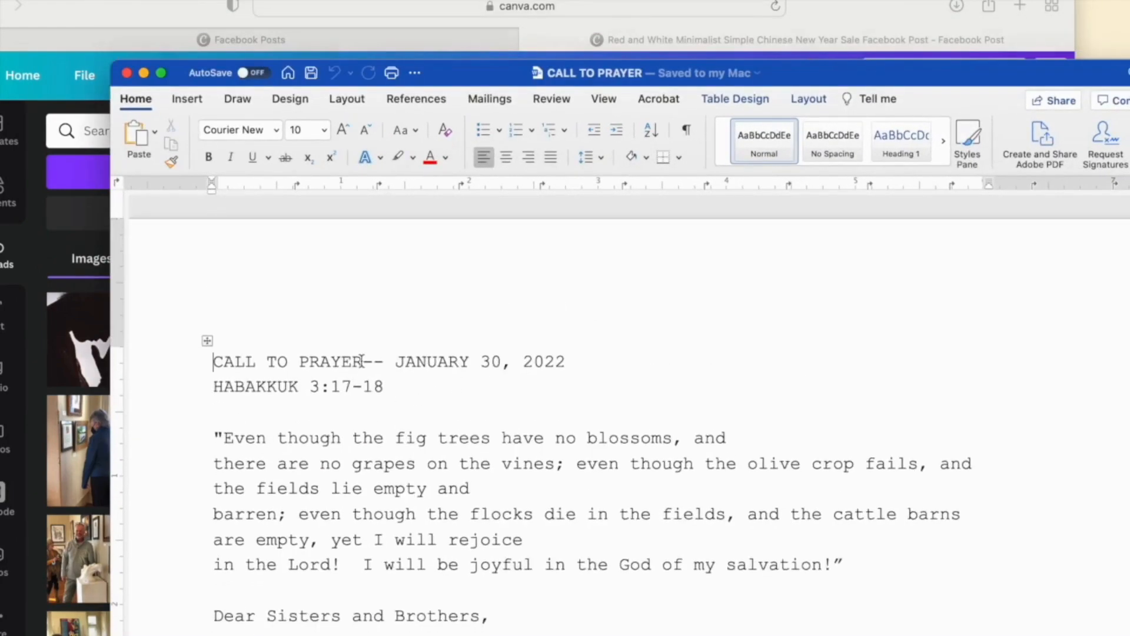
# - Add a space after PRAYER, select the heading 'CALL TO PRAYER', and minimise Word
pyautogui.click(362, 361)
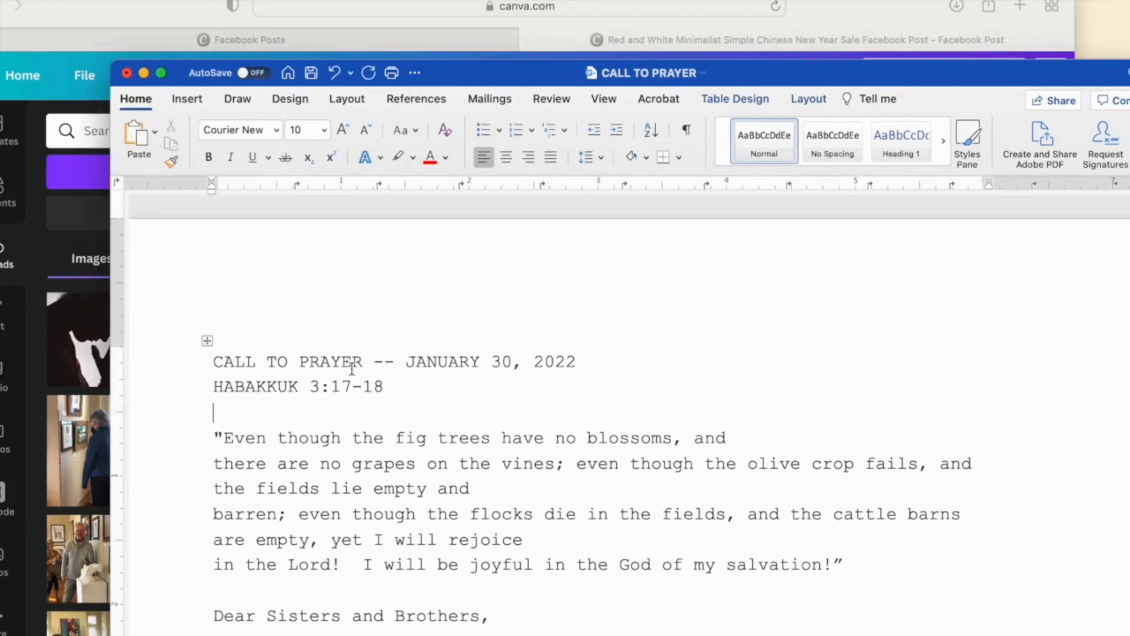
pyautogui.moveTo(368, 361); pyautogui.dragTo(219, 353)
pyautogui.press('super+c')
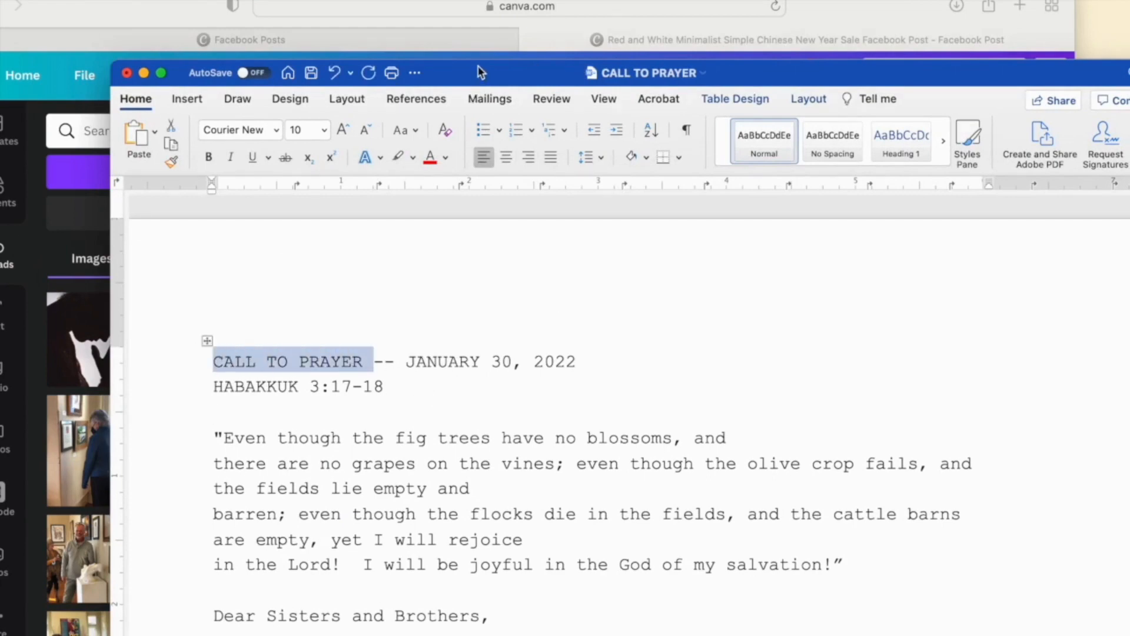
pyautogui.moveTo(477, 78); pyautogui.dragTo(491, 77)
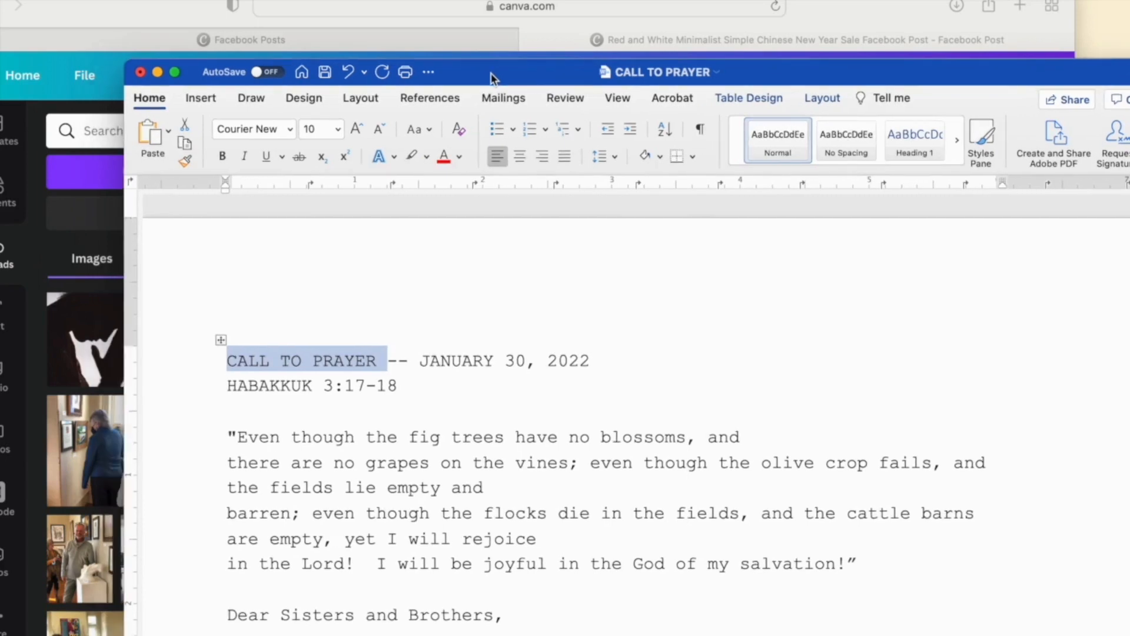
pyautogui.click(157, 73)
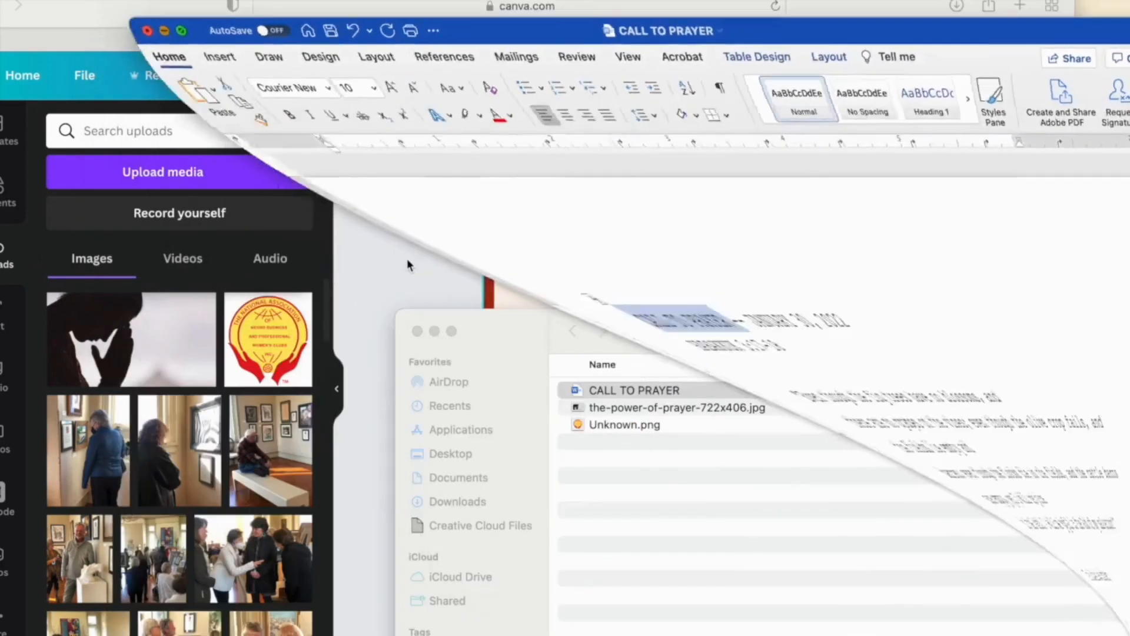
pyautogui.click(599, 267)
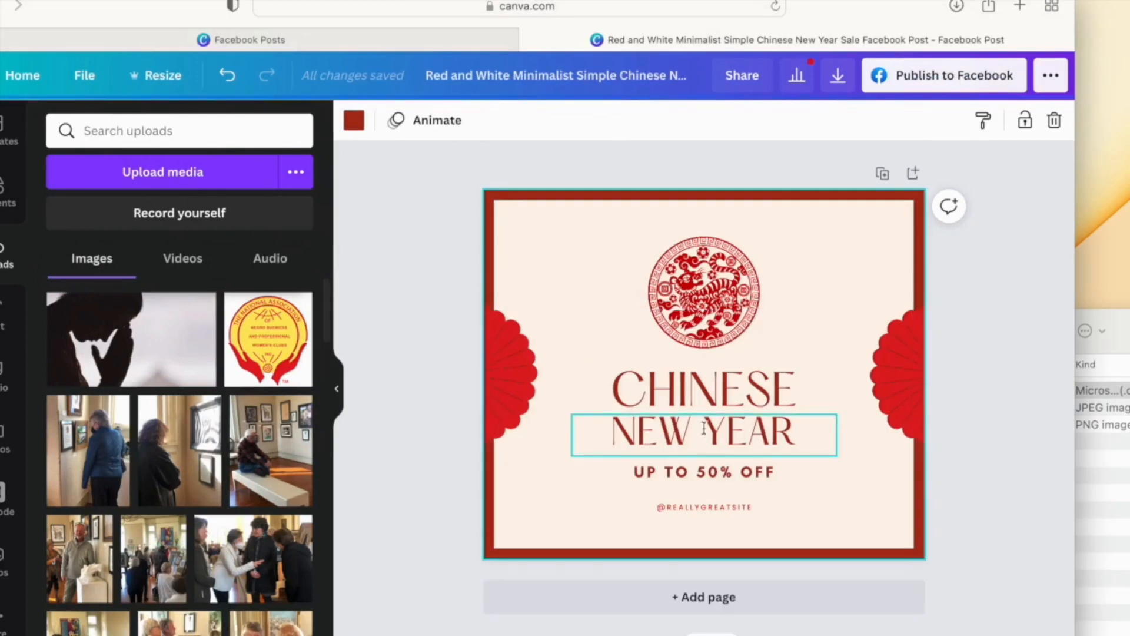
# - Paste 'CALL TO PRAYER' over the word CHINESE in the headline
pyautogui.click(721, 404)
pyautogui.doubleClick(759, 399)
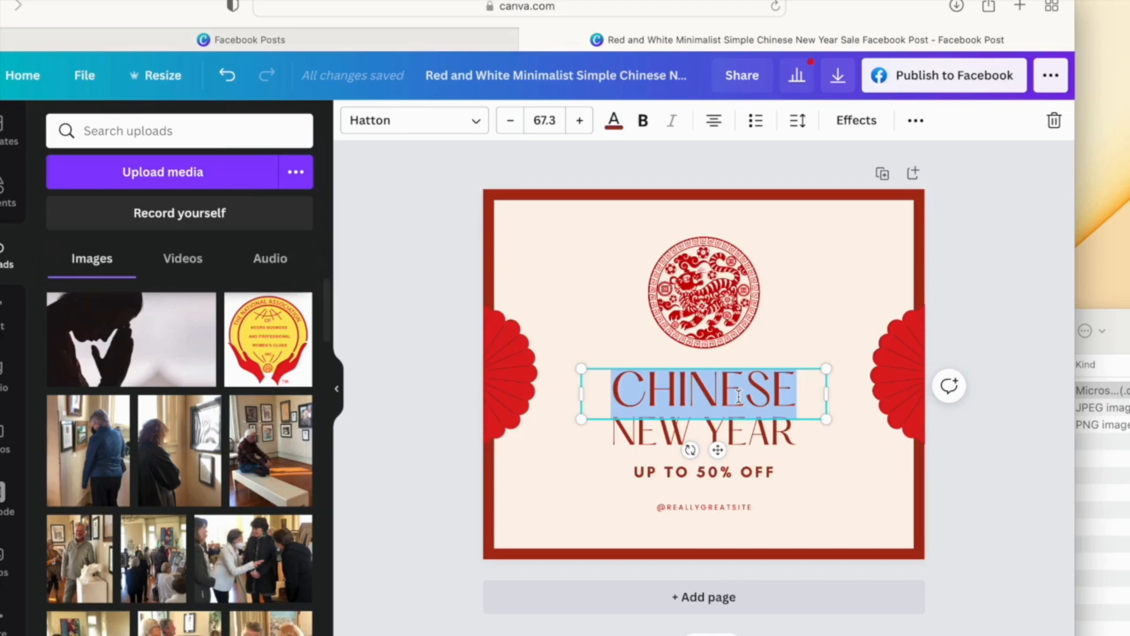
pyautogui.press('super+v')
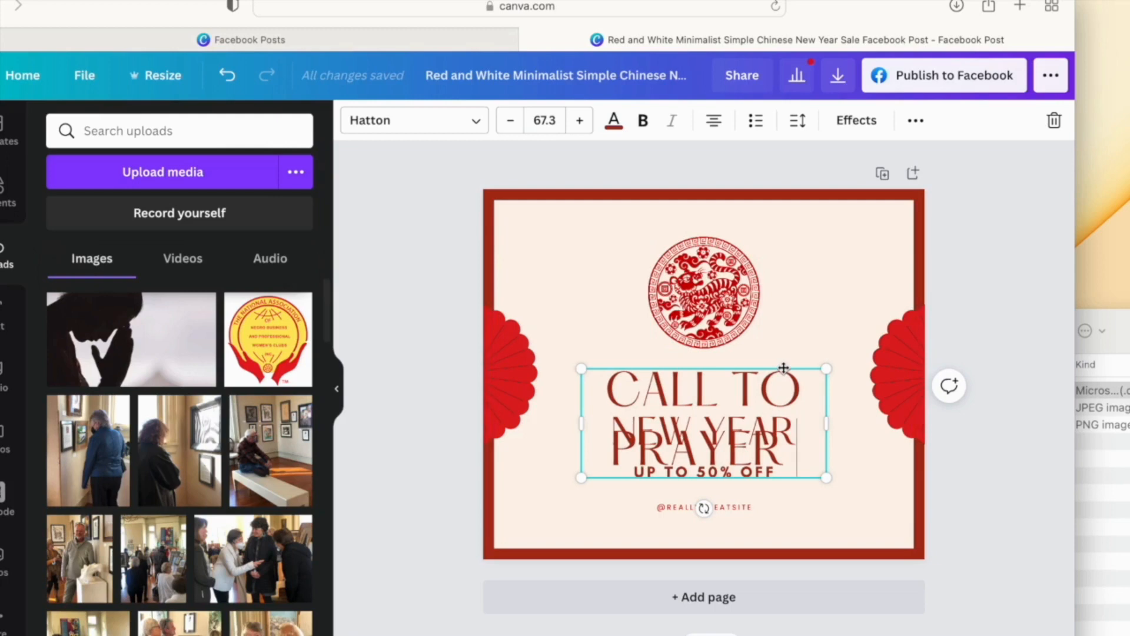
pyautogui.moveTo(783, 368); pyautogui.dragTo(671, 304)
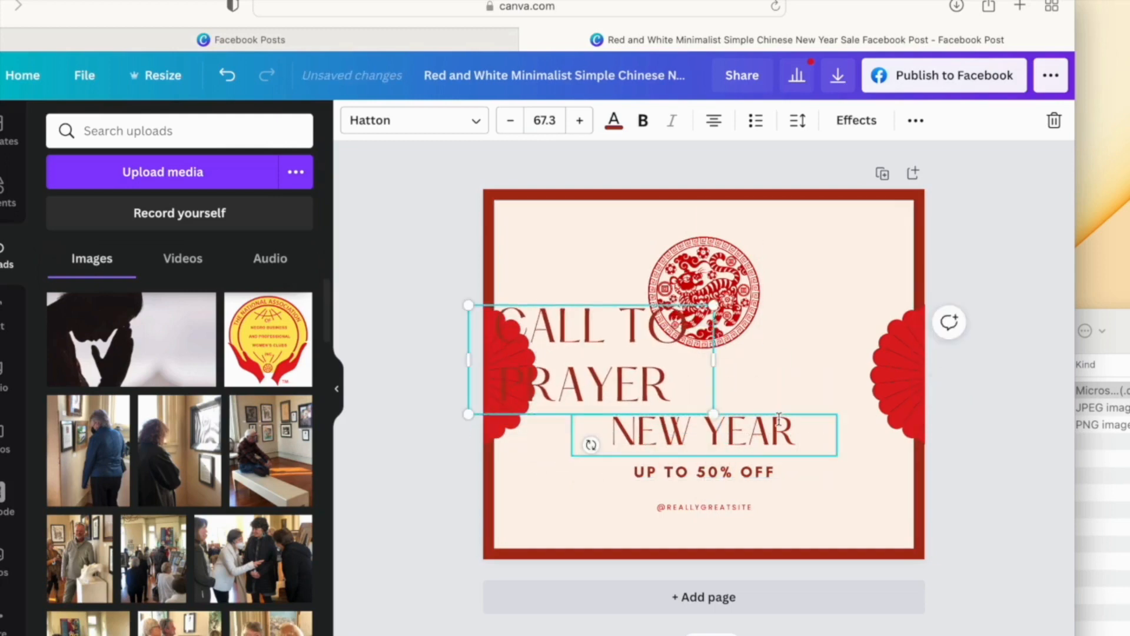
# - Delete the NEW YEAR text box and move the CALL TO PRAYER title to the centre
pyautogui.click(779, 418)
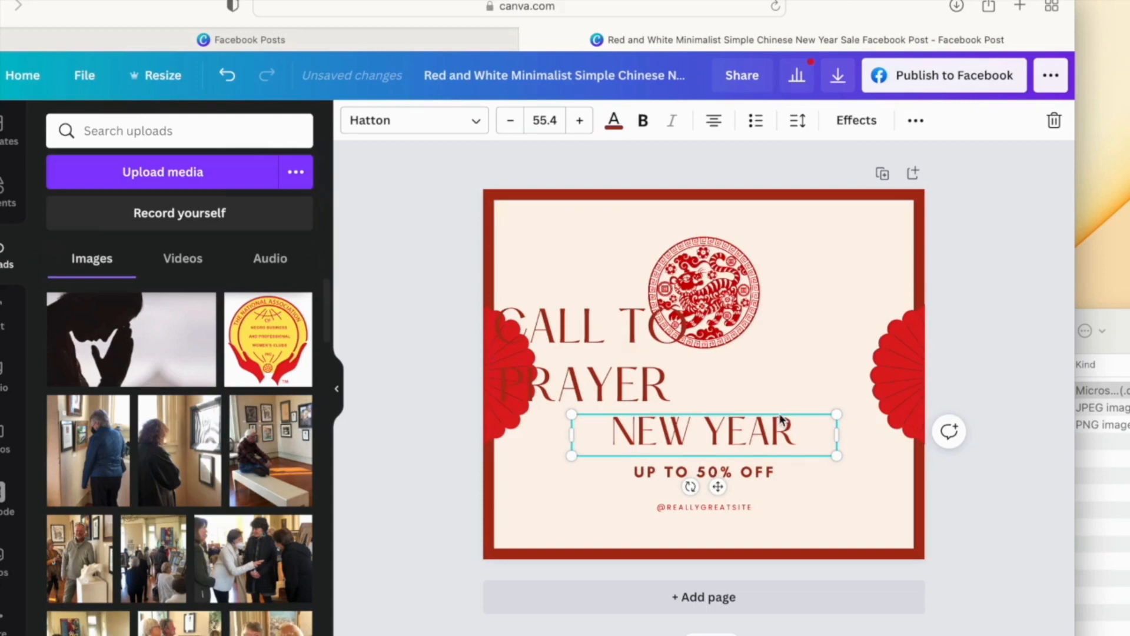
pyautogui.doubleClick(781, 419)
pyautogui.click(846, 393)
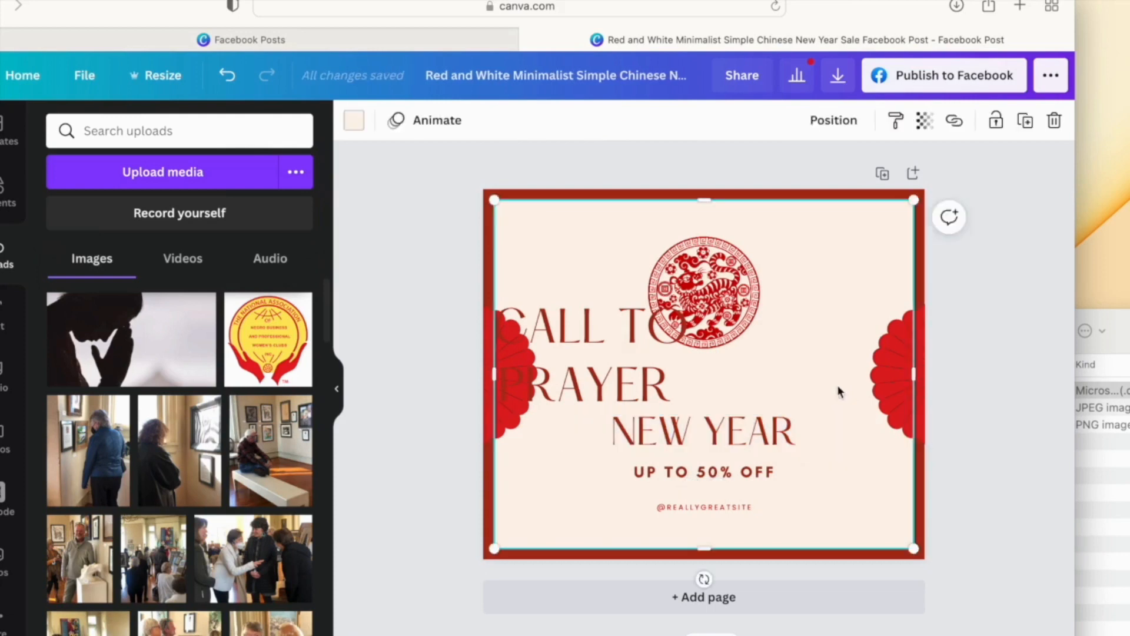
pyautogui.click(781, 438)
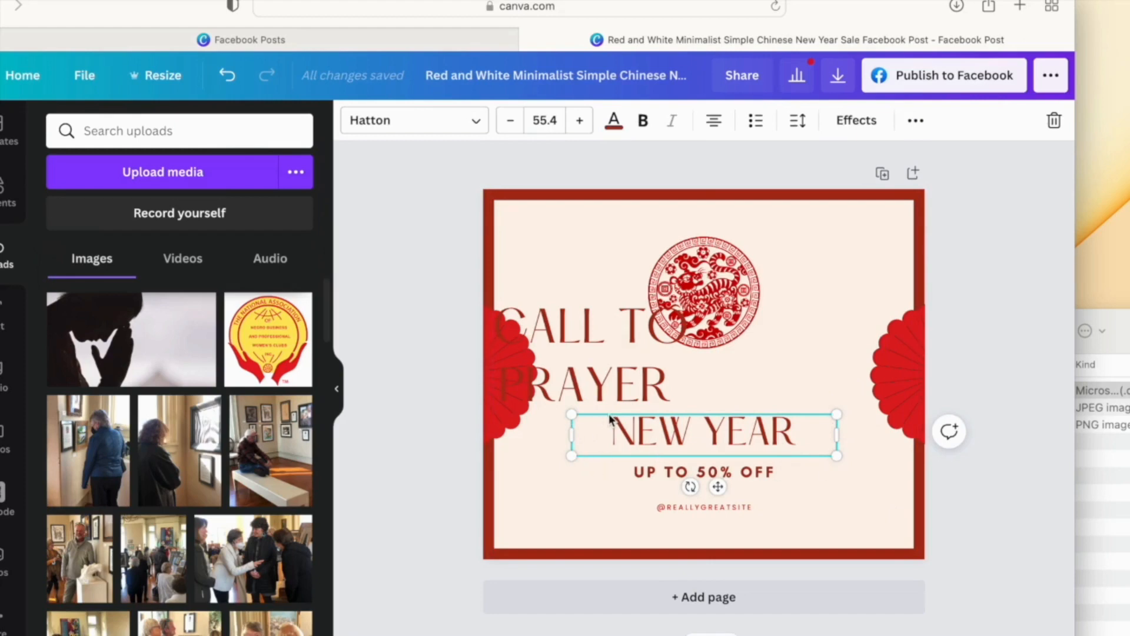
pyautogui.press('Delete')
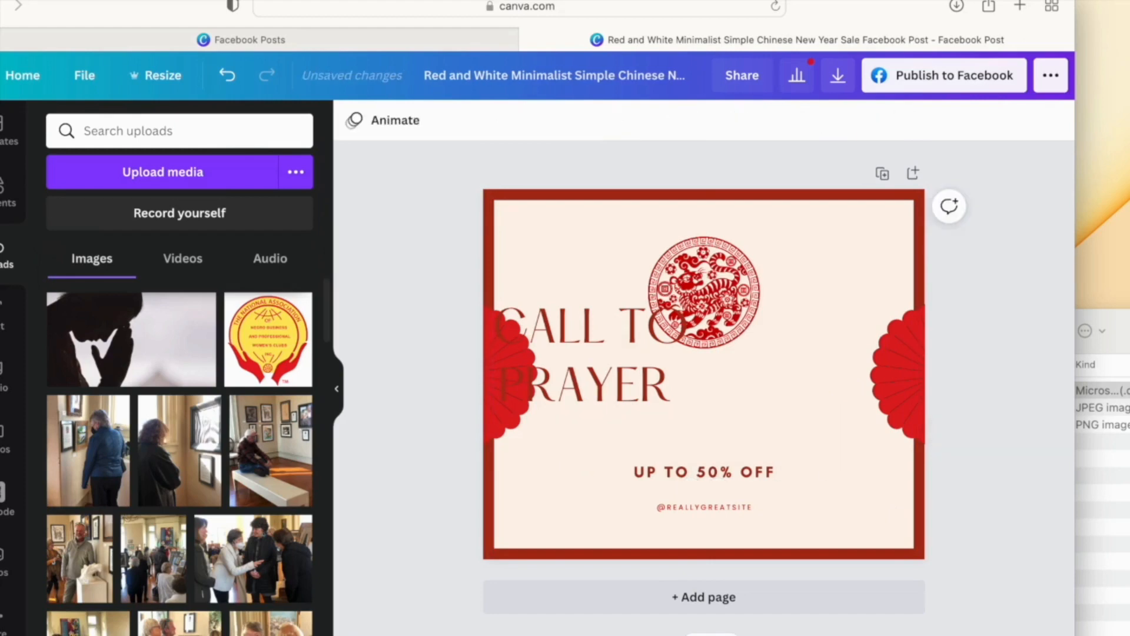
pyautogui.moveTo(623, 375); pyautogui.dragTo(727, 425)
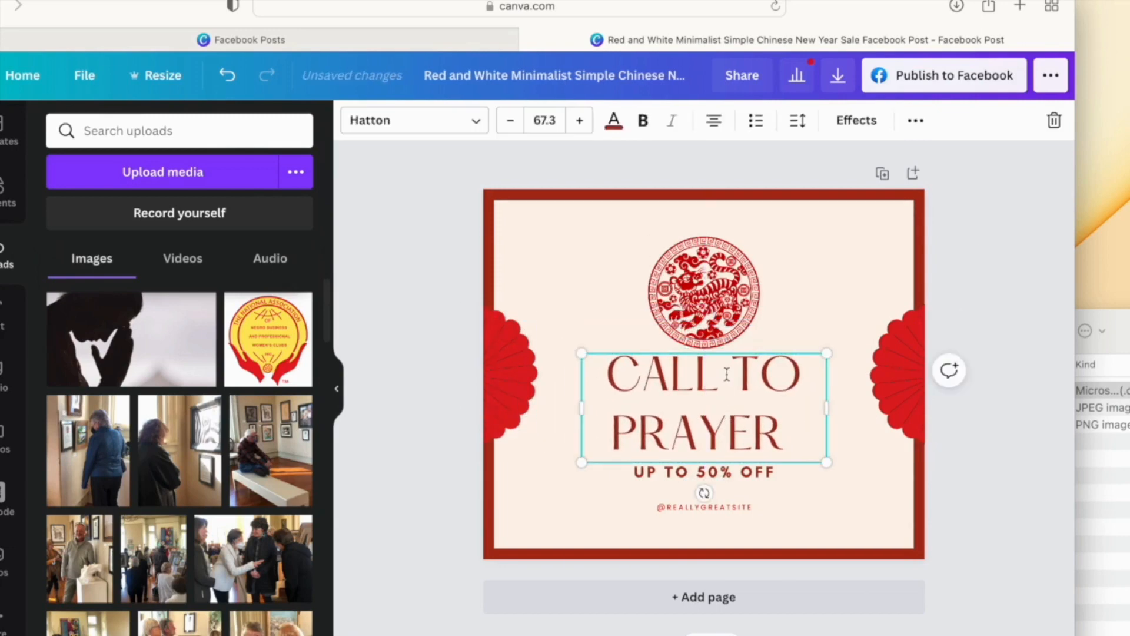
# - Tighten the title's line spacing to 0.99
pyautogui.click(799, 121)
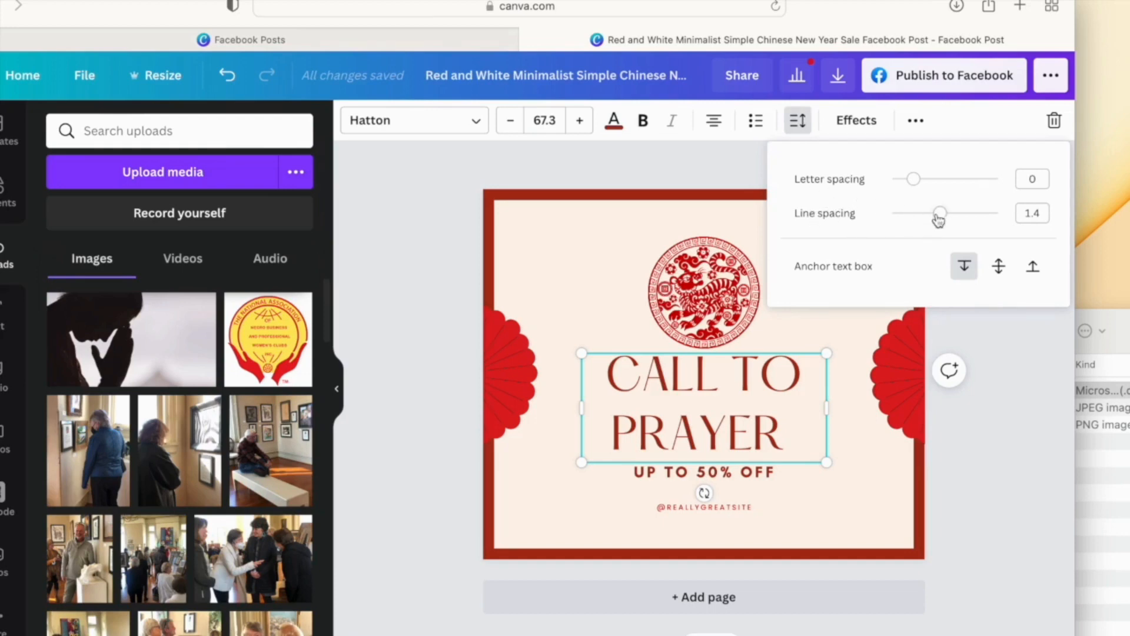
pyautogui.moveTo(942, 216); pyautogui.dragTo(922, 217)
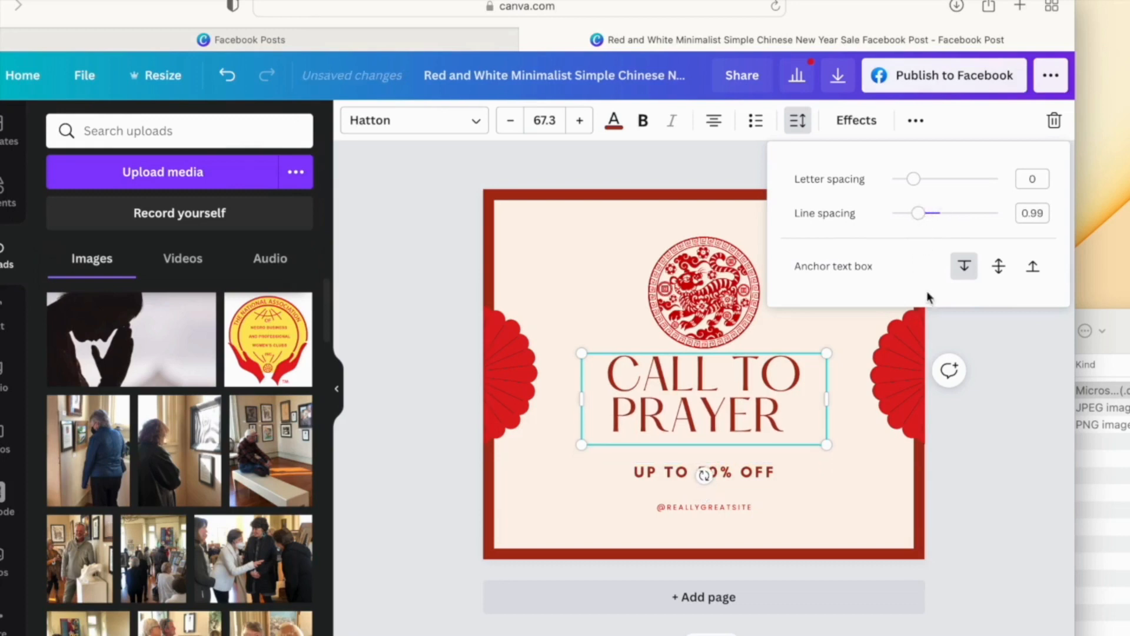
pyautogui.click(983, 333)
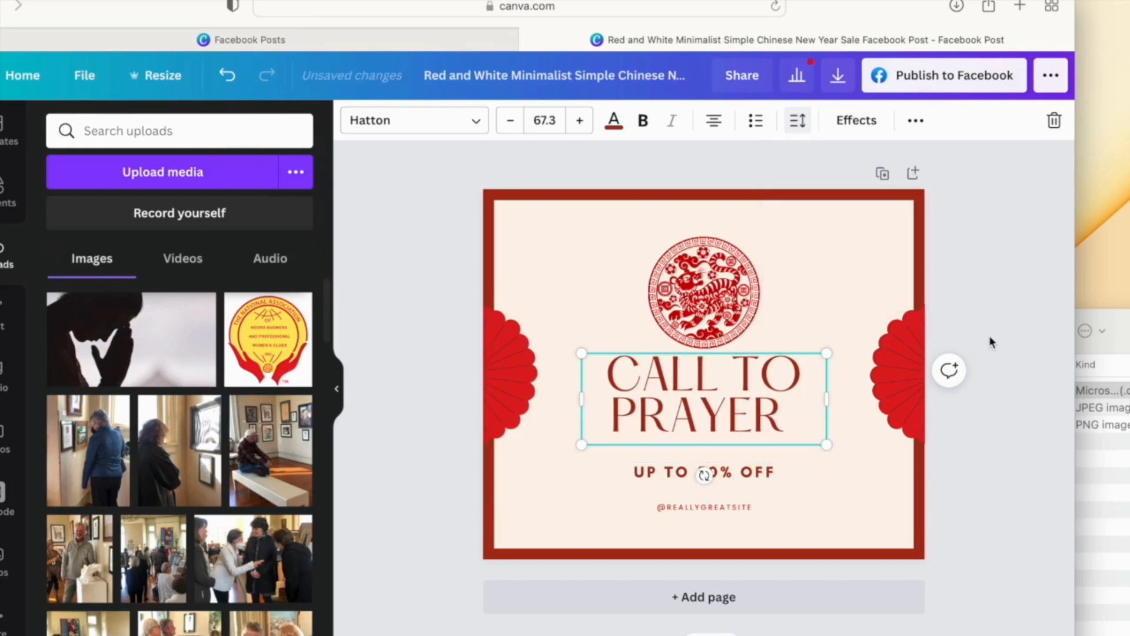
# - Fine-tune the CALL TO PRAYER title's position just below the emblem
pyautogui.click(759, 357)
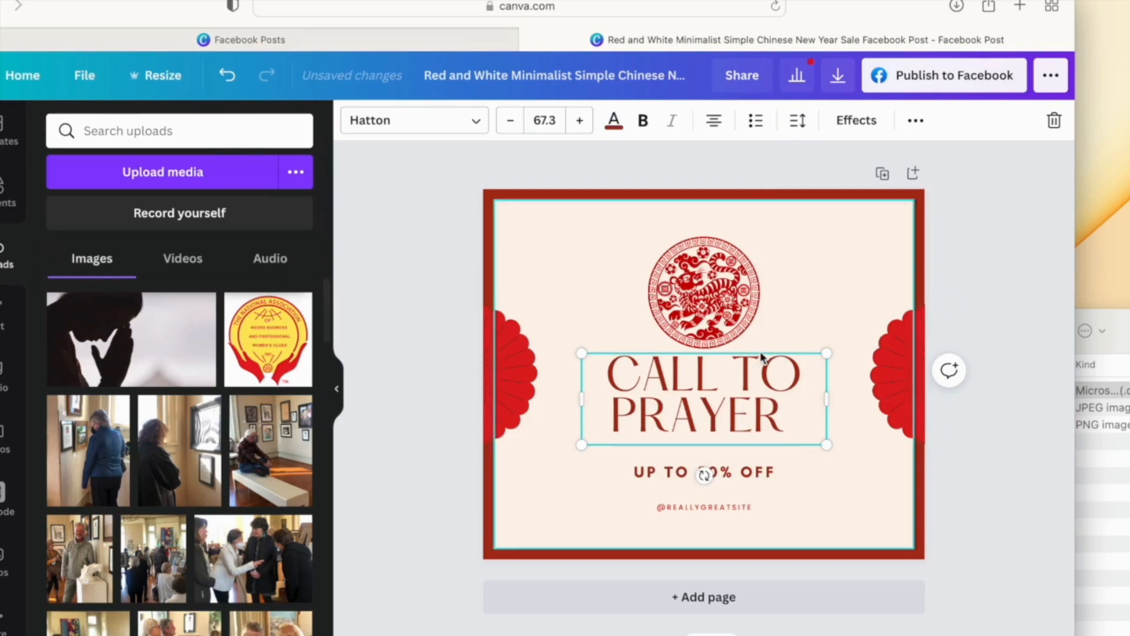
pyautogui.click(830, 460)
pyautogui.click(786, 421)
pyautogui.press('Down')
pyautogui.press('Down')
pyautogui.press('Down')
pyautogui.press('Down')
pyautogui.press('Down')
pyautogui.press('Down')
pyautogui.press('Down')
pyautogui.press('Down')
pyautogui.press('Down')
pyautogui.press('Down')
pyautogui.press('Down')
pyautogui.press('Down')
pyautogui.press('Down')
pyautogui.press('Down')
pyautogui.press('Down')
pyautogui.press('Down')
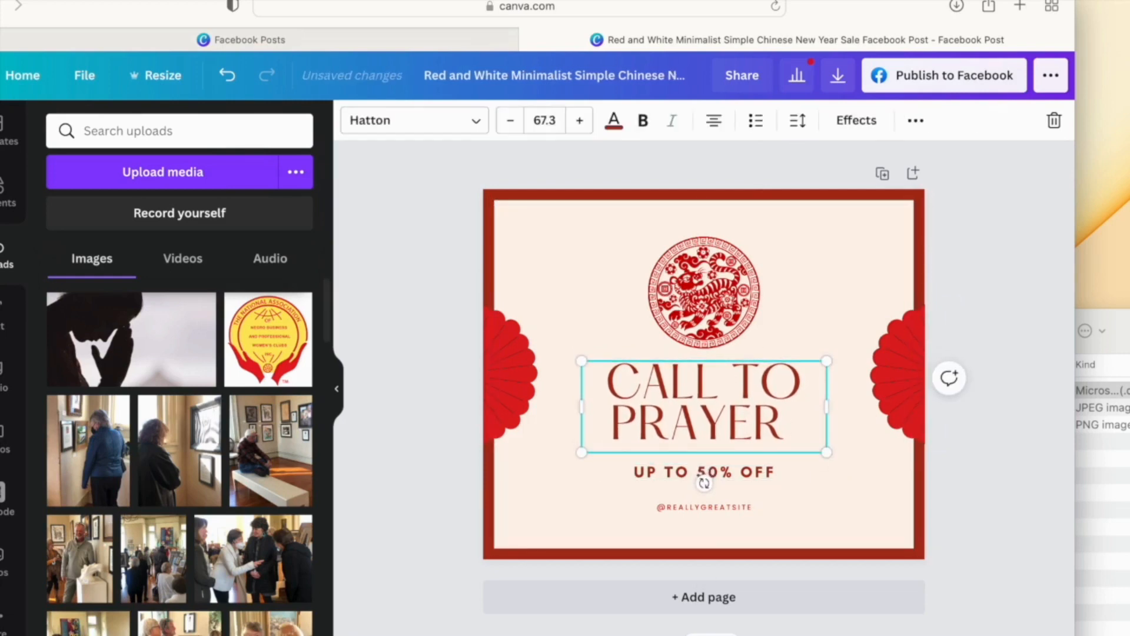
pyautogui.click(741, 357)
pyautogui.moveTo(741, 360)
pyautogui.mouseDown()
pyautogui.moveTo(740, 380)
pyautogui.moveTo(741, 358)
pyautogui.mouseUp()
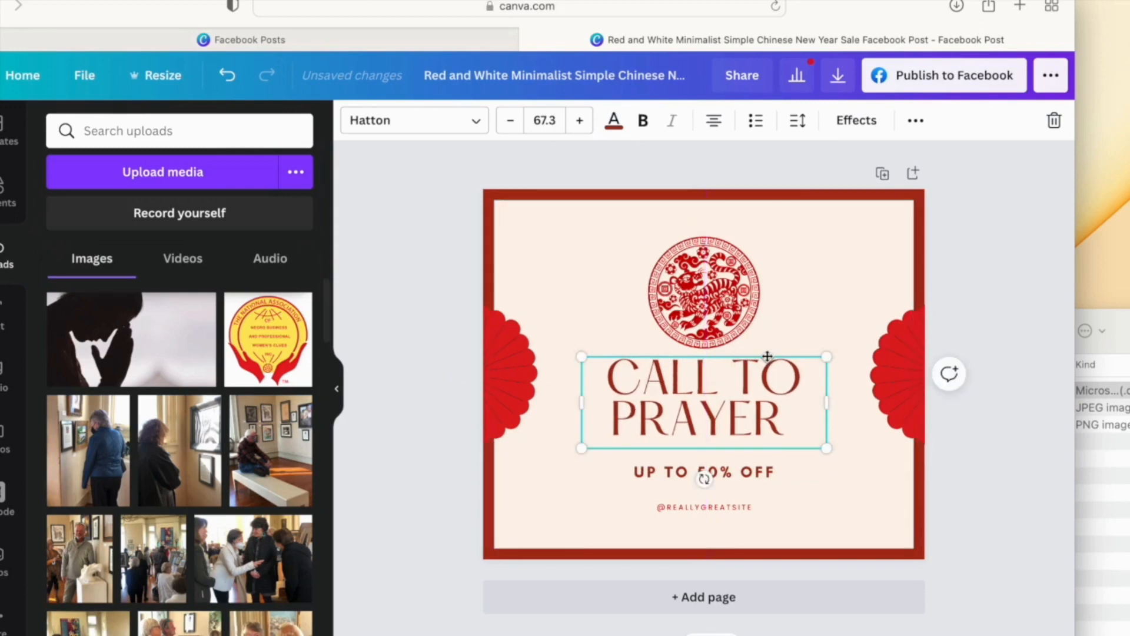
pyautogui.moveTo(767, 356)
pyautogui.mouseDown()
pyautogui.moveTo(769, 370)
pyautogui.moveTo(771, 357)
pyautogui.mouseUp()
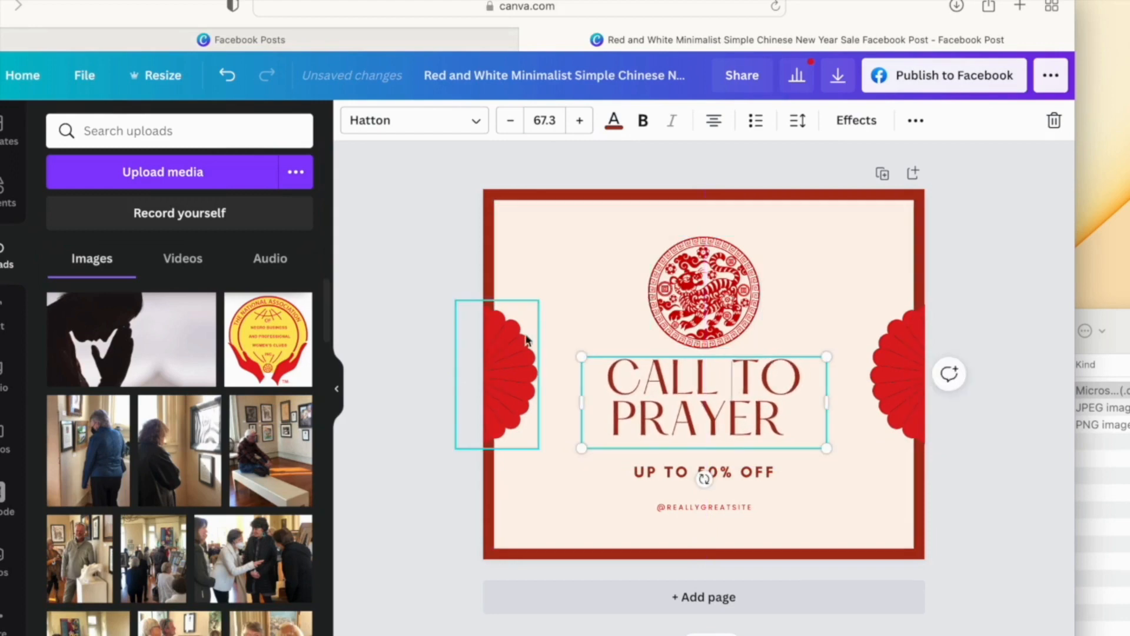
# - Delete the red tiger emblem and add a circular image frame from Elements
pyautogui.click(704, 298)
pyautogui.press('Delete')
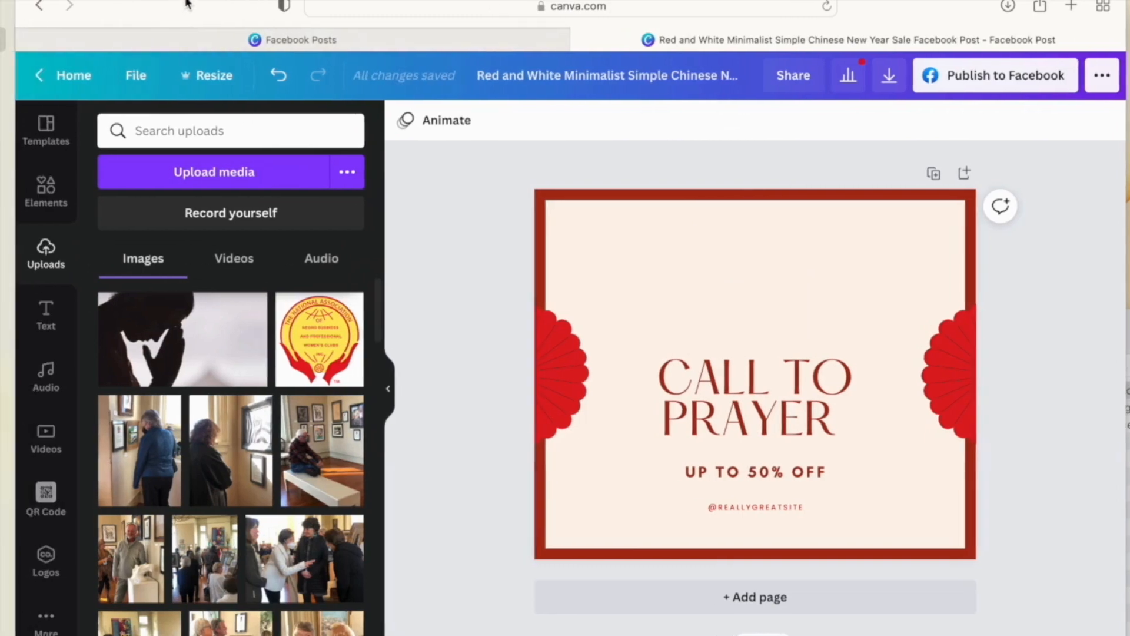
pyautogui.click(46, 198)
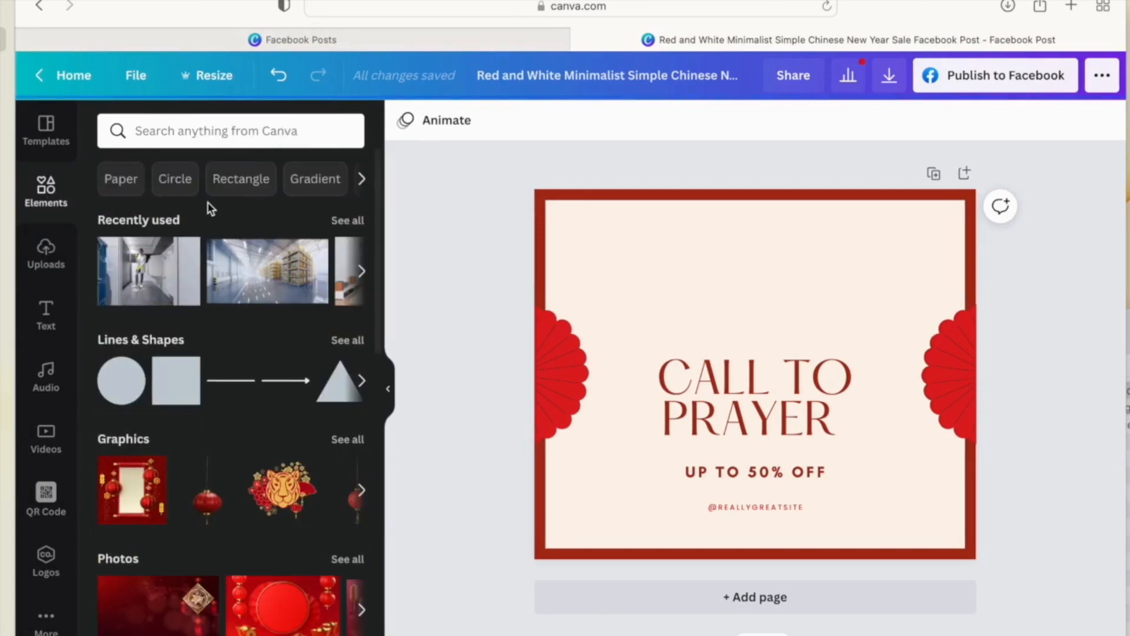
pyautogui.scroll(-3, 207, 458)
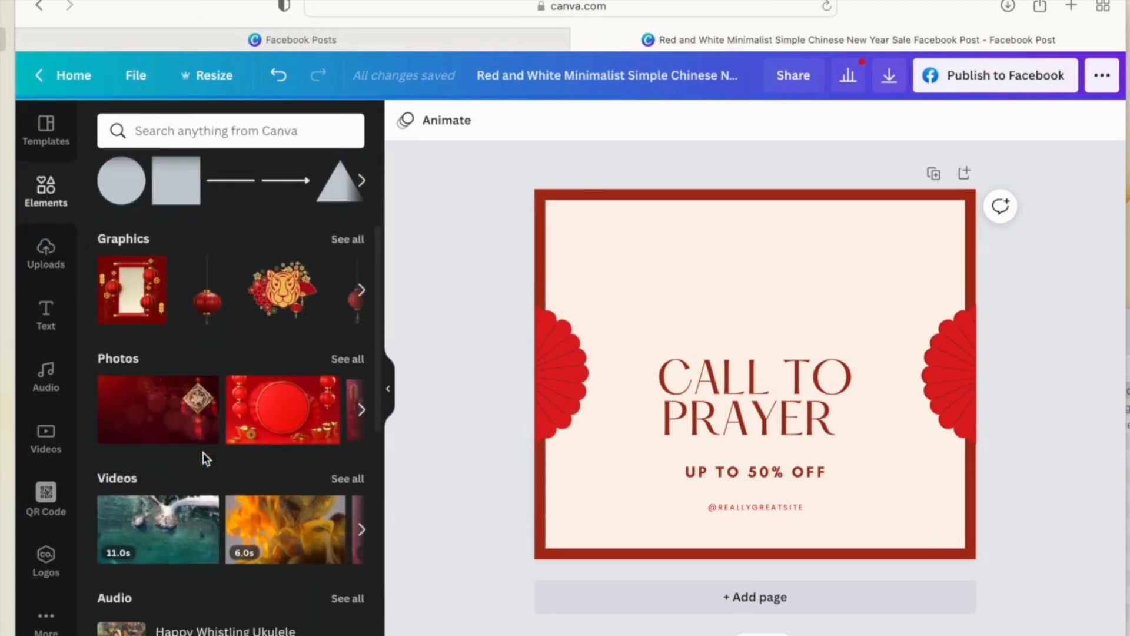
pyautogui.scroll(-10, 204, 458)
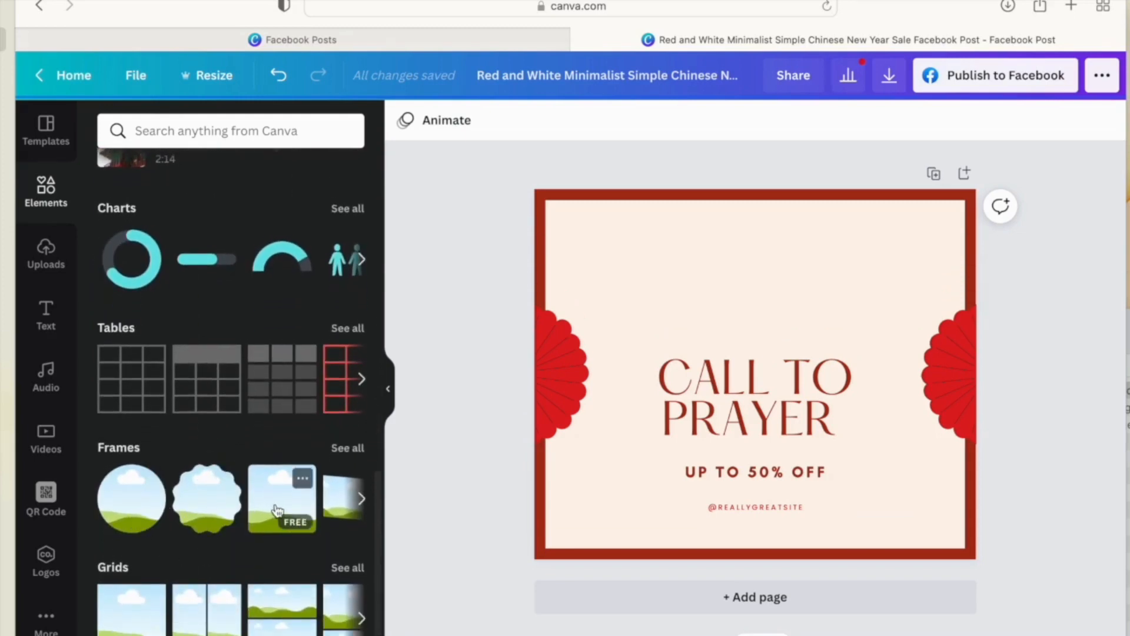
pyautogui.click(125, 508)
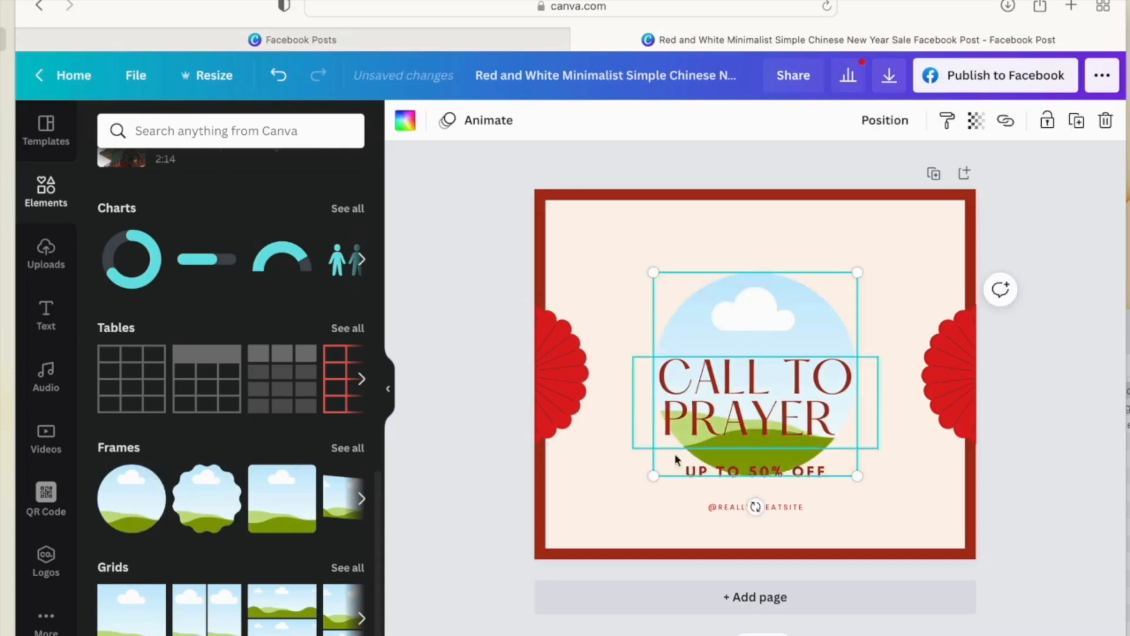
# - Shrink the frame to 217 × 217 and centre it above the title
pyautogui.moveTo(653, 476); pyautogui.dragTo(755, 367)
pyautogui.moveTo(816, 321); pyautogui.dragTo(766, 287)
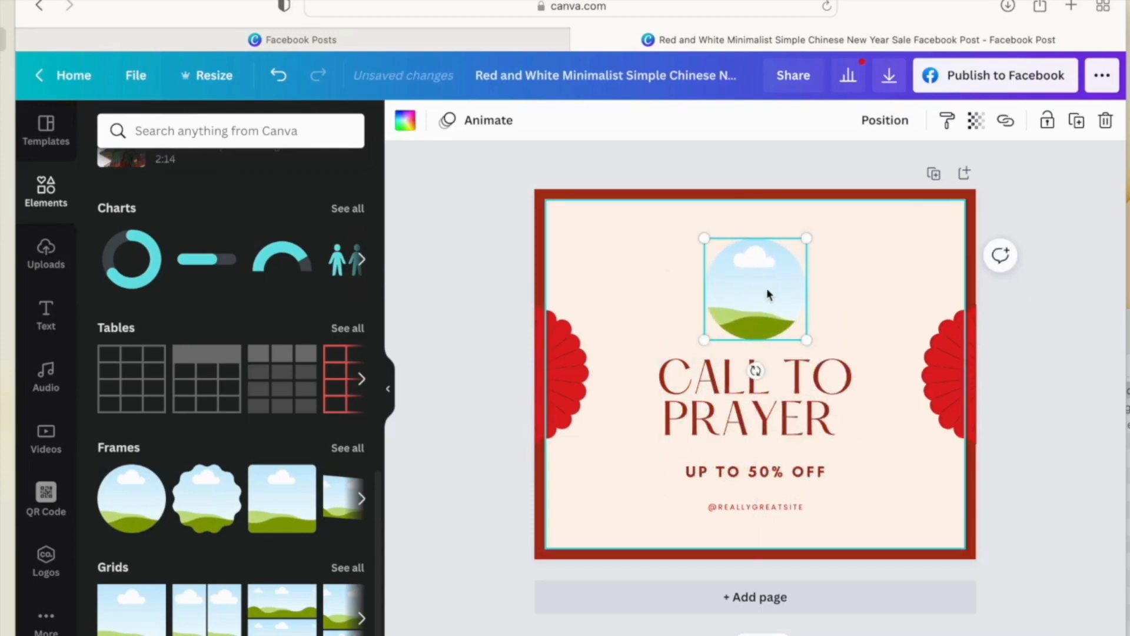
pyautogui.click(47, 259)
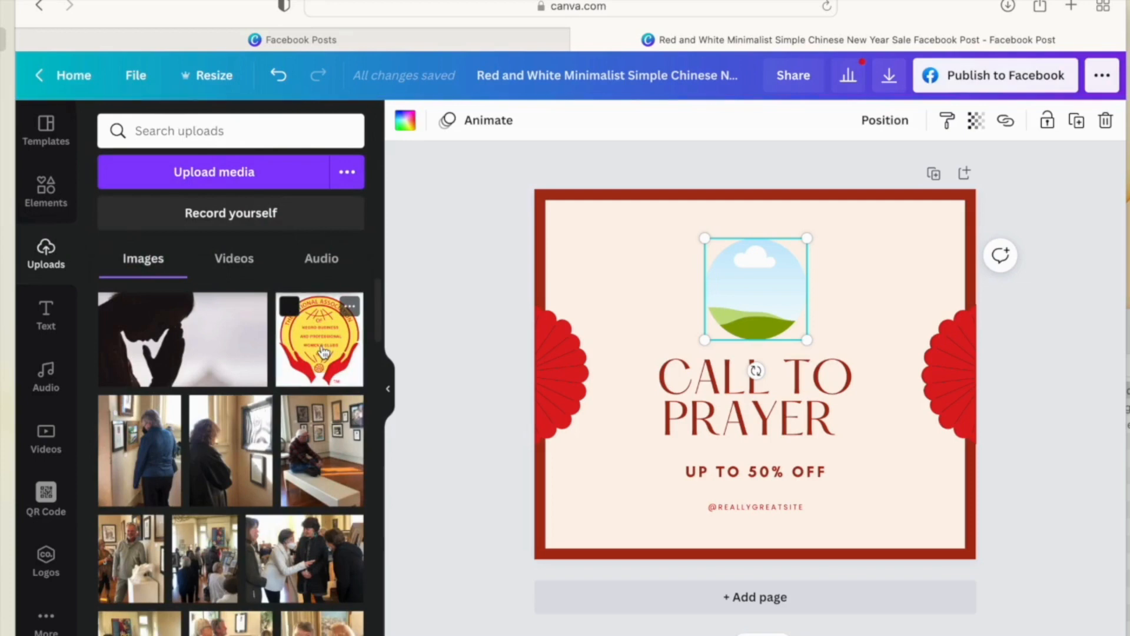
# - Drop the association logo into the frame and remove its background with BG Remover
pyautogui.moveTo(324, 351); pyautogui.dragTo(738, 278)
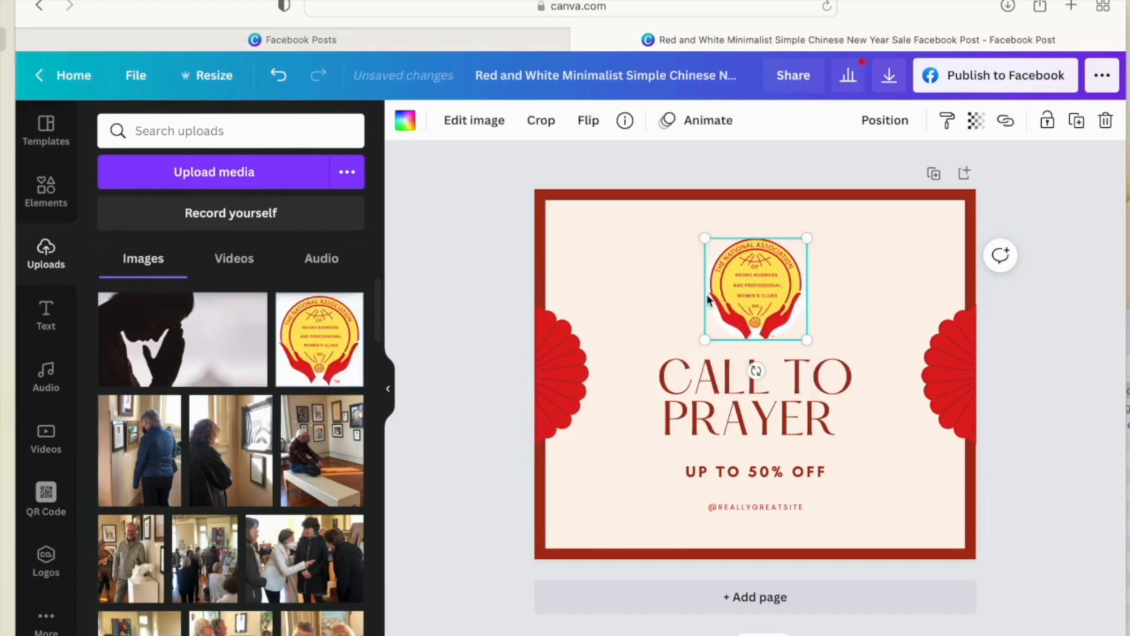
pyautogui.click(1018, 328)
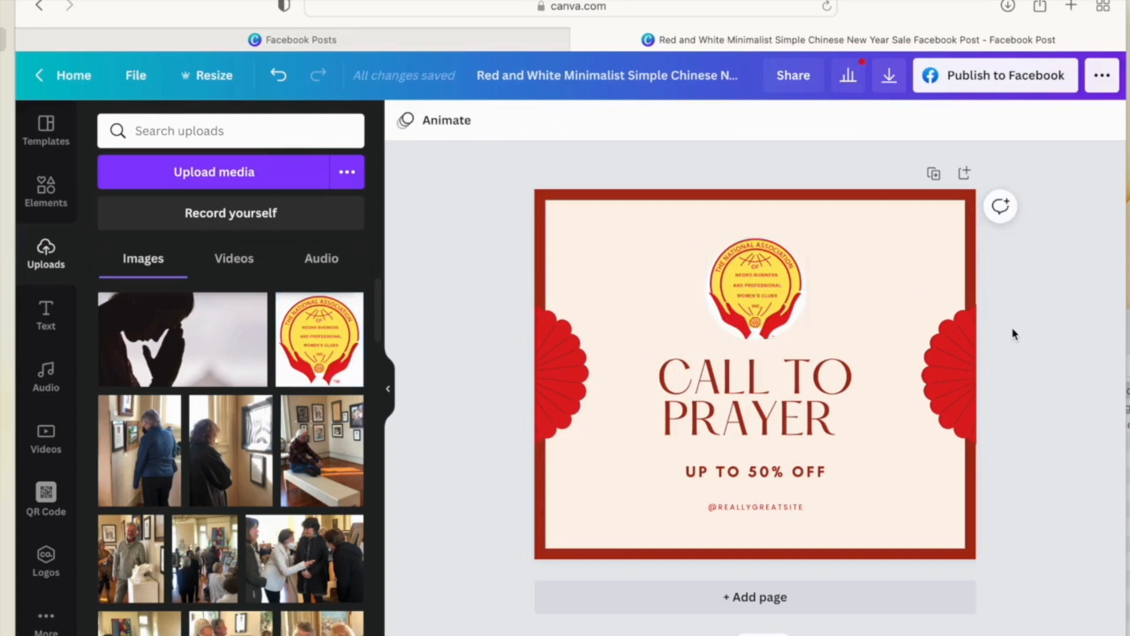
pyautogui.click(751, 298)
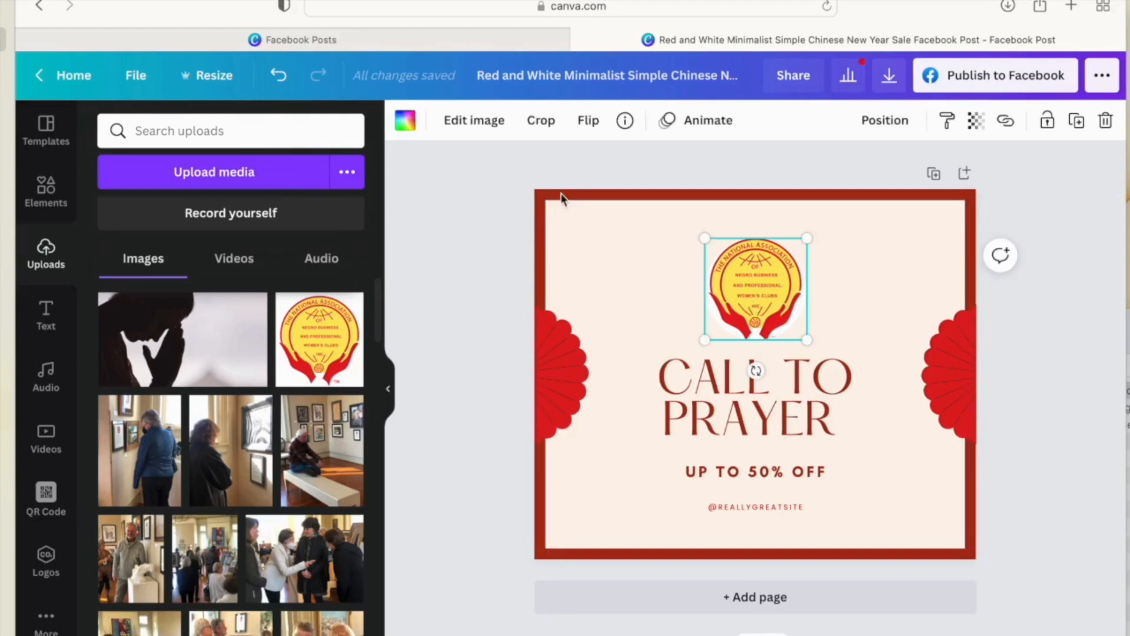
pyautogui.click(488, 125)
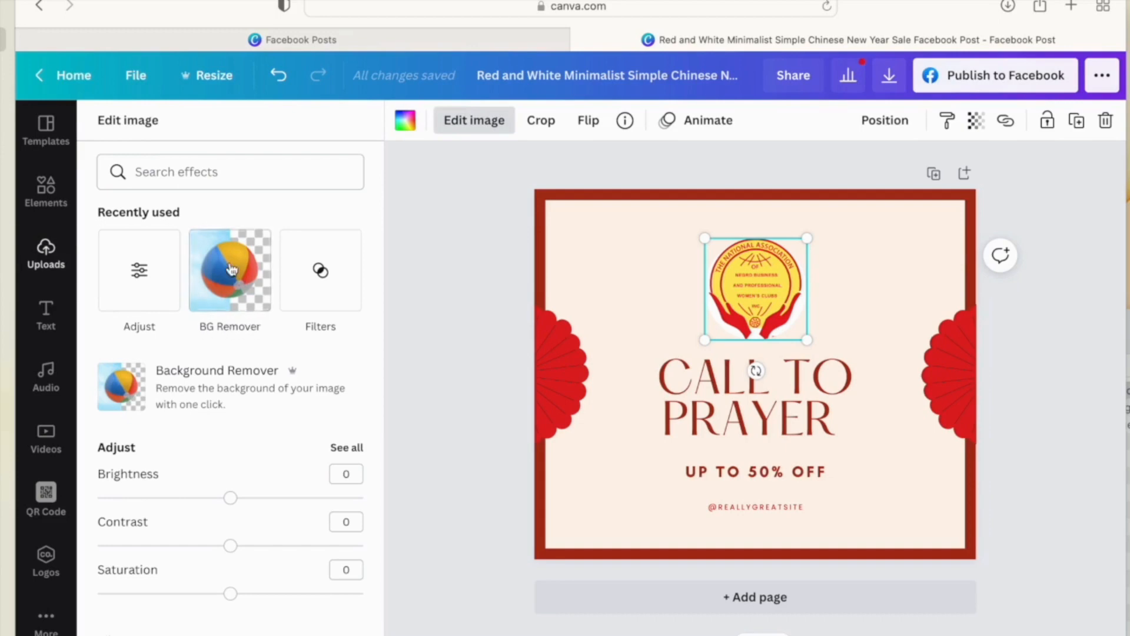
pyautogui.click(234, 283)
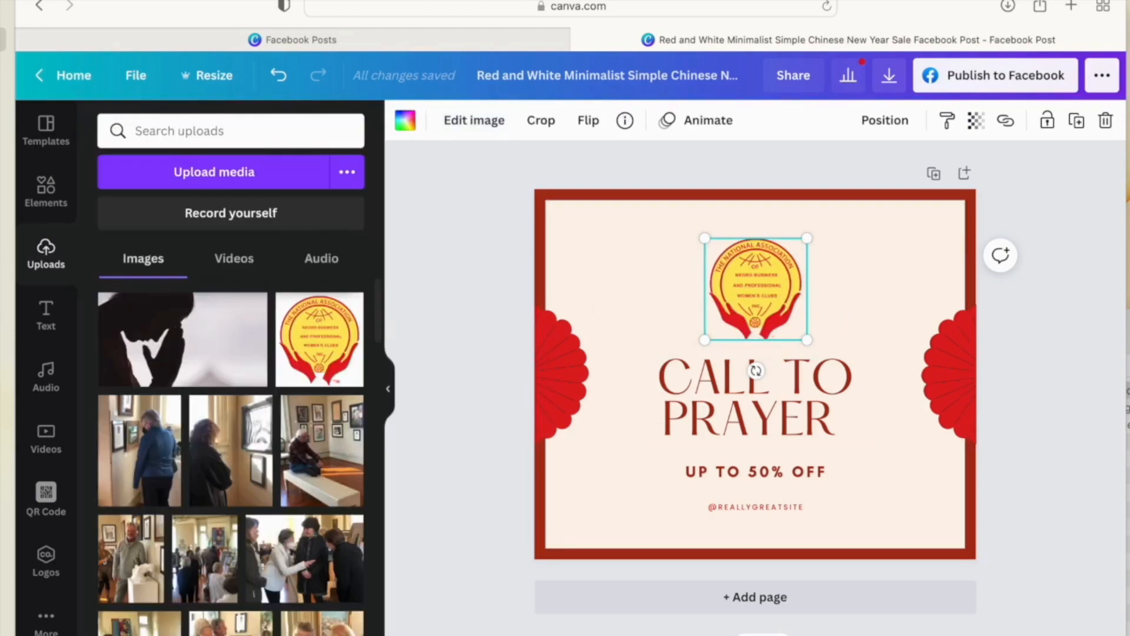
pyautogui.click(1123, 633)
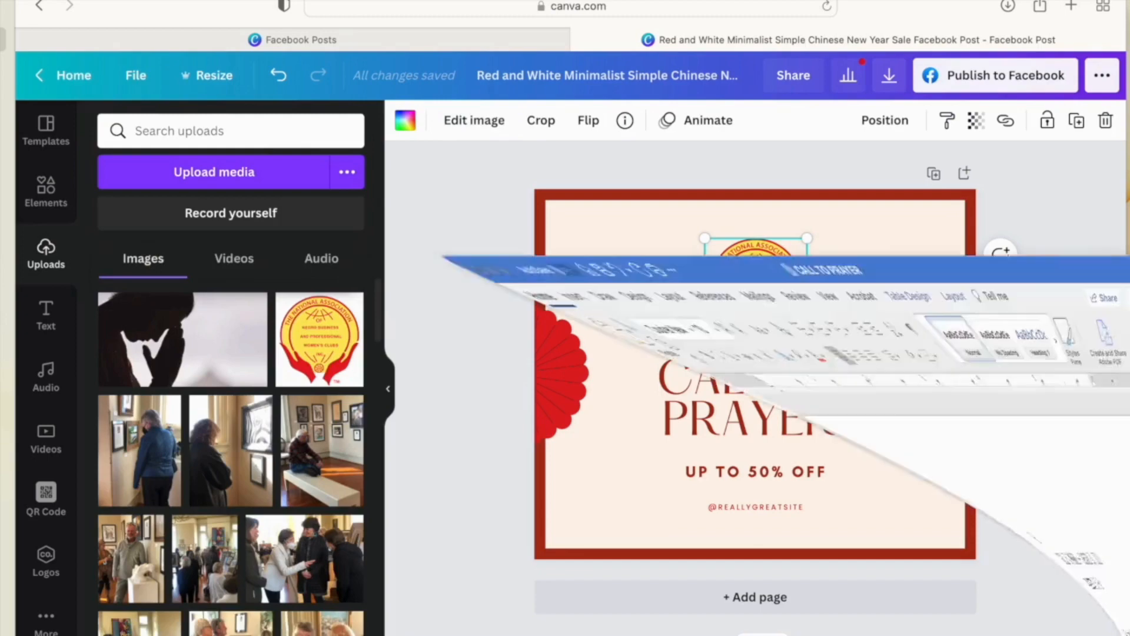
# - Copy the 'Sunday, January 30, 2022 at 8:00 pm EST … PST).' sentence from the Word letter
pyautogui.scroll(-5, 735, 605)
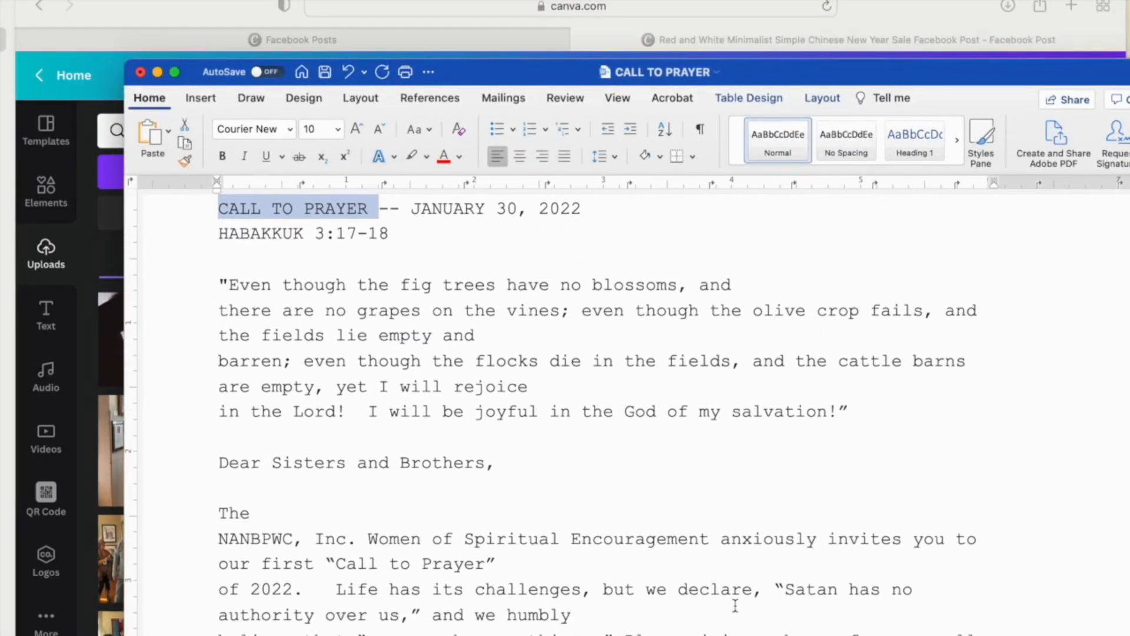
pyautogui.scroll(2, 735, 605)
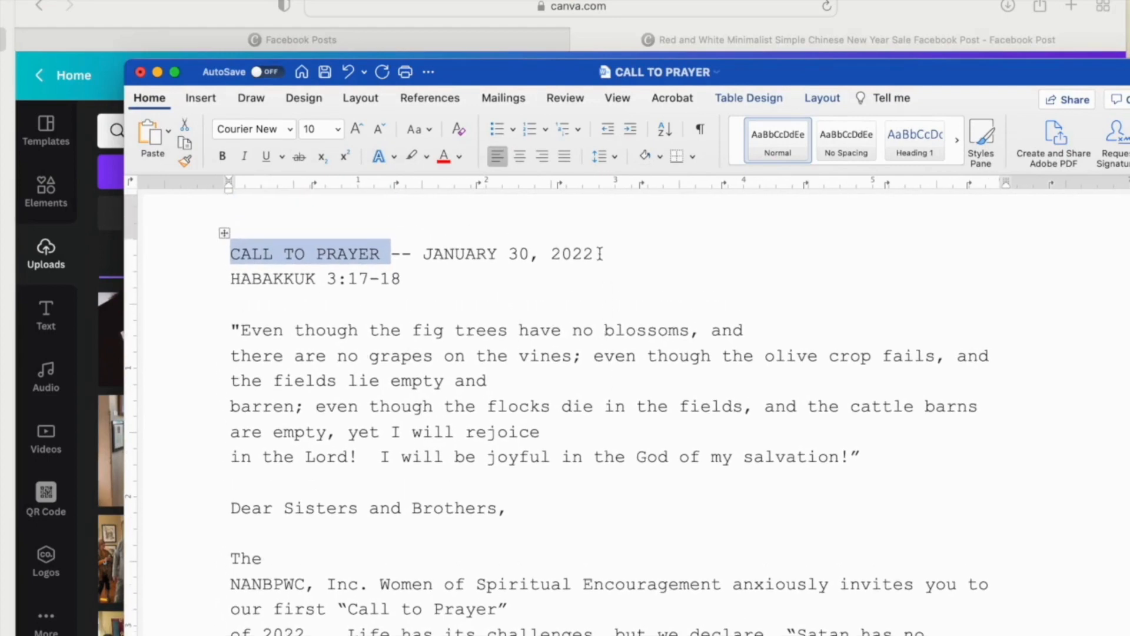
pyautogui.moveTo(600, 254); pyautogui.dragTo(446, 254)
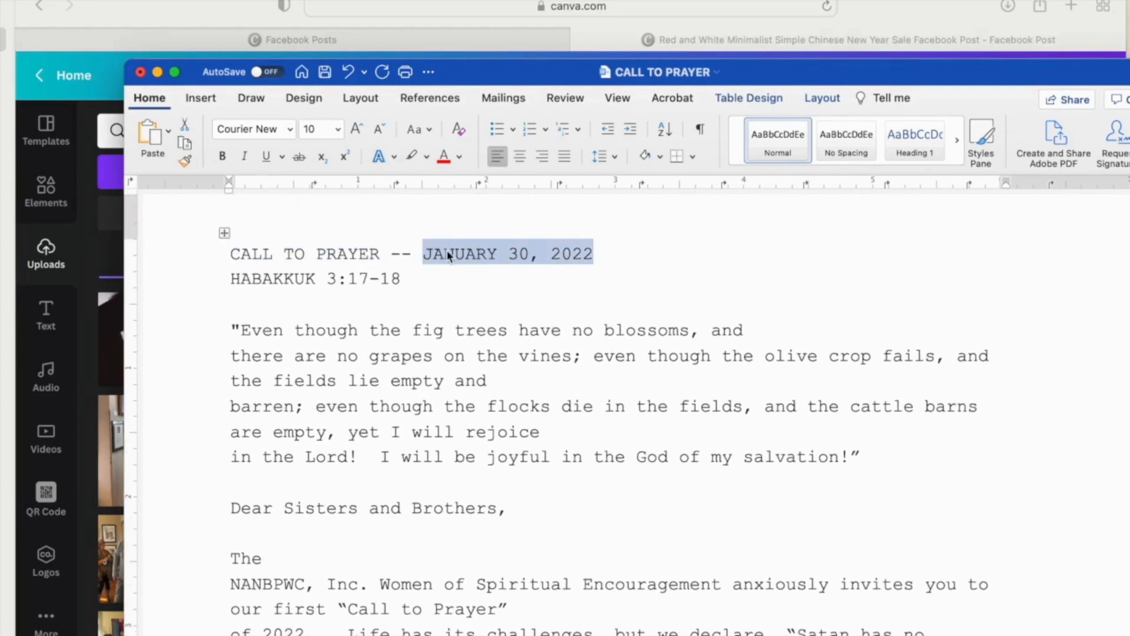
pyautogui.scroll(-10, 447, 250)
pyautogui.moveTo(259, 420); pyautogui.dragTo(677, 449)
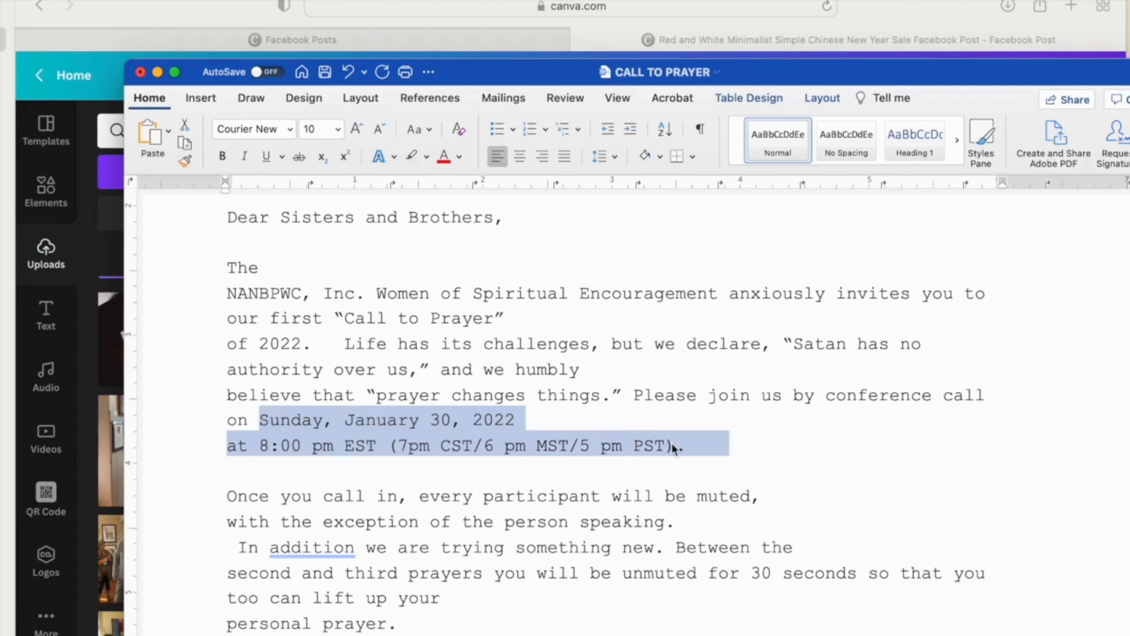
pyautogui.scroll(-2, 534, 514)
pyautogui.click(621, 33)
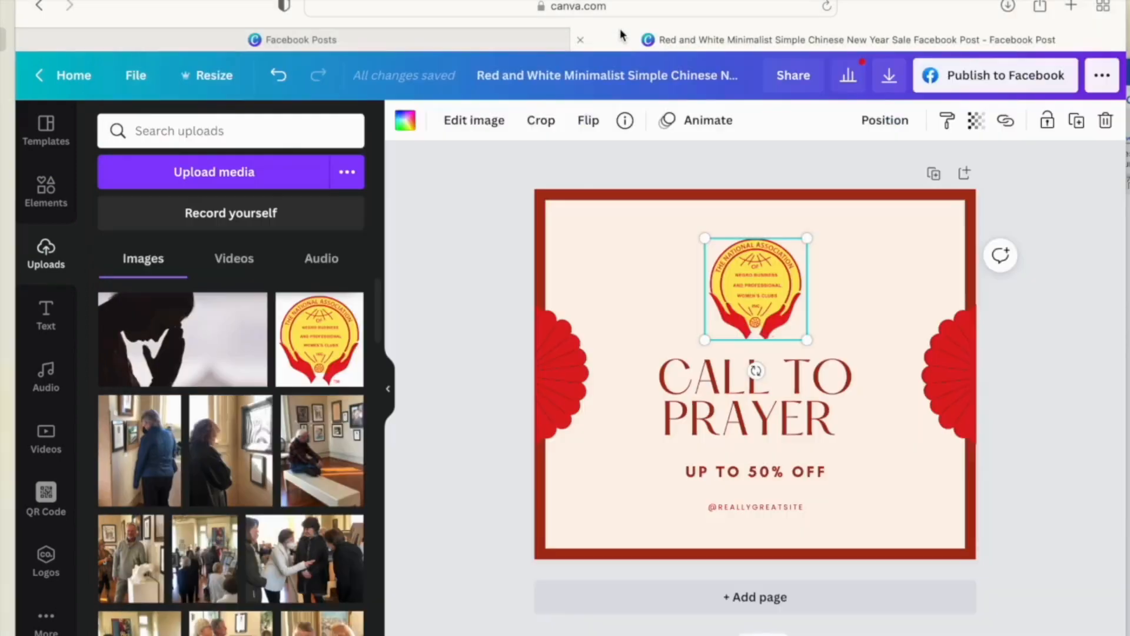
# - Paste the copied date and time over the UP TO 50% OFF text
pyautogui.click(715, 469)
pyautogui.doubleClick(715, 469)
pyautogui.write('SUNDAY, JANUARY 30, 2022 AT 8:00 PM EST (7PM CST/6 PM MST/5 PM PST).')
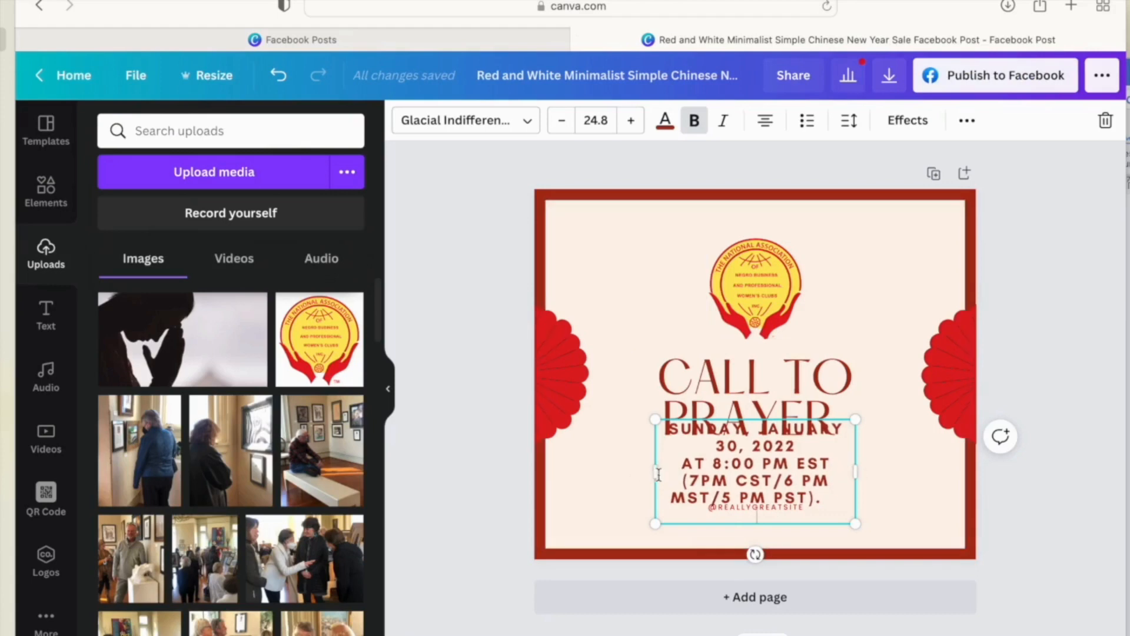
# - Widen the date text box on both sides, lower it slightly, and delete the trailing period
pyautogui.moveTo(658, 473); pyautogui.dragTo(562, 472)
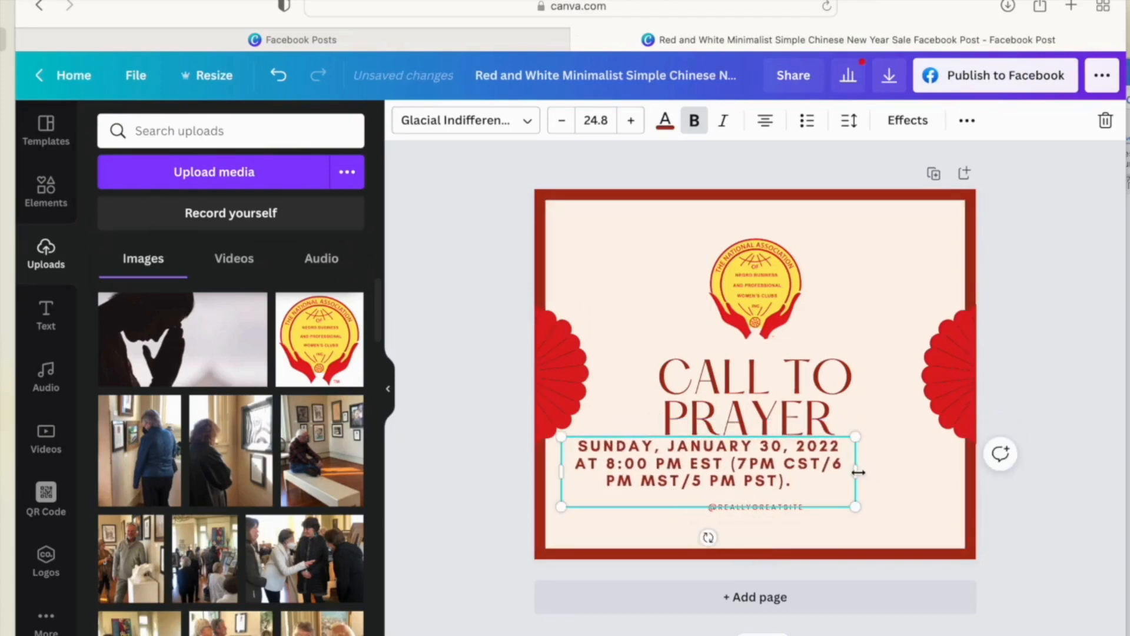
pyautogui.moveTo(858, 472); pyautogui.dragTo(956, 473)
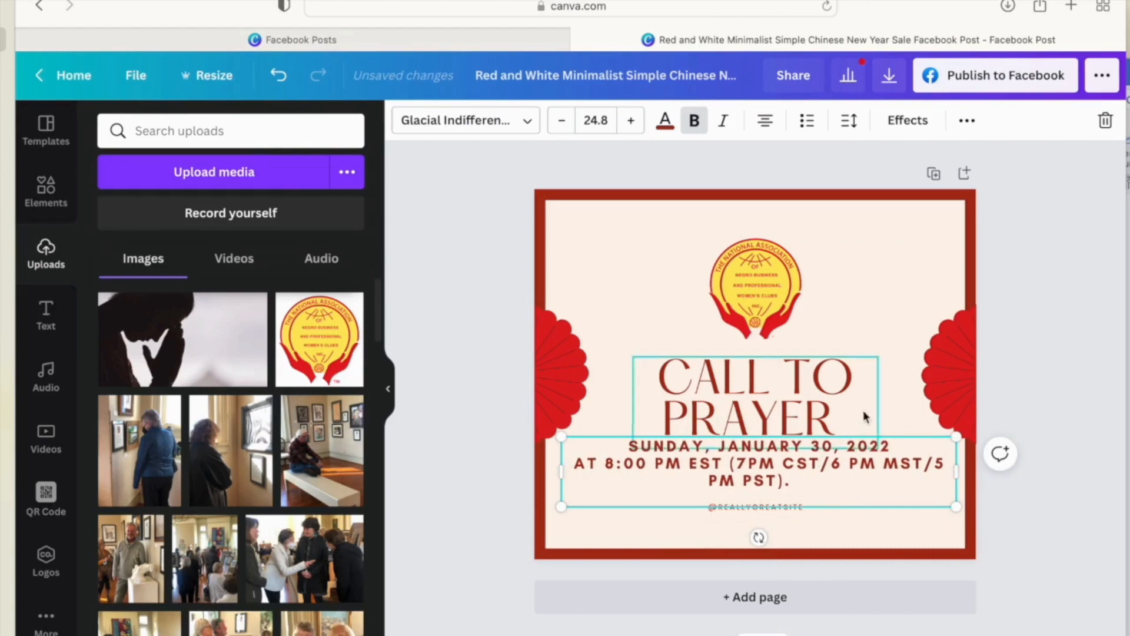
pyautogui.click(591, 435)
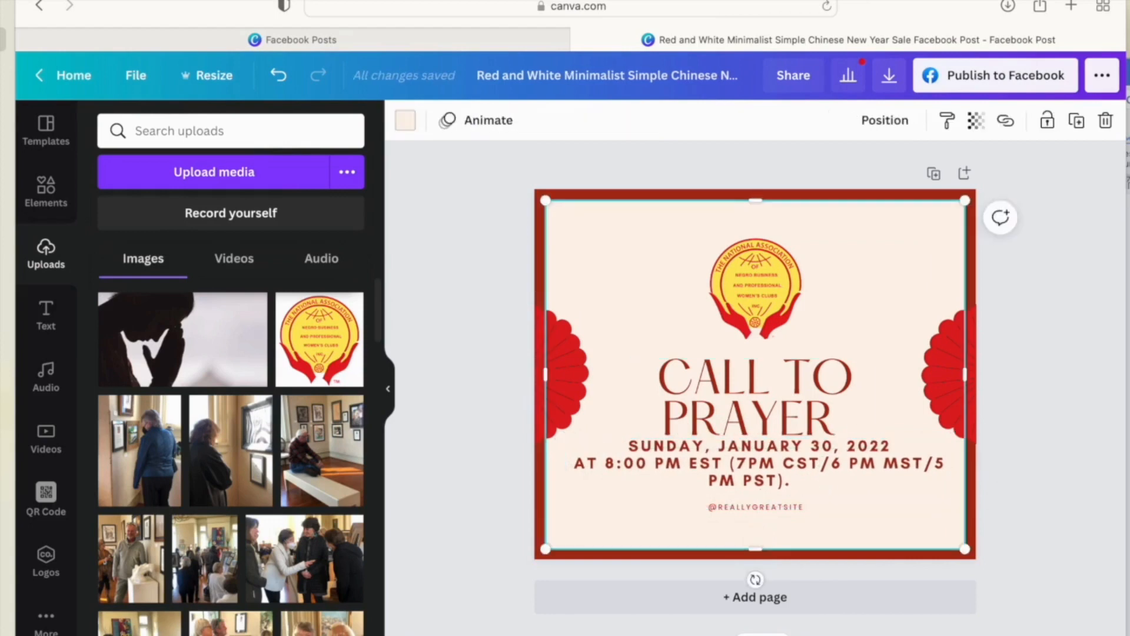
pyautogui.click(593, 439)
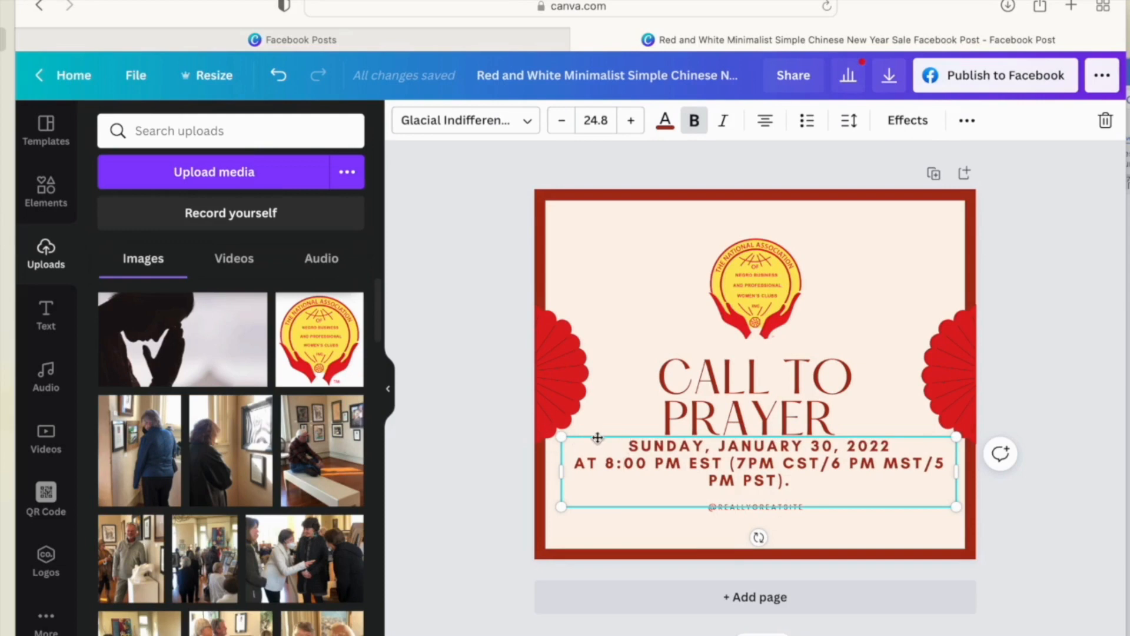
pyautogui.moveTo(596, 438); pyautogui.dragTo(593, 442)
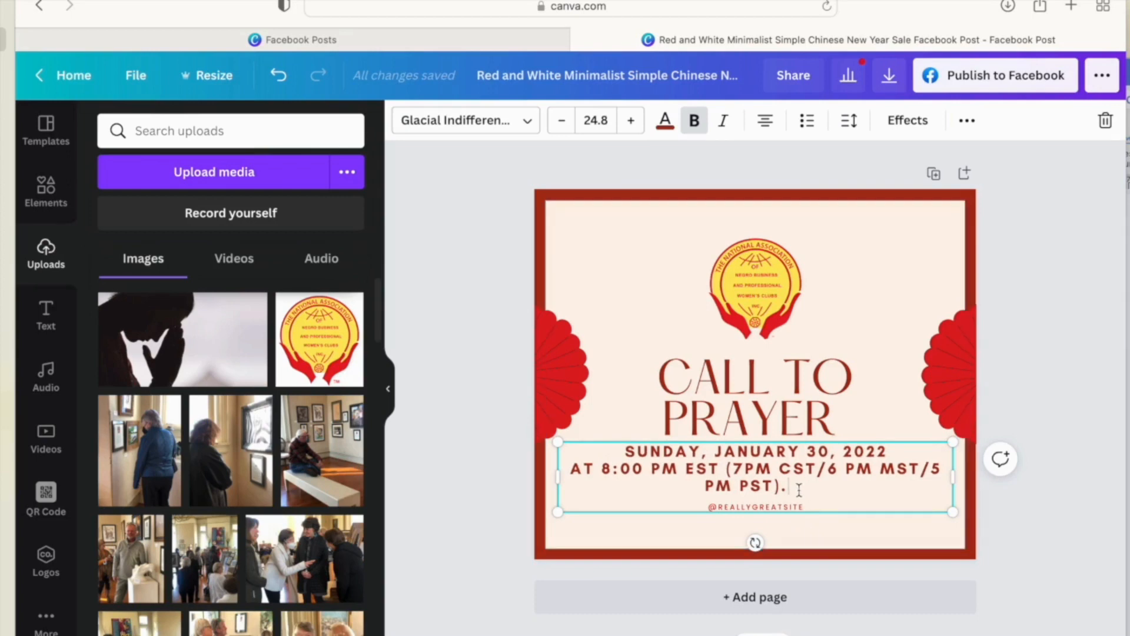
pyautogui.moveTo(796, 486); pyautogui.dragTo(782, 487)
pyautogui.press('BackSpace')
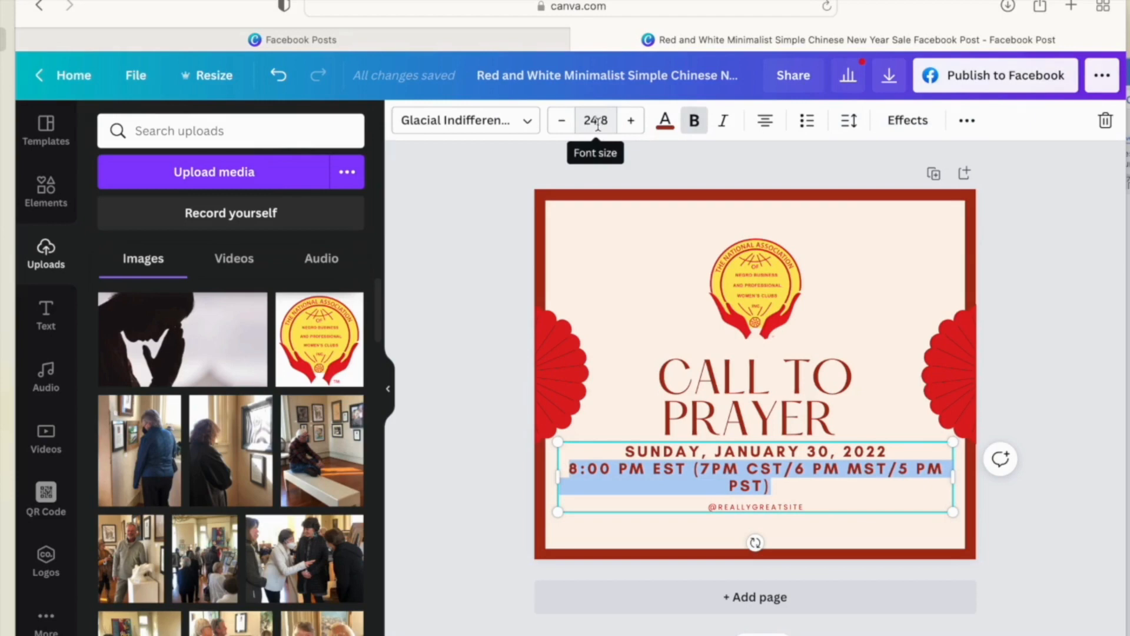
# - Reduce the 8:00 PM EST time line to font size 18
pyautogui.click(563, 123)
pyautogui.click(562, 122)
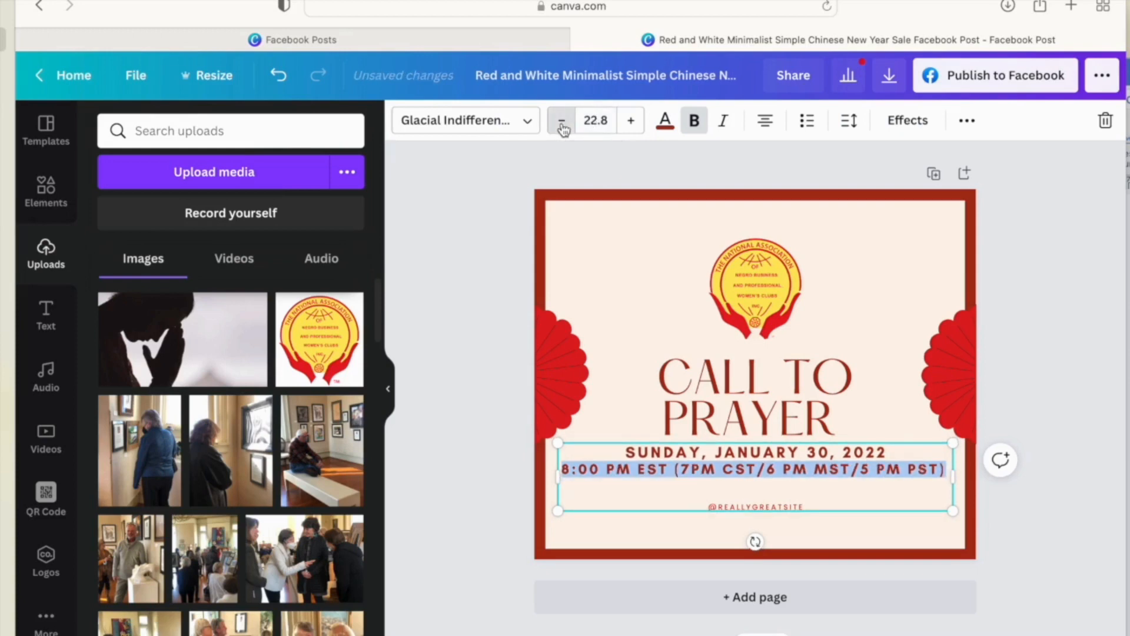
pyautogui.click(562, 123)
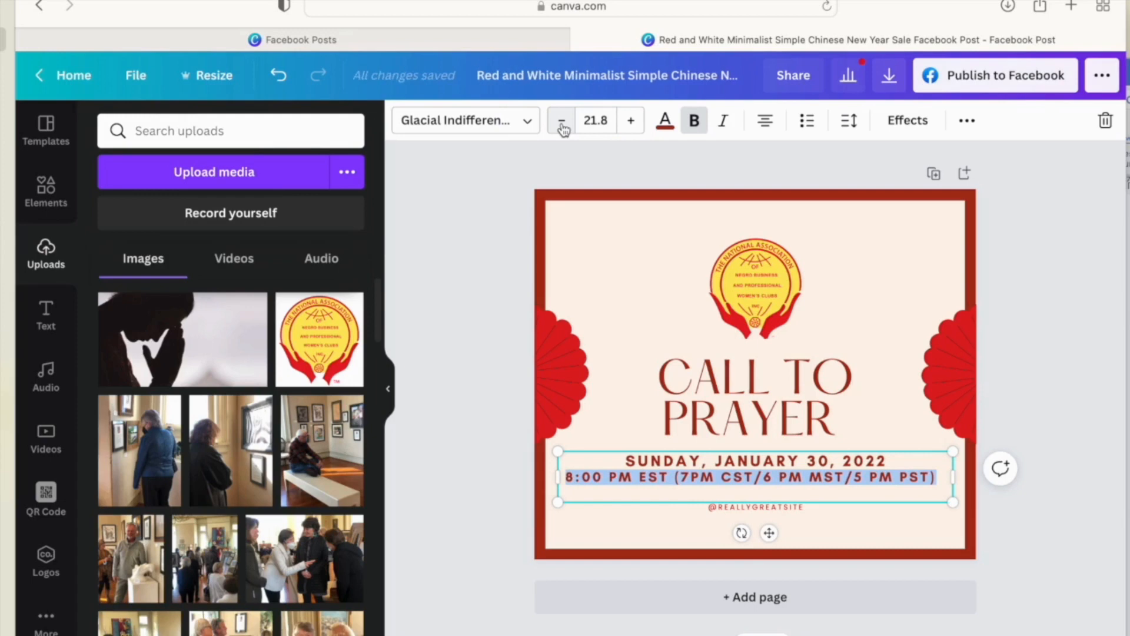
pyautogui.click(596, 119)
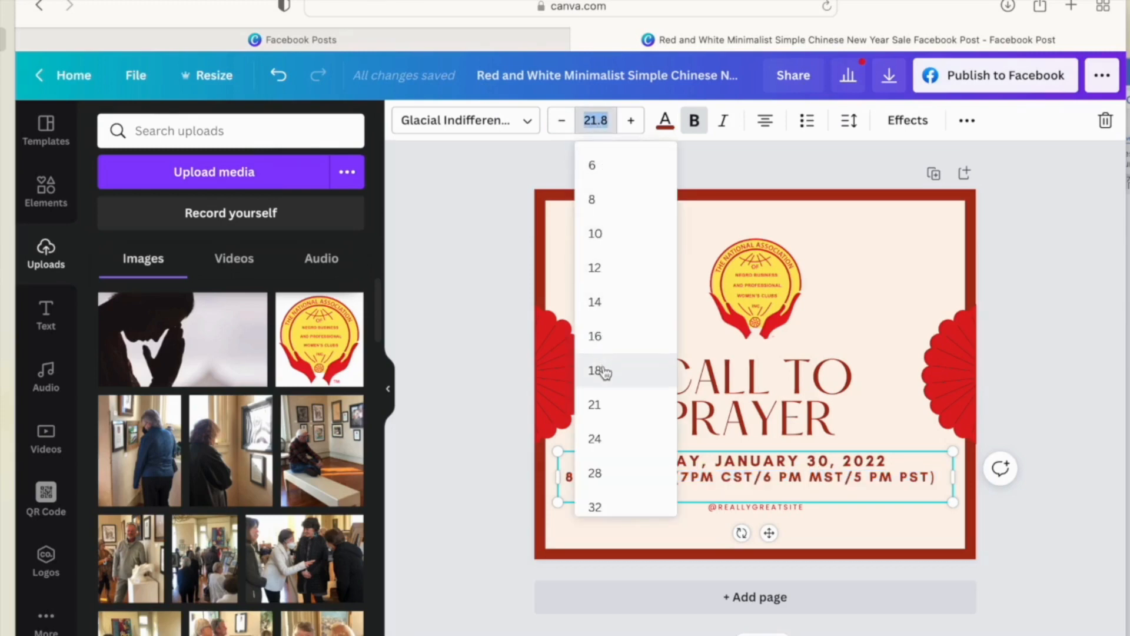
pyautogui.click(601, 371)
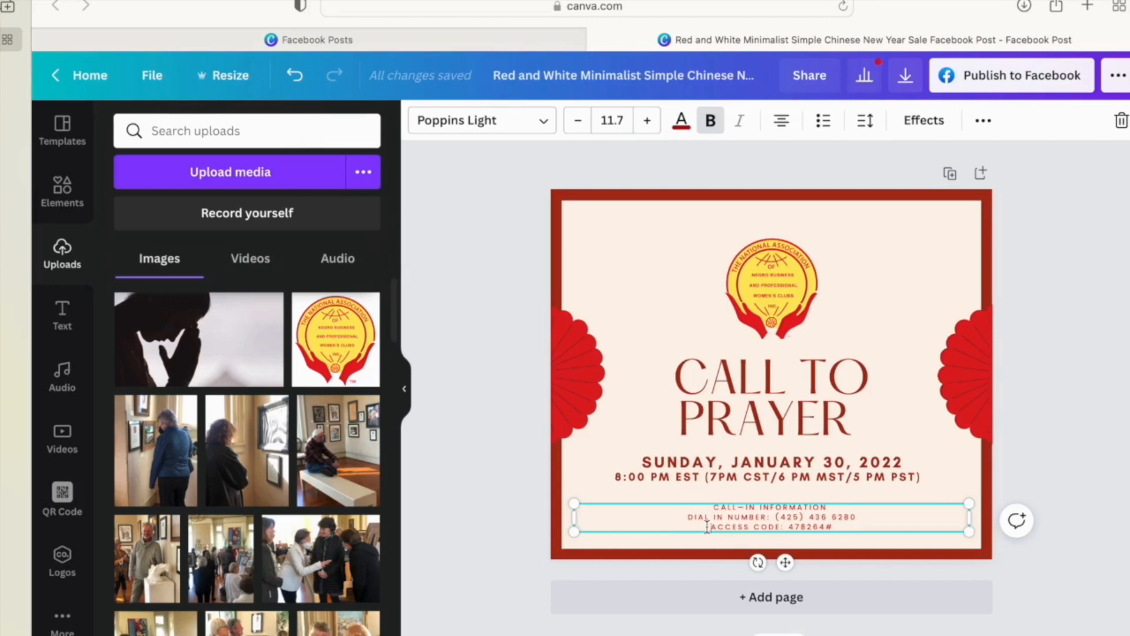
# - Join the dial-in and access code lines, unbold the CALL-IN INFORMATION heading, and enlarge the call-in text
pyautogui.press('BackSpace')
pyautogui.write('.     ACCESS CODE: 478264#')
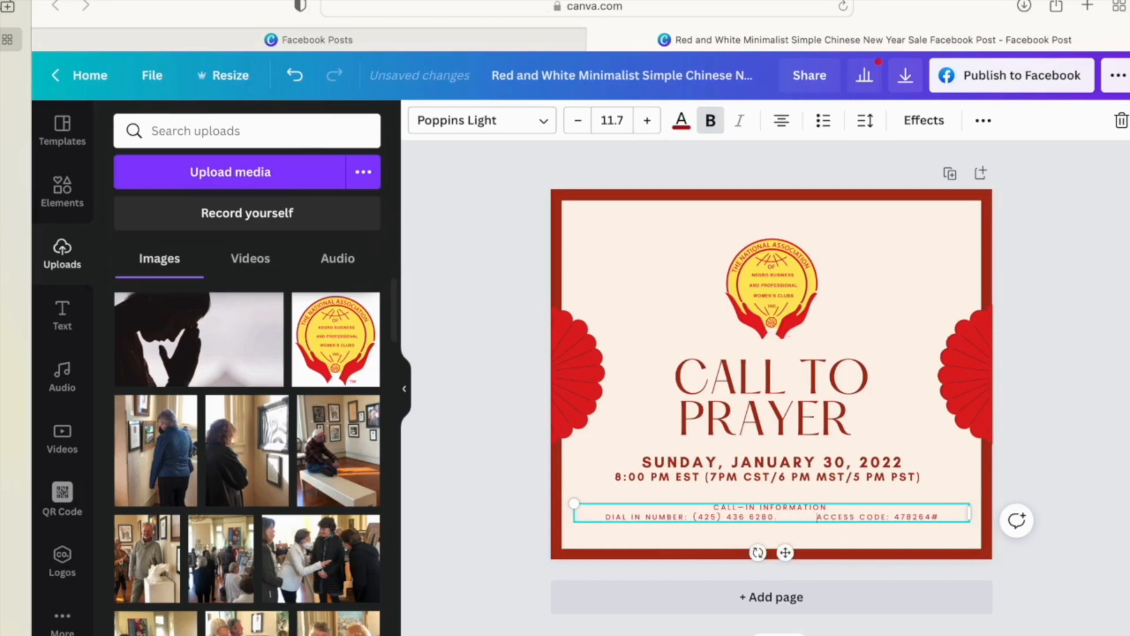
pyautogui.moveTo(832, 506); pyautogui.dragTo(714, 506)
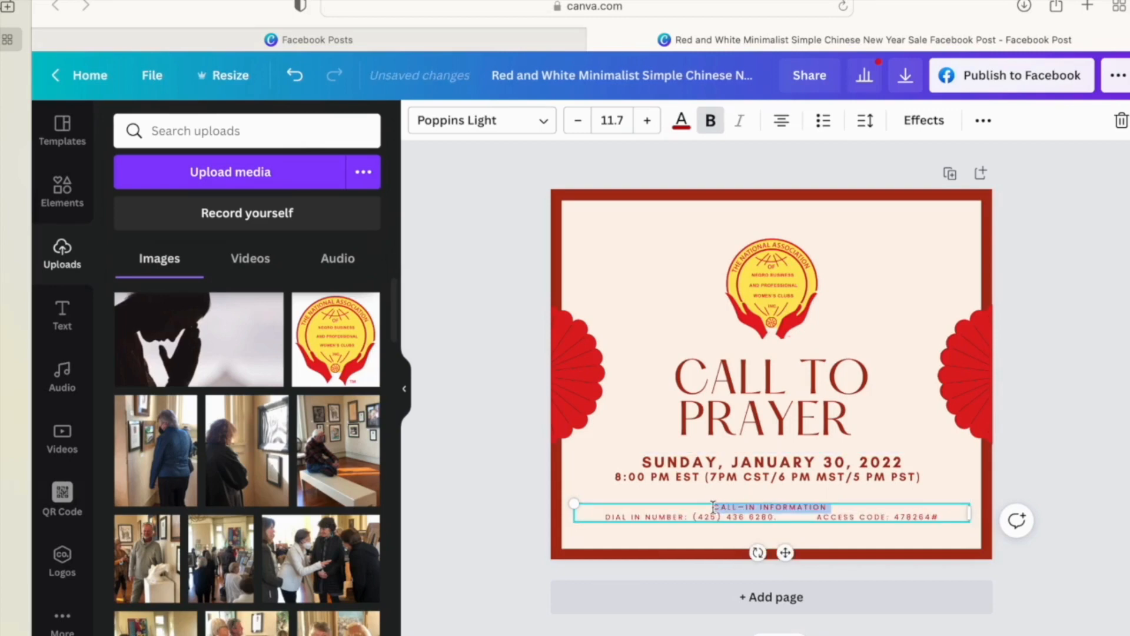
pyautogui.click(710, 122)
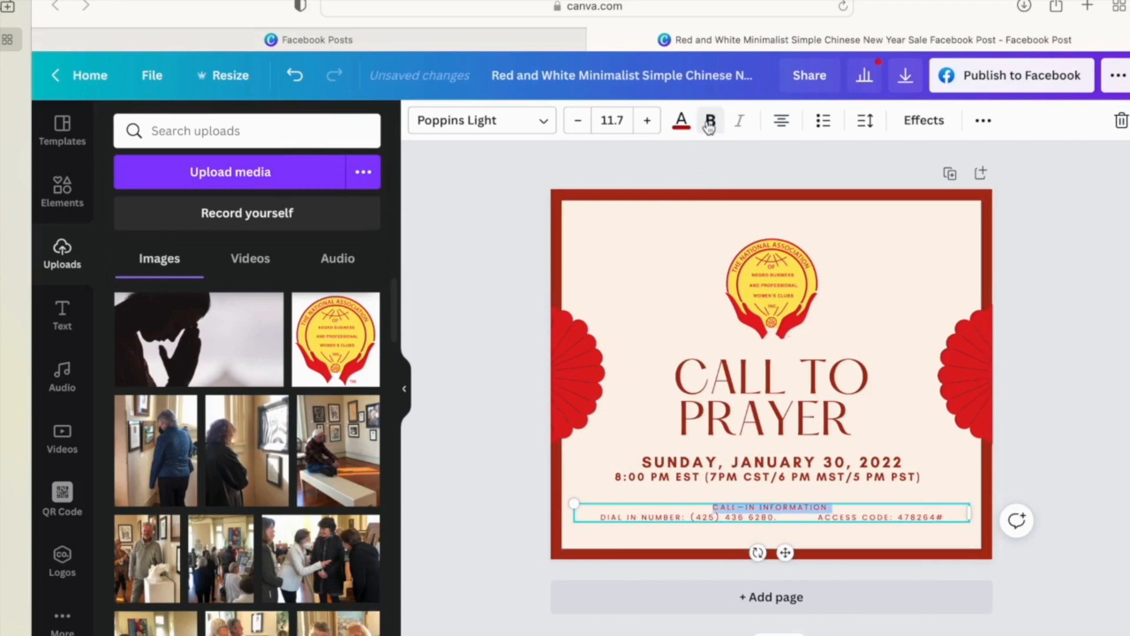
pyautogui.click(943, 526)
pyautogui.click(938, 514)
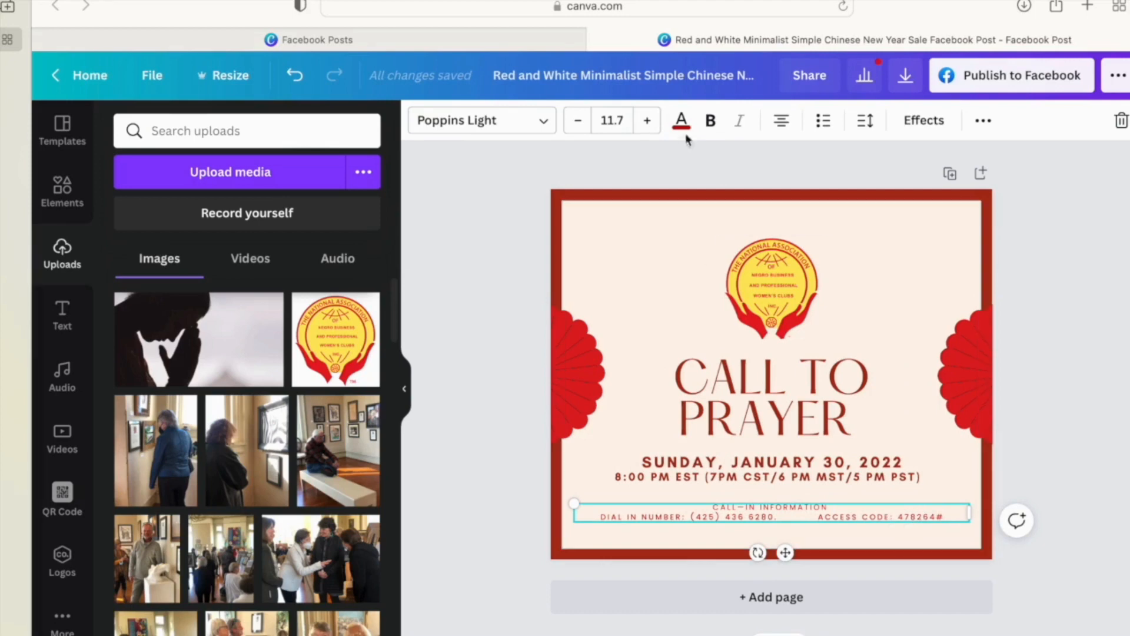
pyautogui.click(648, 121)
pyautogui.click(647, 120)
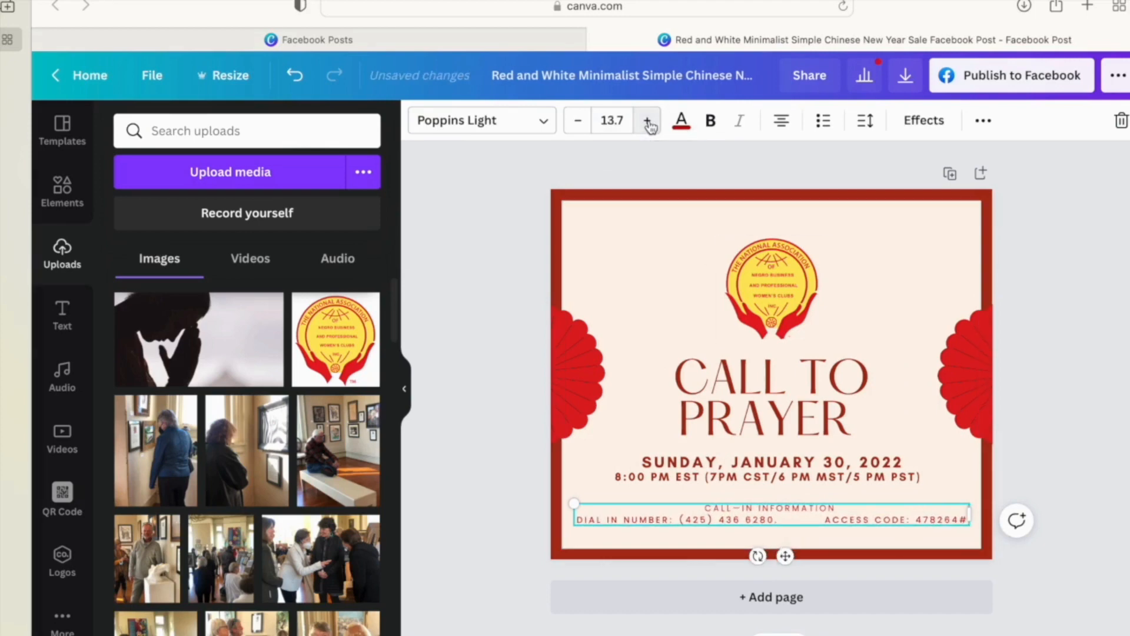
# - Make the CALL-IN INFORMATION heading bold again, then undo the last change
pyautogui.click(817, 517)
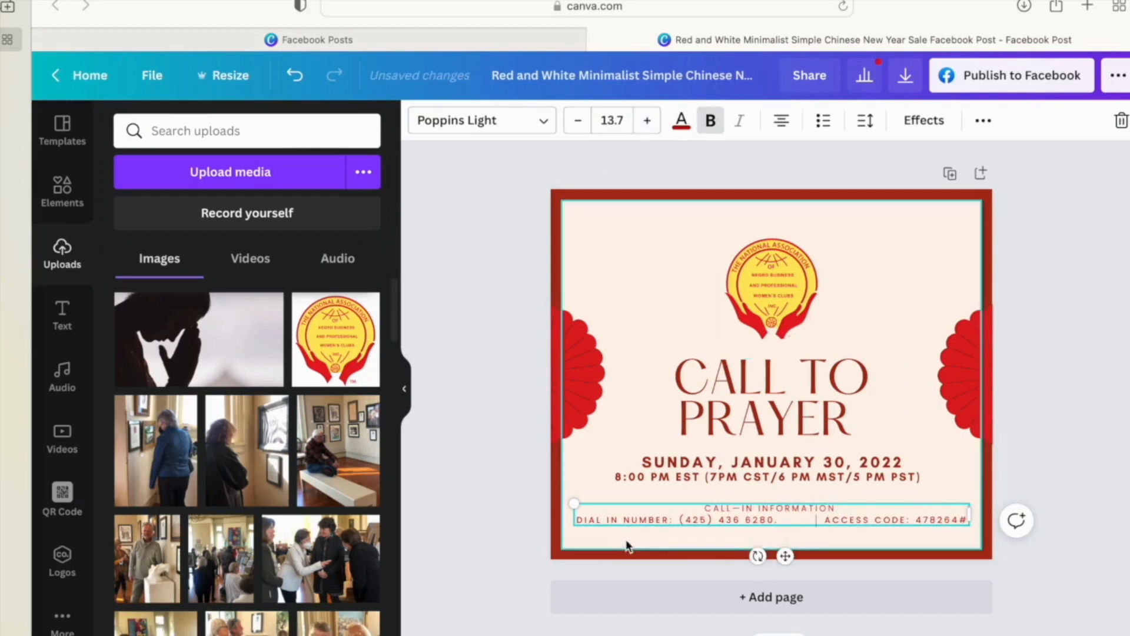
pyautogui.tripleClick(780, 508)
pyautogui.click(710, 120)
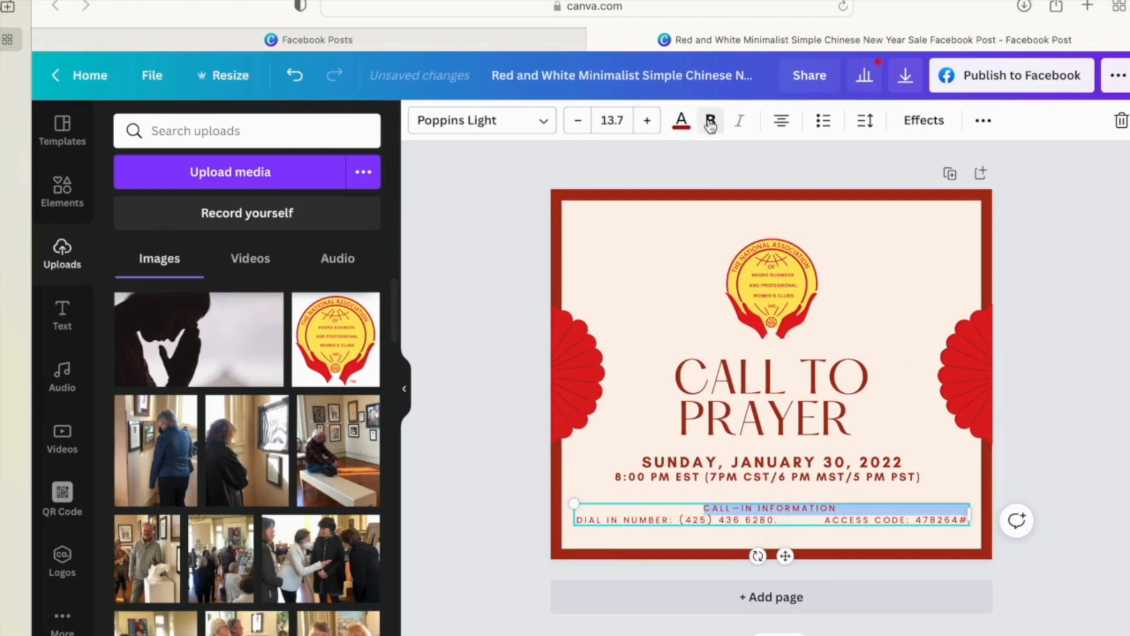
pyautogui.click(1045, 459)
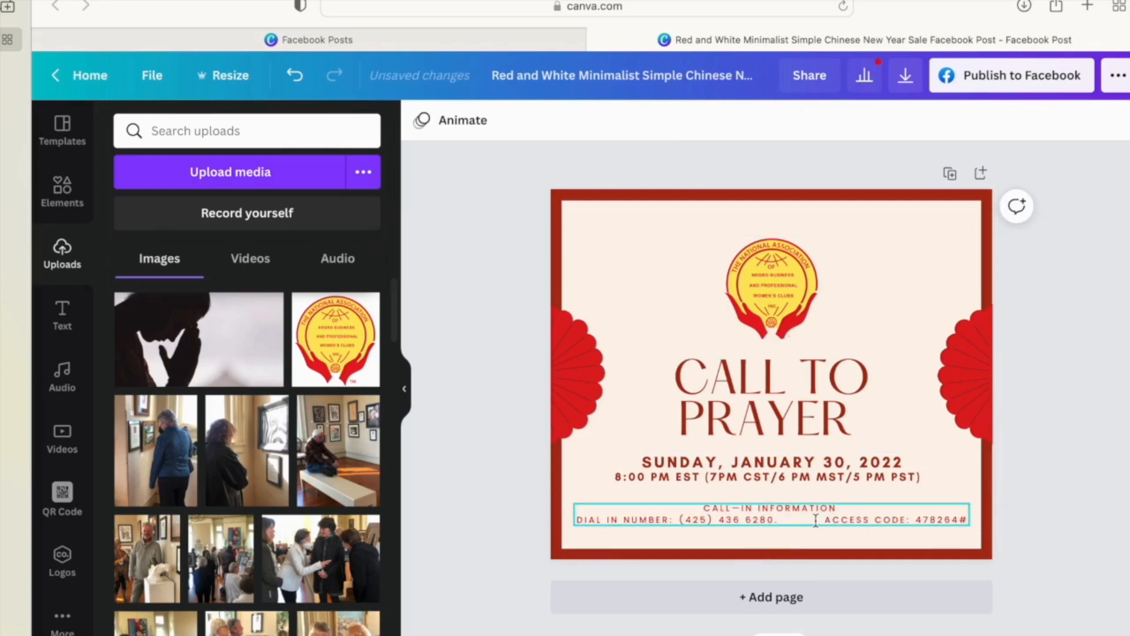
pyautogui.click(816, 520)
pyautogui.press('super+z')
# - Remove the trailing period and extra spaces before ACCESS CODE on the dial-in line
pyautogui.click(783, 517)
pyautogui.click(780, 518)
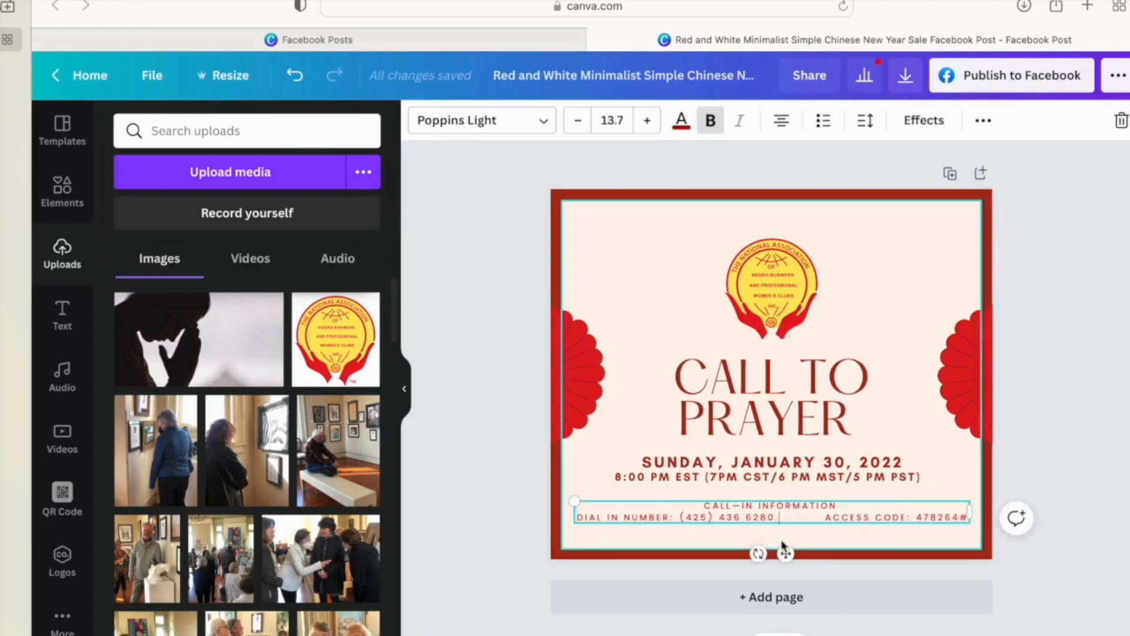
pyautogui.press('BackSpace')
pyautogui.press('BackSpace')
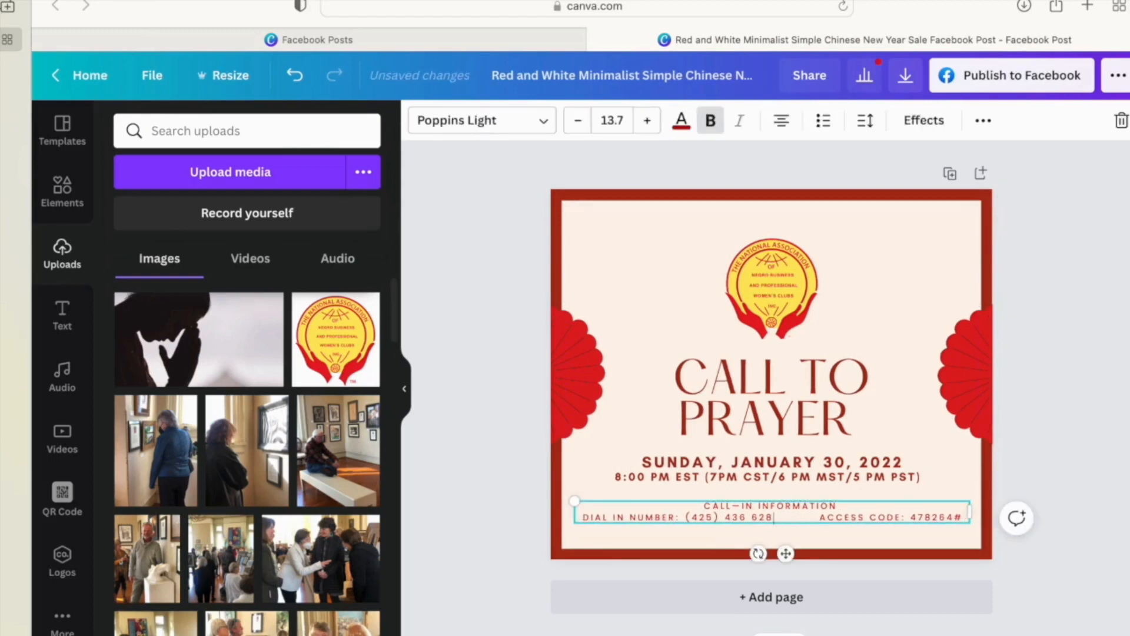
pyautogui.press('super+z')
pyautogui.press('BackSpace')
pyautogui.press('BackSpace')
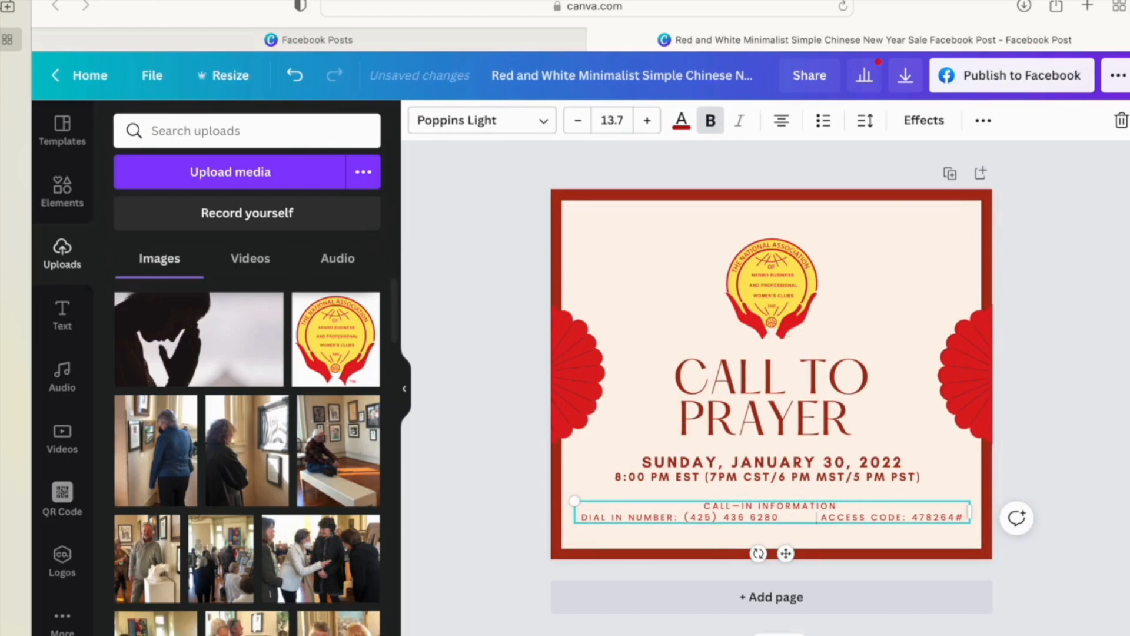
pyautogui.press('BackSpace')
pyautogui.press('BackSpace')
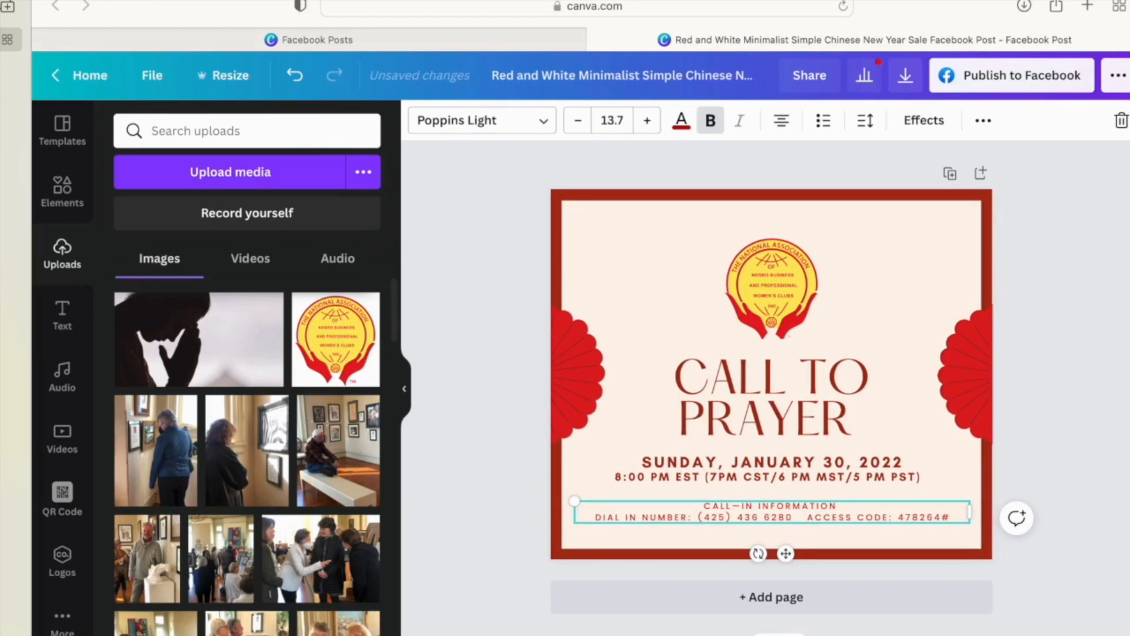
# - Change 'DIAL IN' to 'DIAL-IN'
pyautogui.click(626, 517)
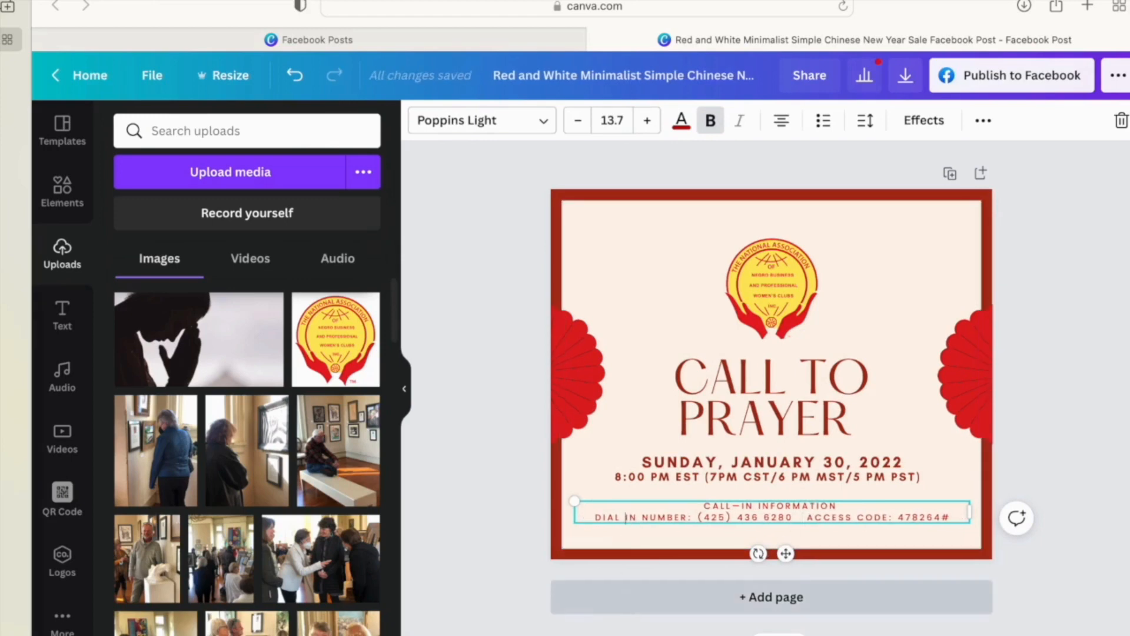
pyautogui.write('-')
pyautogui.press('Delete')
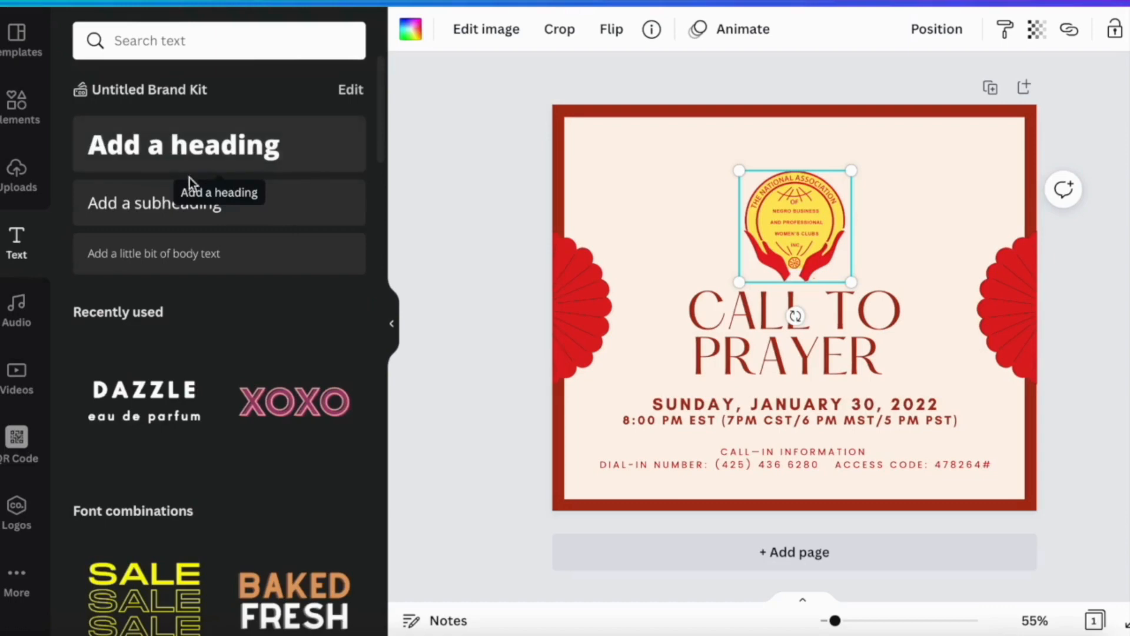
# - Add a body text box across the top and paste the Habakkuk 3:17-18 verse into it
pyautogui.click(179, 253)
pyautogui.moveTo(789, 282); pyautogui.dragTo(1008, 141)
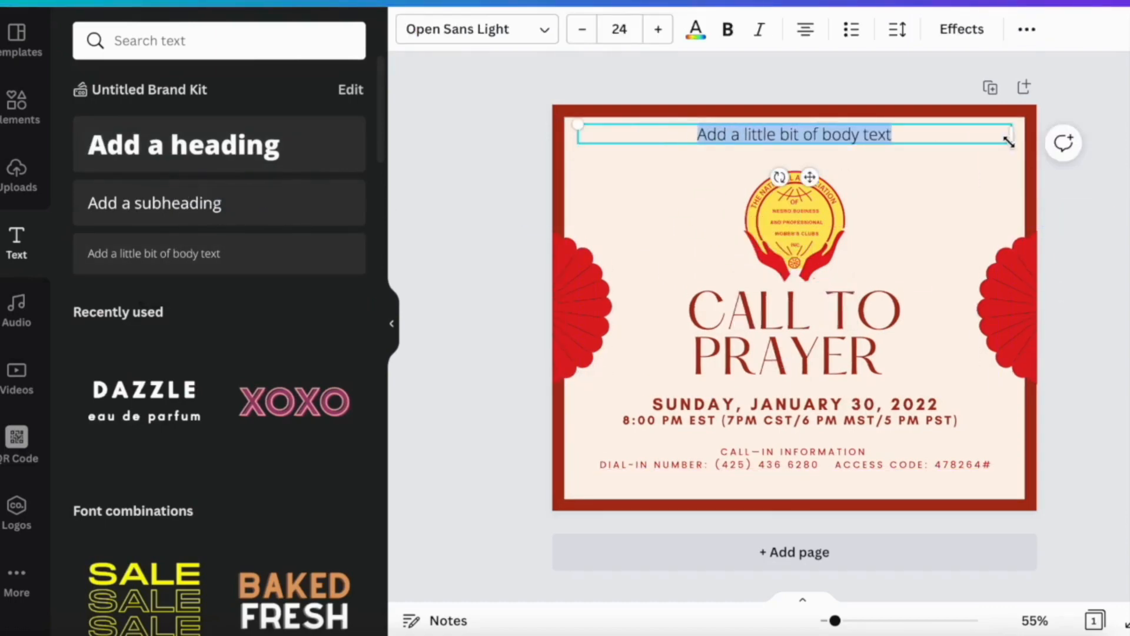
pyautogui.doubleClick(804, 136)
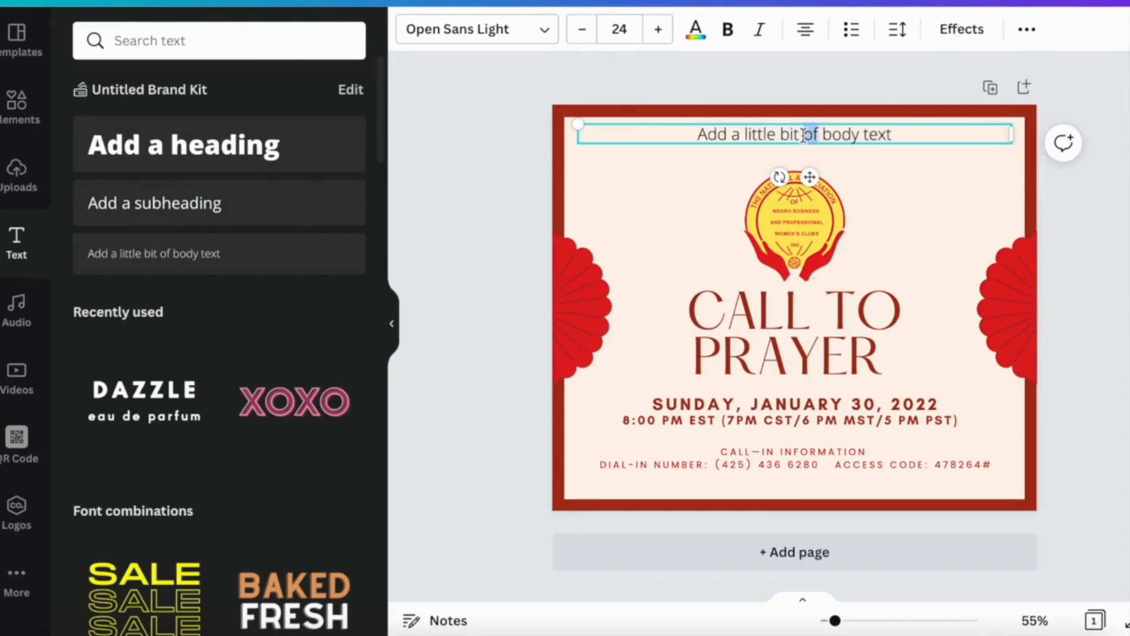
pyautogui.tripleClick(804, 135)
pyautogui.write('HABAKKUK 3:17-18  "Even though the fig trees have no blossoms, and there are no grapes on the vines; even though the olive crop fails, and the fields lie empty and barren; even though the flocks die in the fields, and the cattle barns are empty, yet I will rejoice in the Lord!  I will be joyful in the God of my salvation!"')
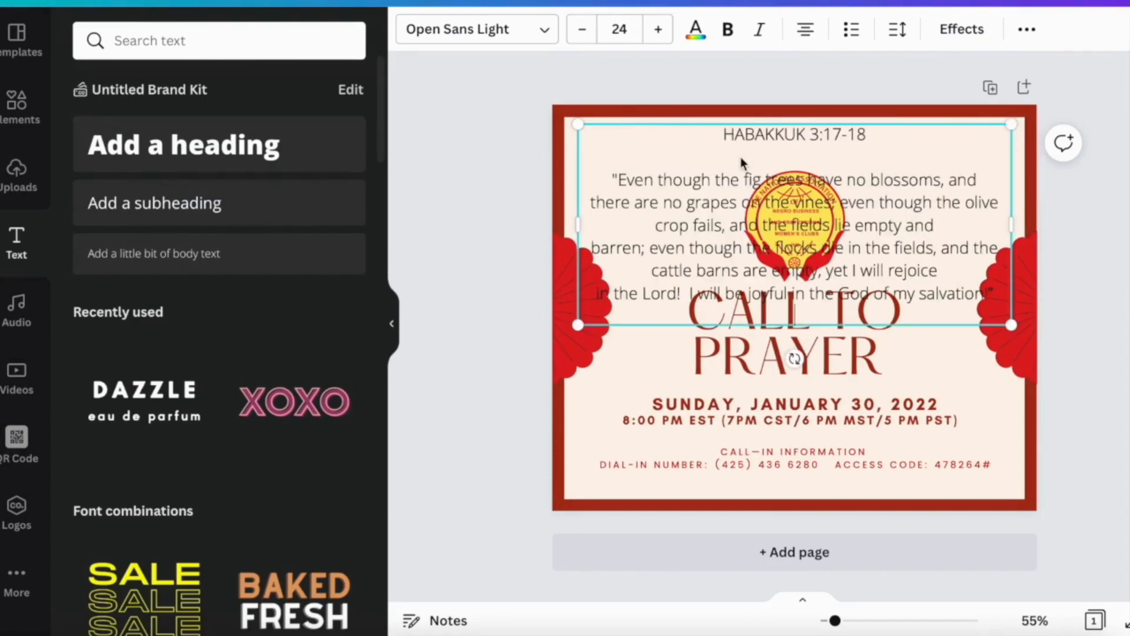
# - Shrink the verse text to font size 8
pyautogui.moveTo(719, 134); pyautogui.dragTo(953, 325)
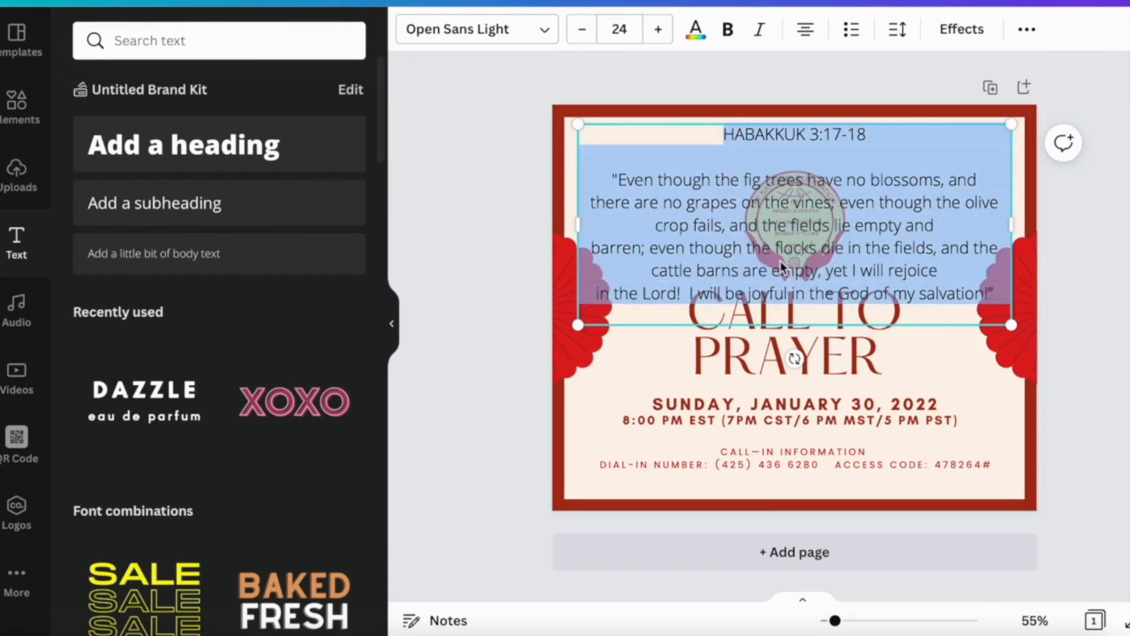
pyautogui.click(581, 36)
pyautogui.click(581, 35)
pyautogui.click(581, 36)
pyautogui.click(581, 36)
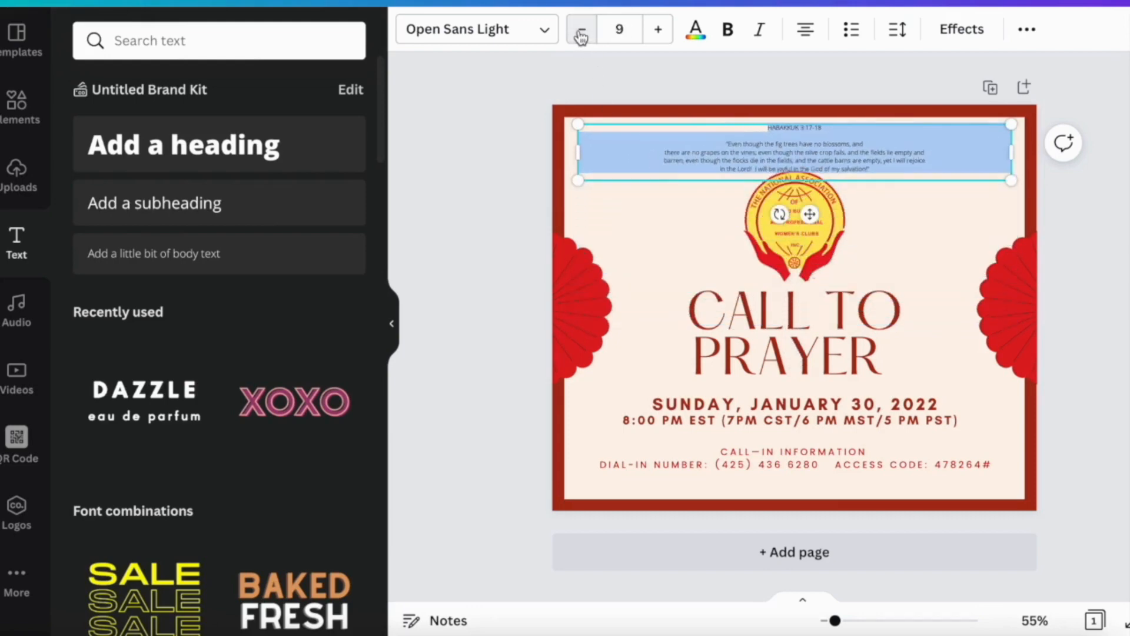
pyautogui.click(581, 36)
pyautogui.scroll(1, 657, 147)
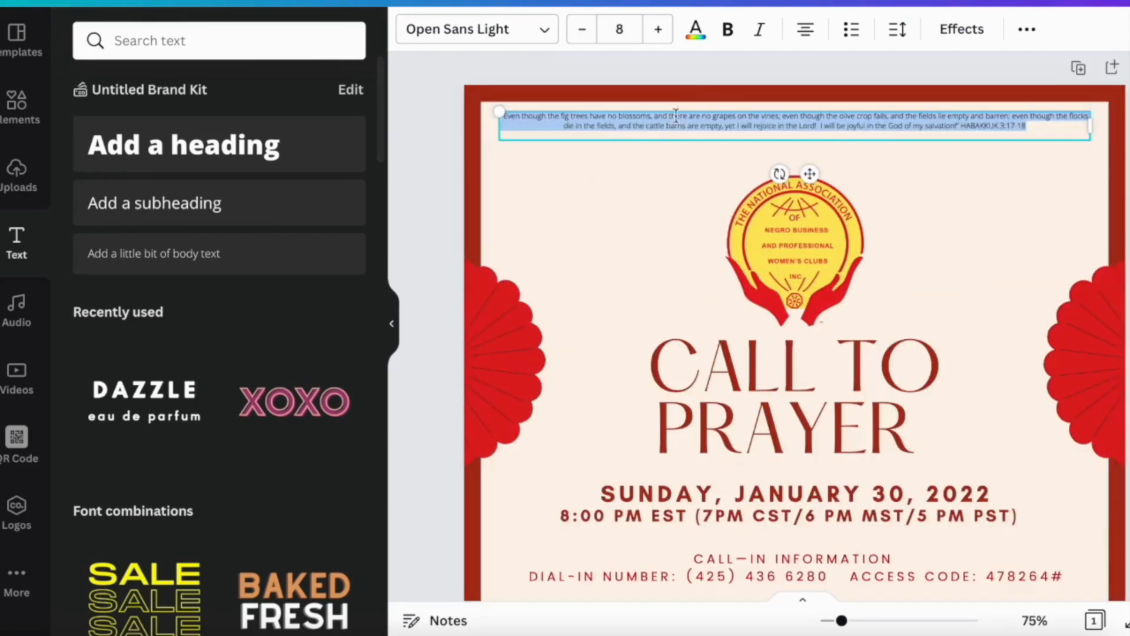
# - Give the Habakkuk verse the red photo colour and drop the praying-silhouette upload over the emblem area
pyautogui.click(696, 37)
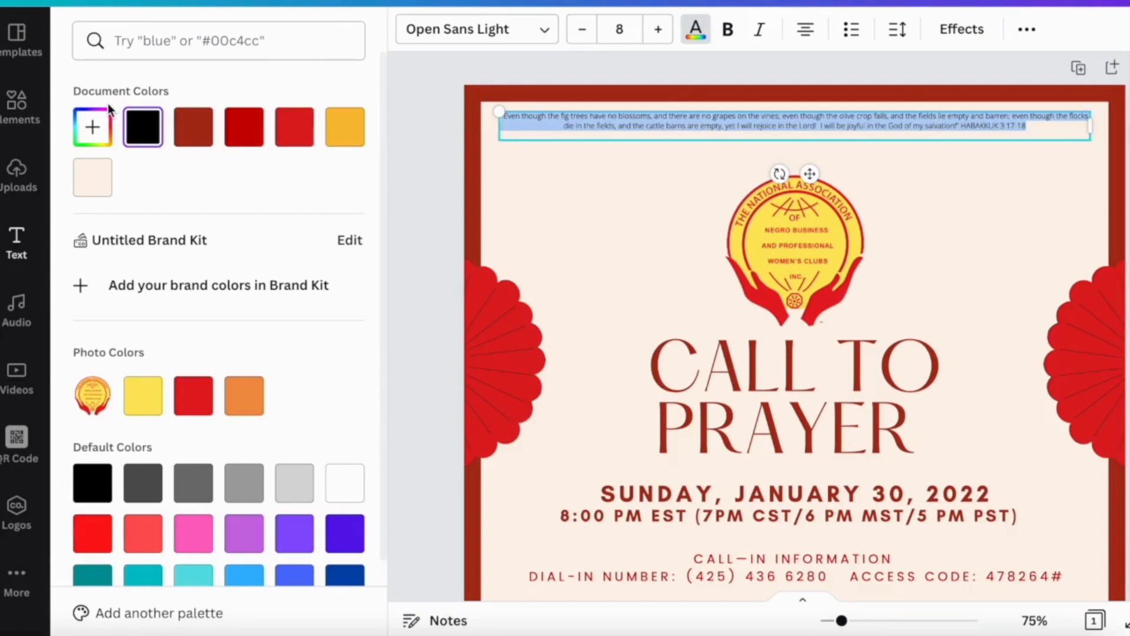
pyautogui.scroll(-1, 99, 349)
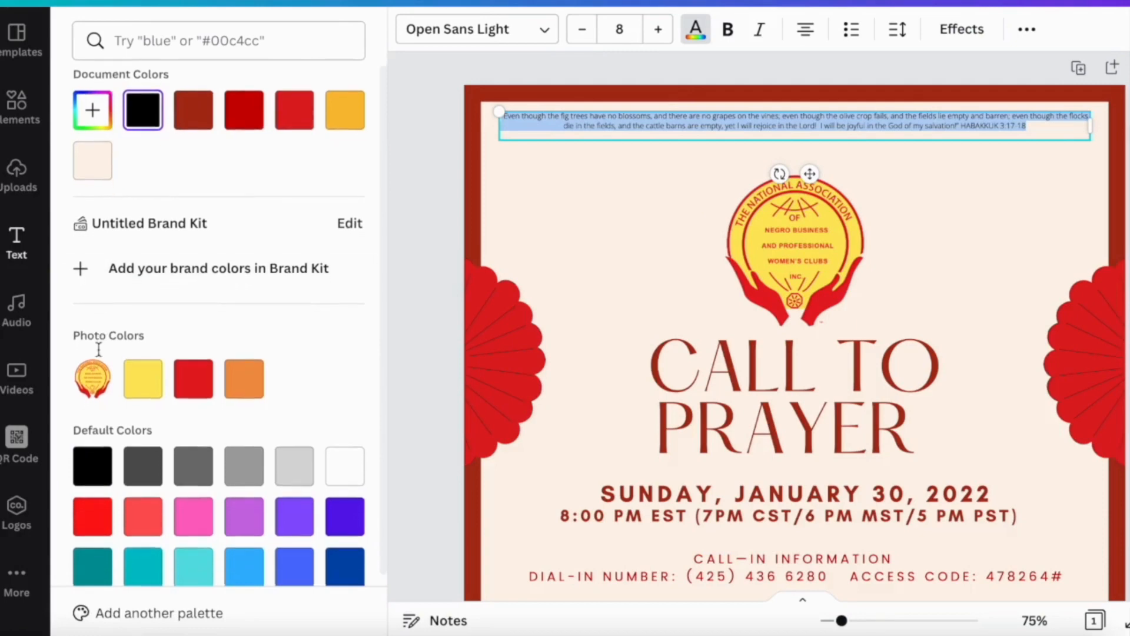
pyautogui.scroll(-1, 99, 350)
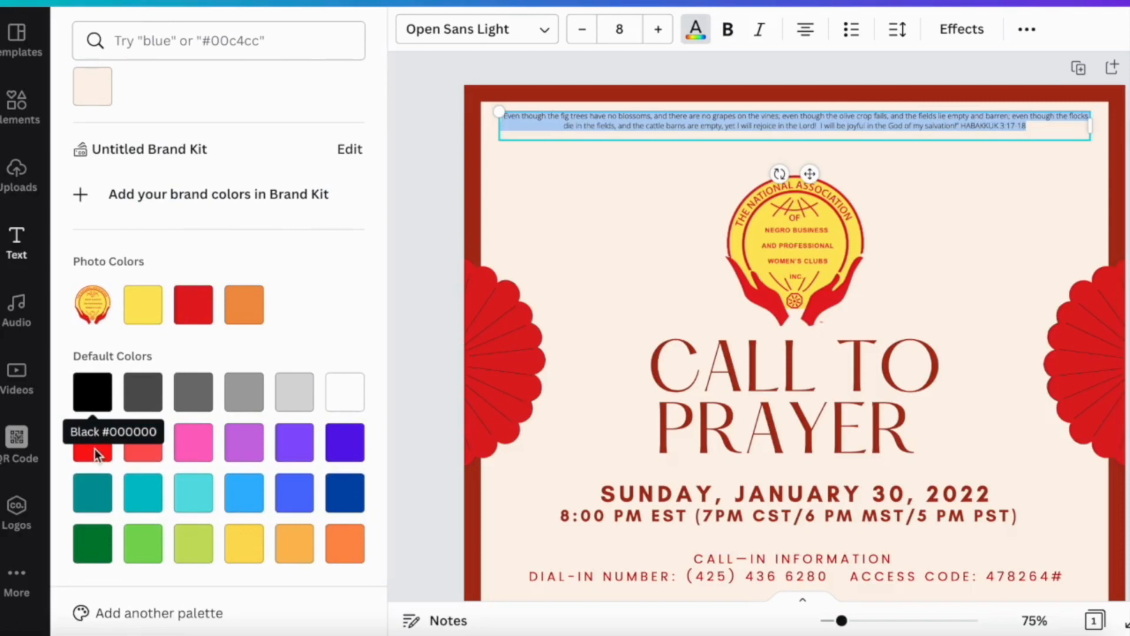
pyautogui.click(90, 396)
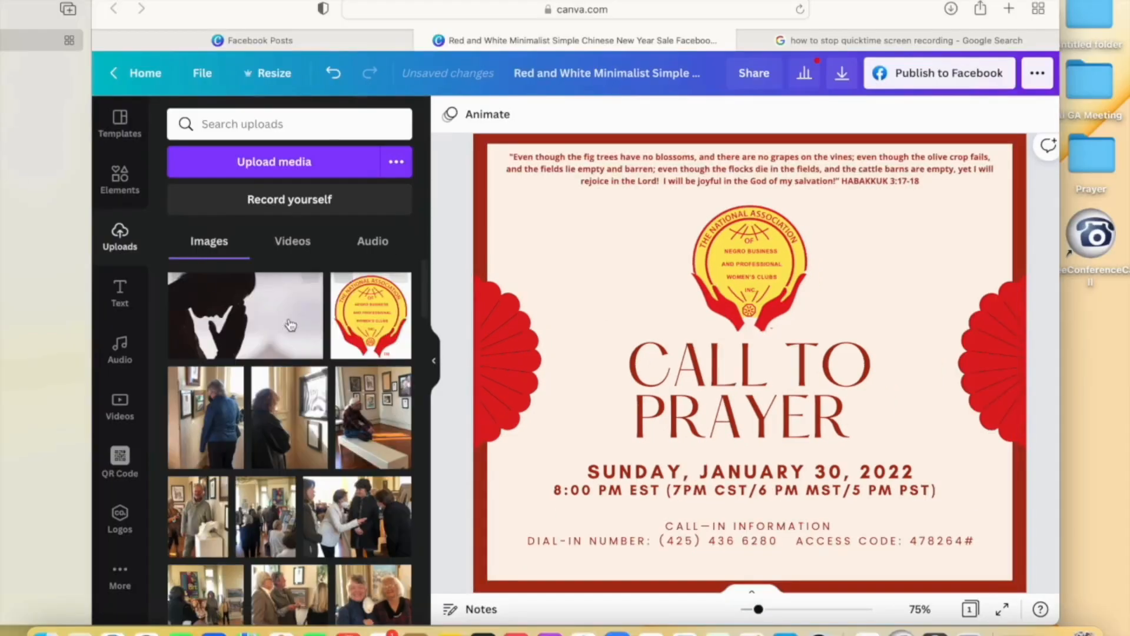
pyautogui.moveTo(246, 316); pyautogui.dragTo(574, 243)
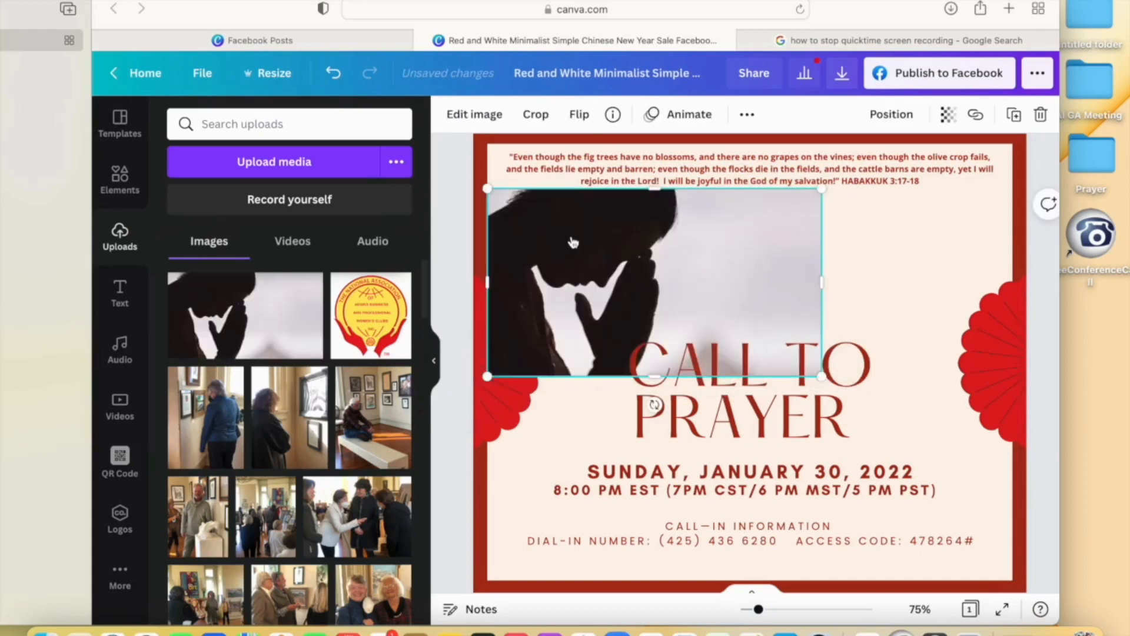
# - Delete the dropped photo and try the sky-and-grass grid from Elements as background
pyautogui.press('Delete')
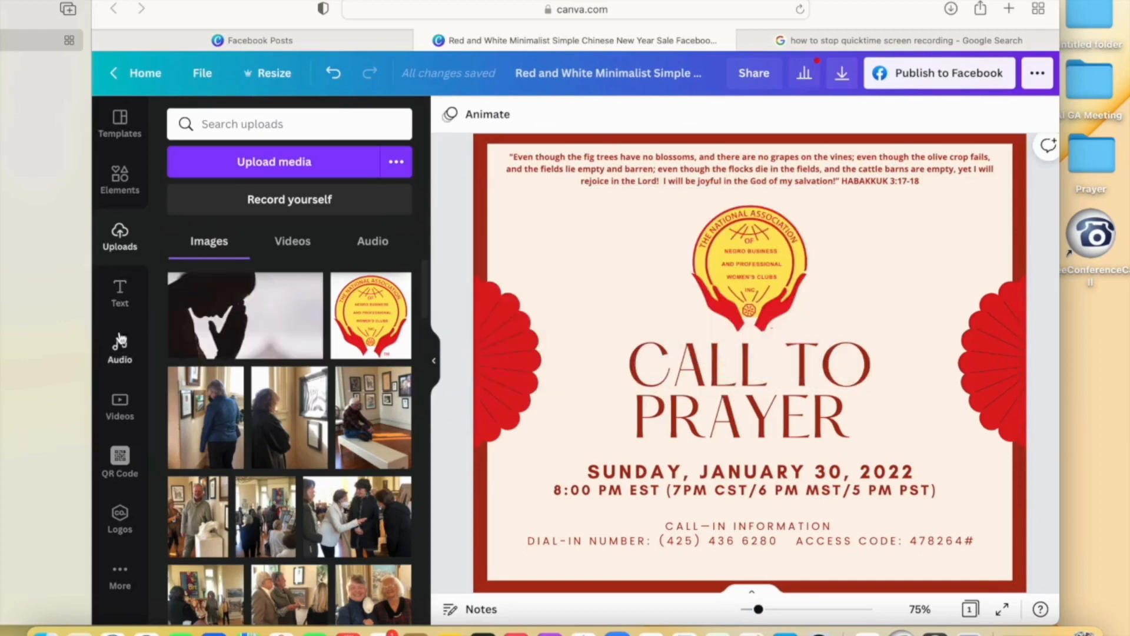
pyautogui.click(120, 180)
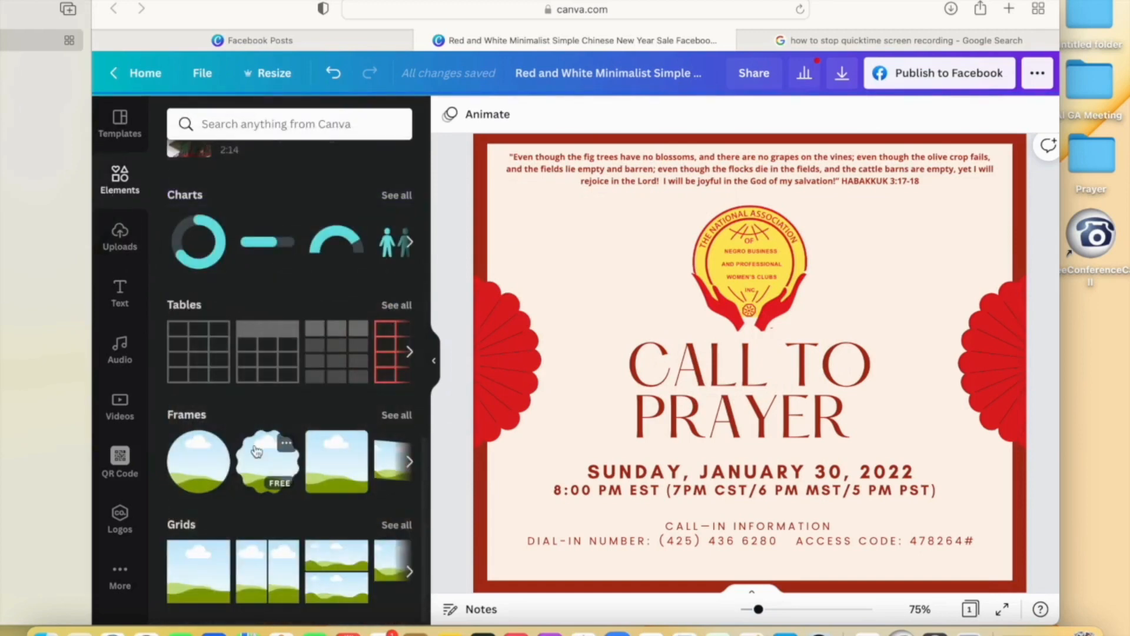
pyautogui.click(194, 570)
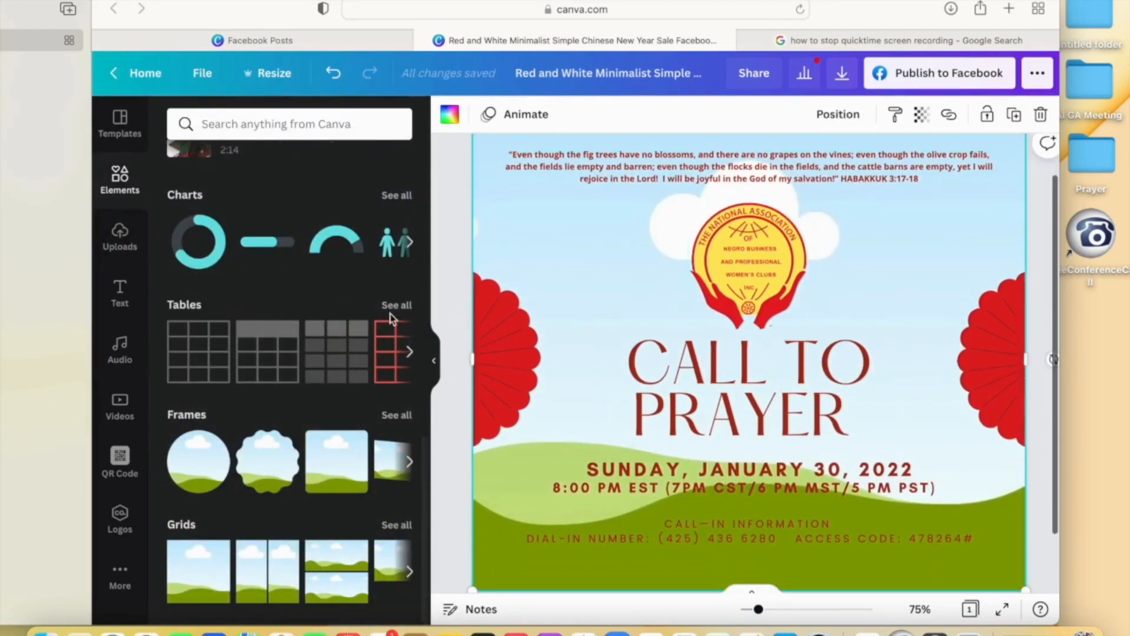
# - Drag the praying-hands silhouette upload across the page and adjust its layer order
pyautogui.click(120, 235)
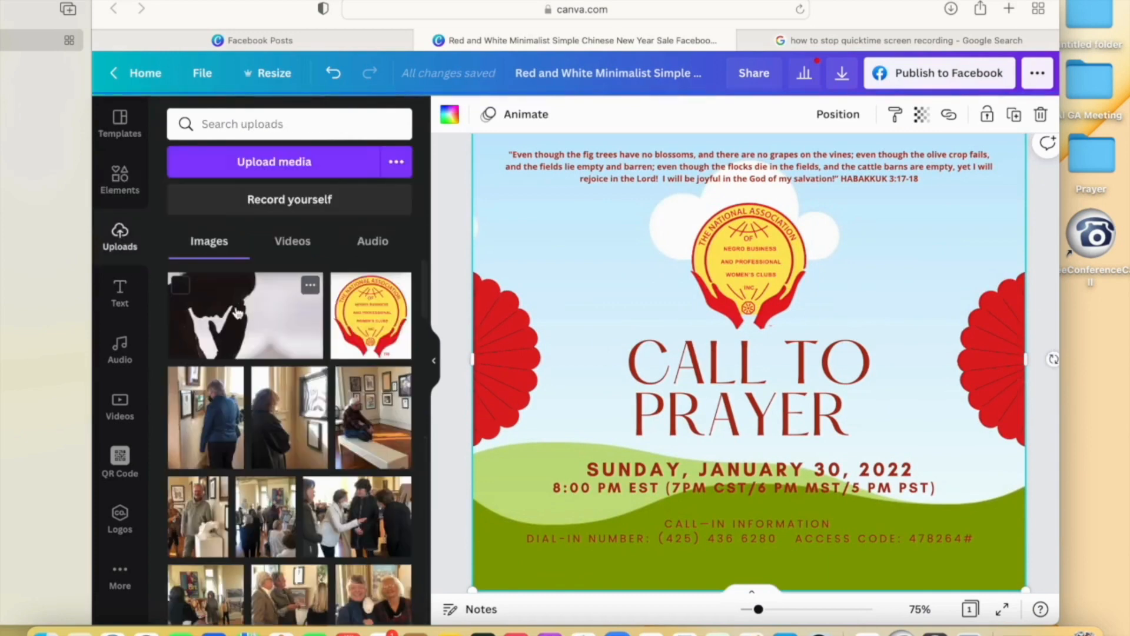
pyautogui.moveTo(238, 312); pyautogui.dragTo(550, 223)
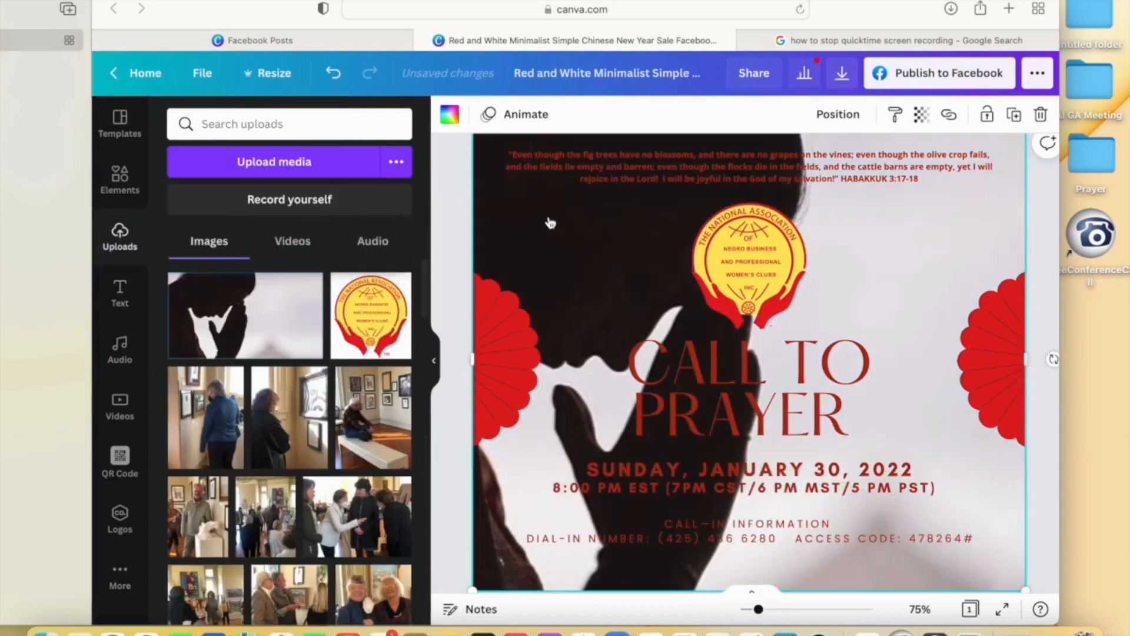
pyautogui.press('super+bracketleft')
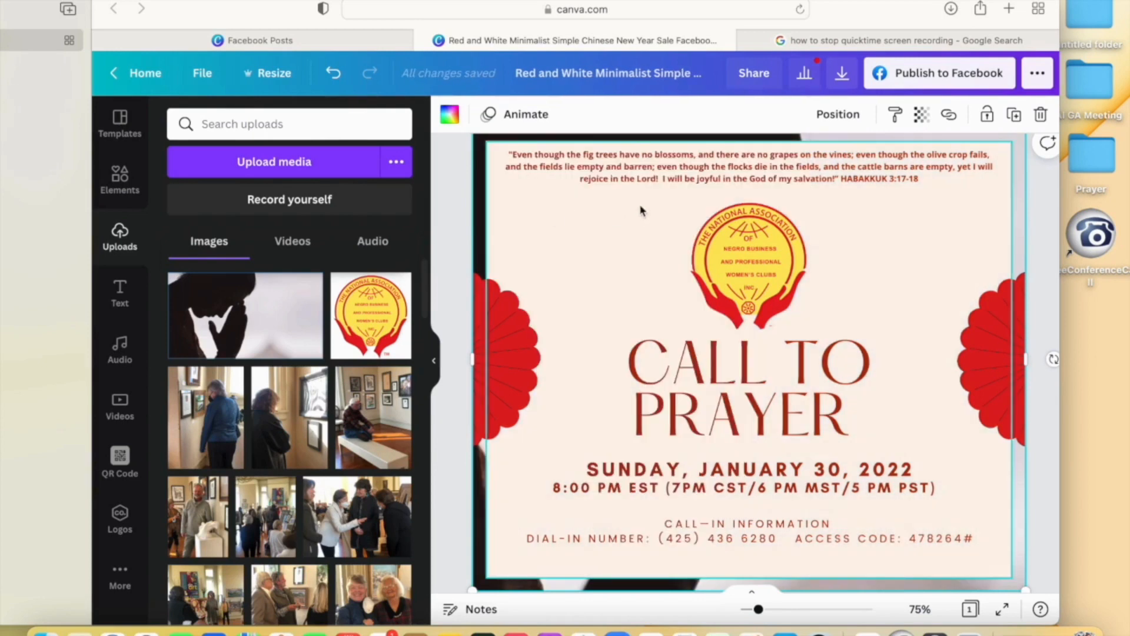
pyautogui.press('super+bracketleft')
pyautogui.click(839, 114)
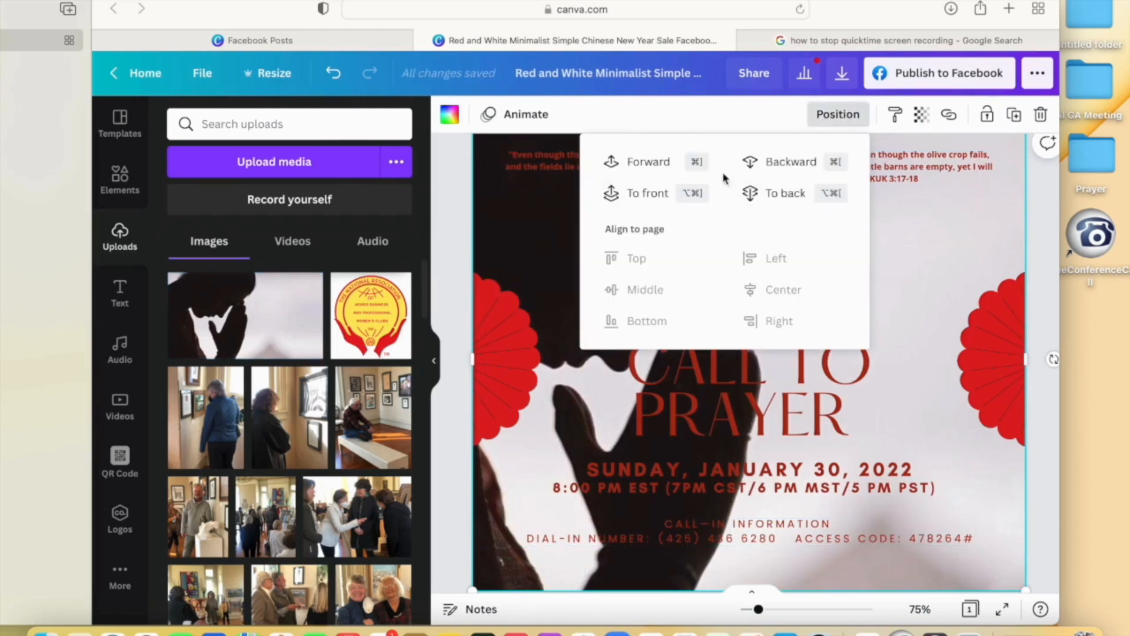
# - Send the photo back one layer, set transparency to about 34, and raise contrast to 84
pyautogui.click(792, 168)
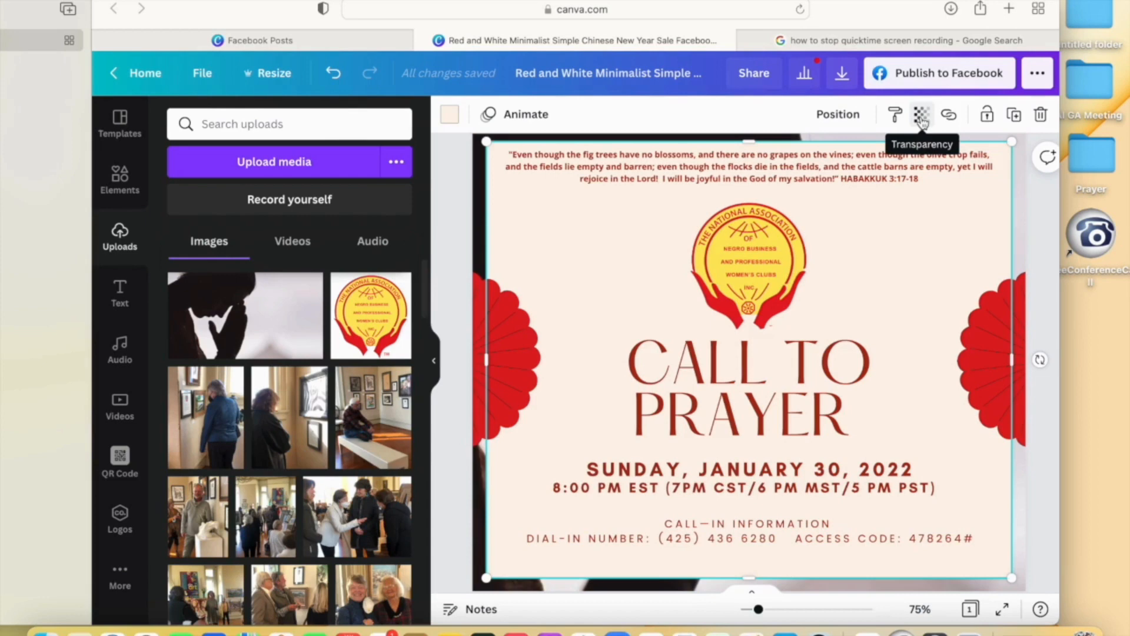
pyautogui.click(922, 117)
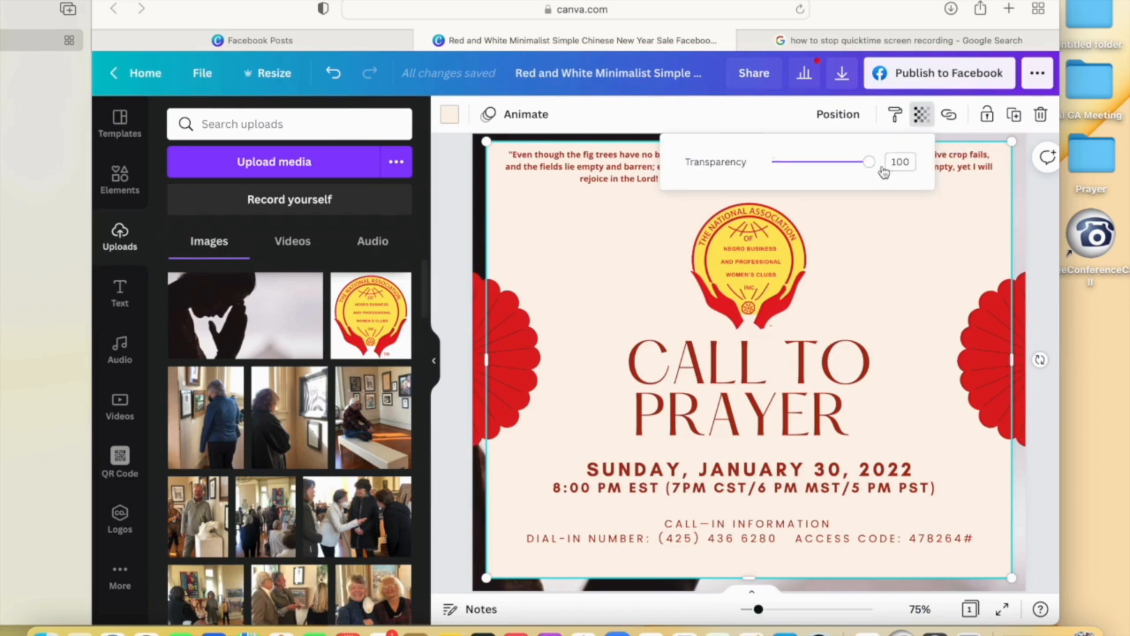
pyautogui.moveTo(870, 163); pyautogui.dragTo(833, 167)
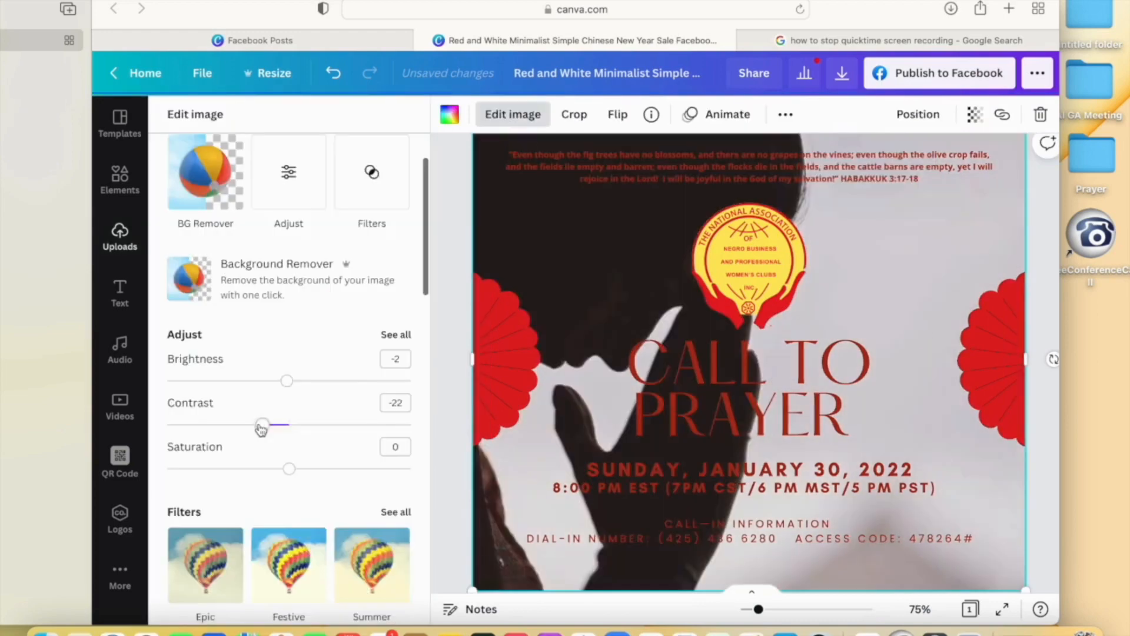
pyautogui.moveTo(259, 425); pyautogui.dragTo(394, 419)
pyautogui.click(395, 403)
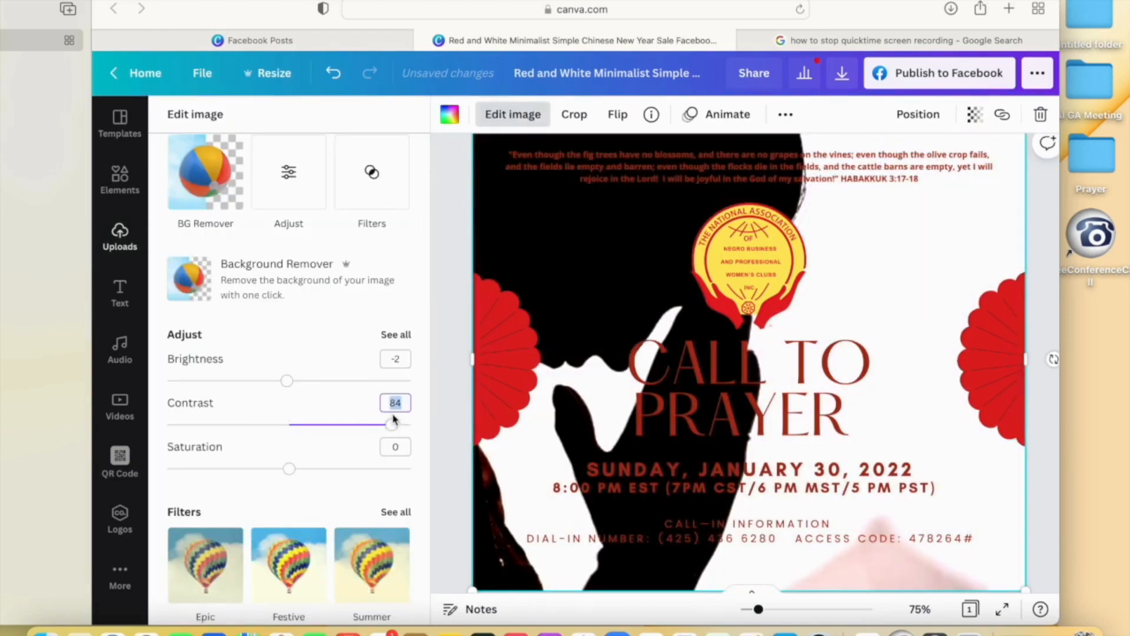
# - Apply the Greyscale filter, then the Street filter, to the background photo
pyautogui.scroll(-3, 289, 518)
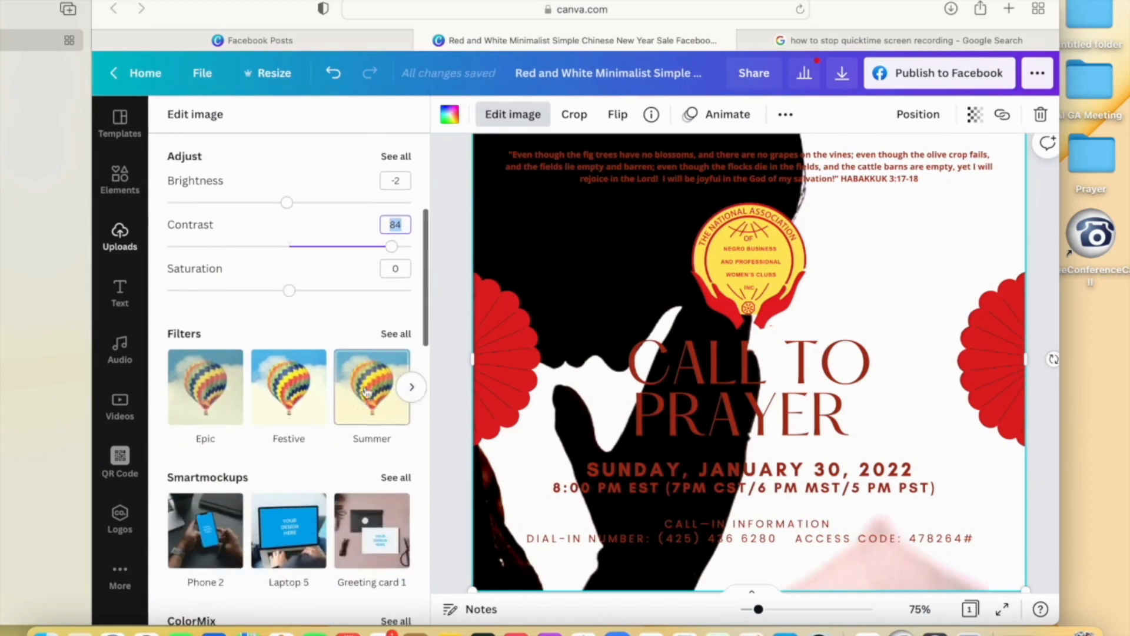
pyautogui.click(395, 333)
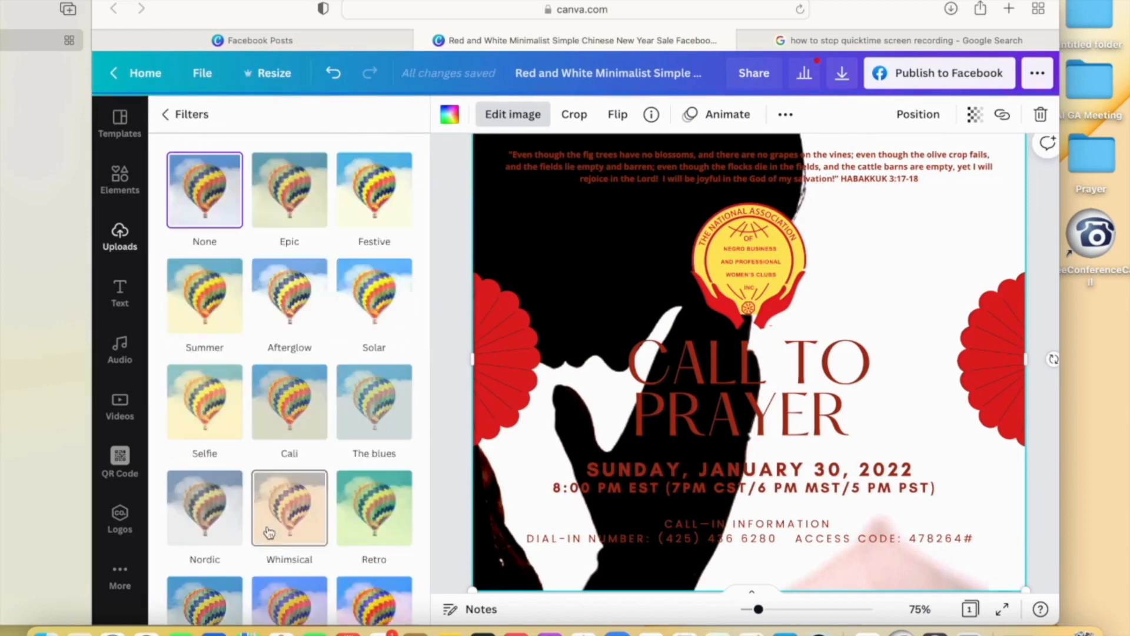
pyautogui.scroll(-5, 270, 530)
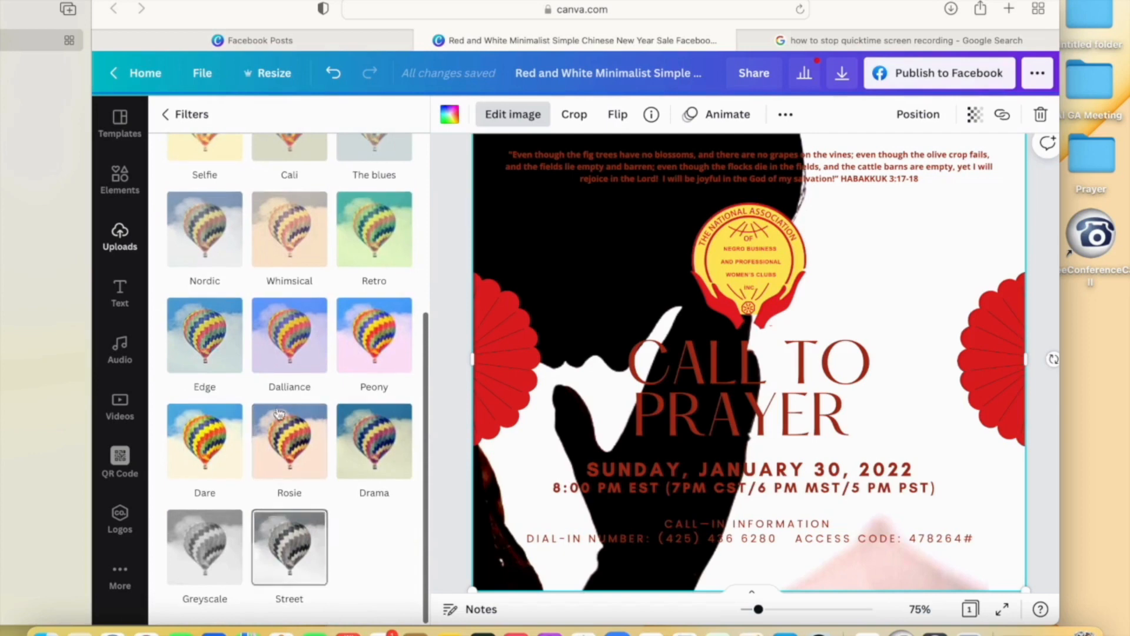
pyautogui.scroll(3, 277, 401)
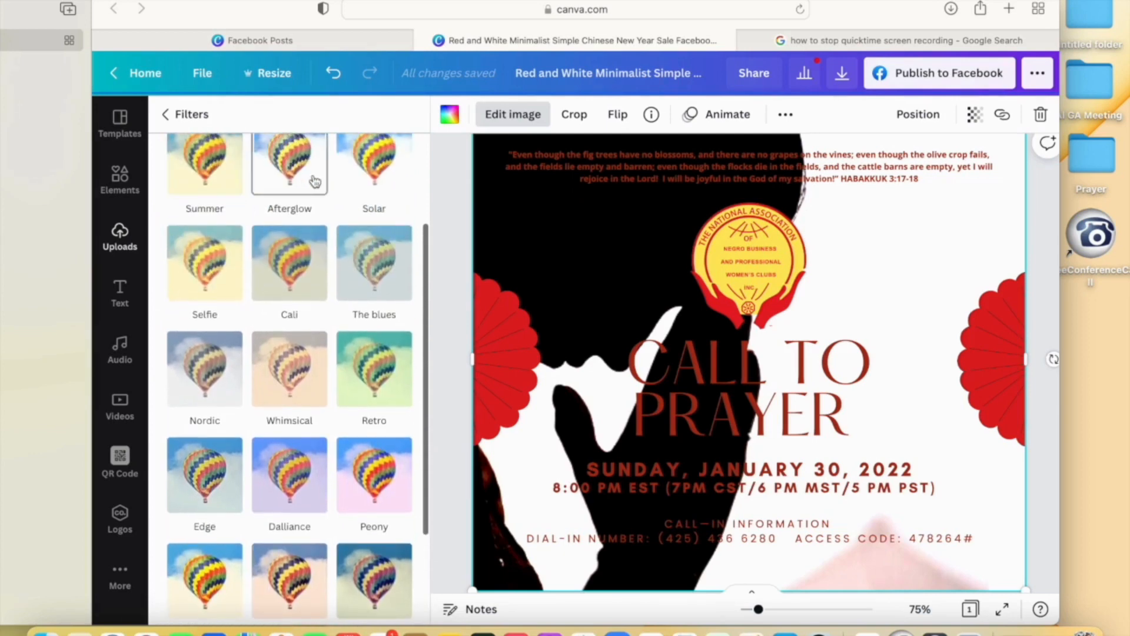
pyautogui.scroll(-3, 197, 344)
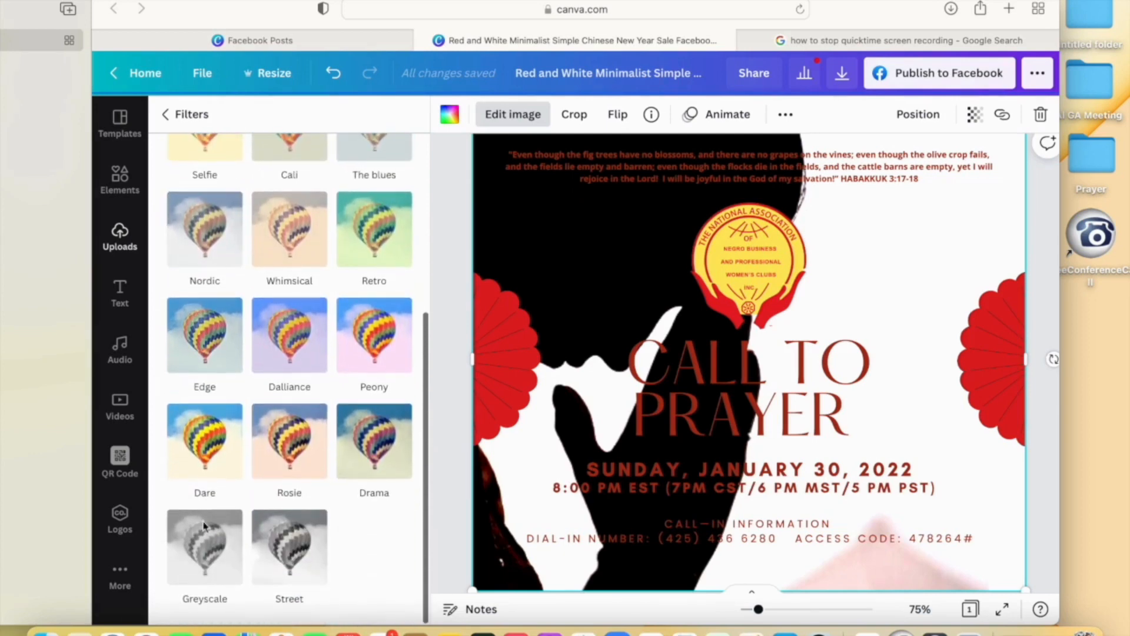
pyautogui.click(206, 552)
pyautogui.click(281, 551)
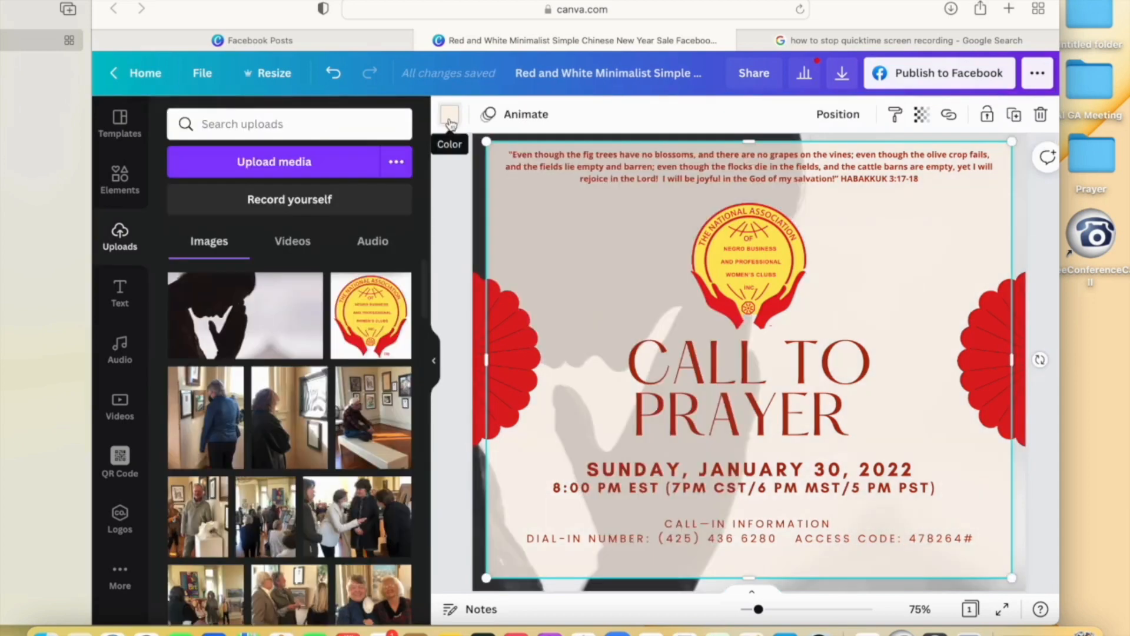
# - Try white, orange and red on the beige overlay, settling on yellow
pyautogui.click(451, 123)
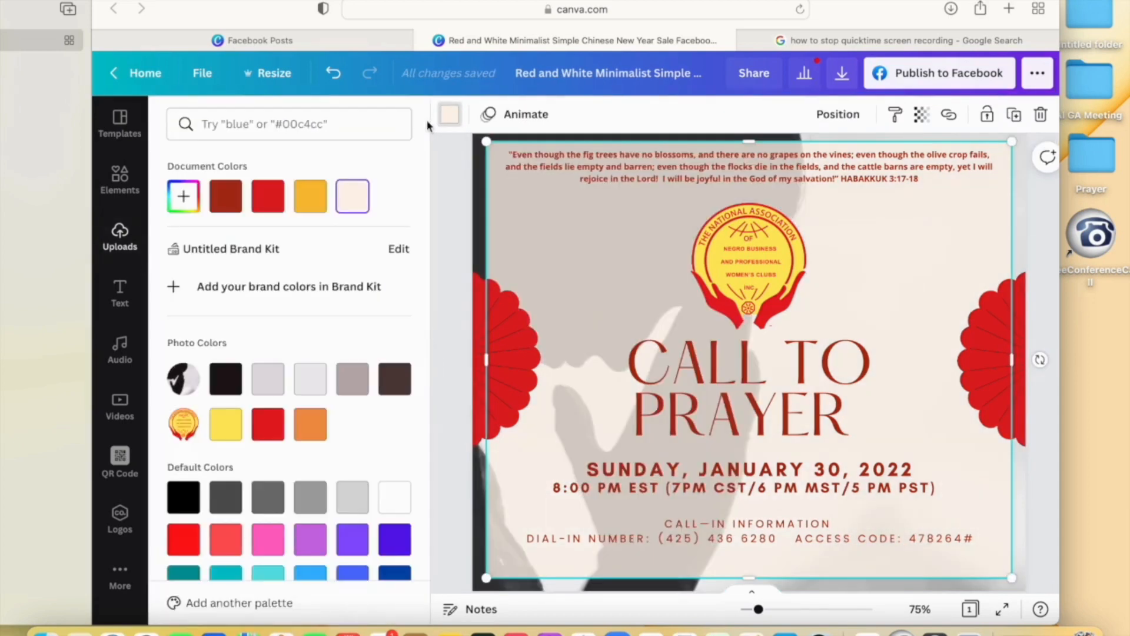
pyautogui.click(397, 507)
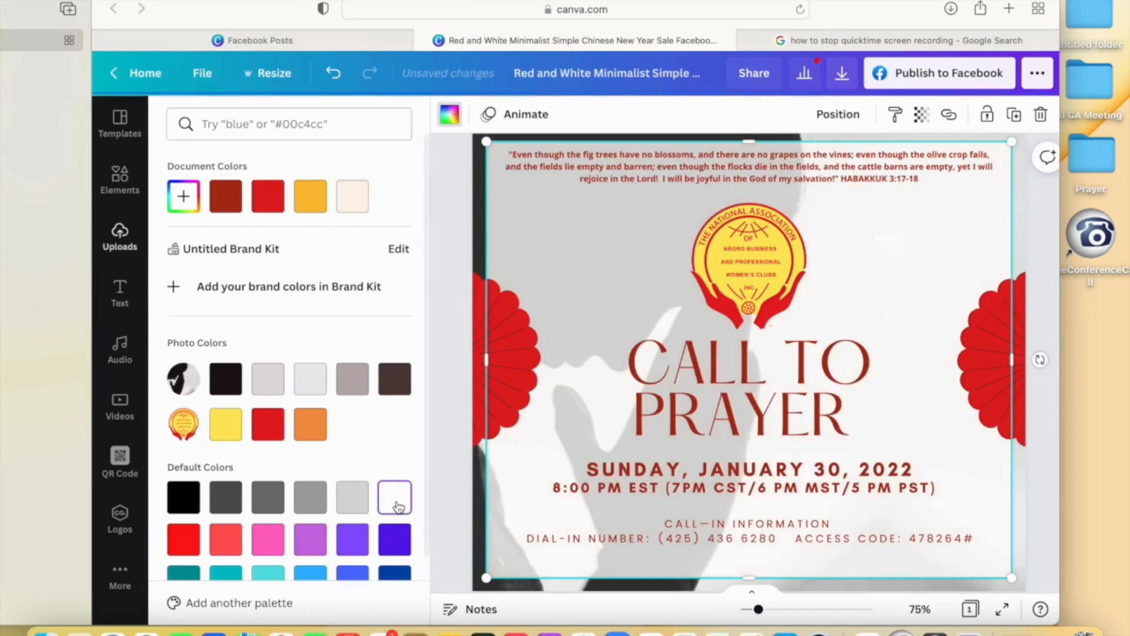
pyautogui.click(319, 198)
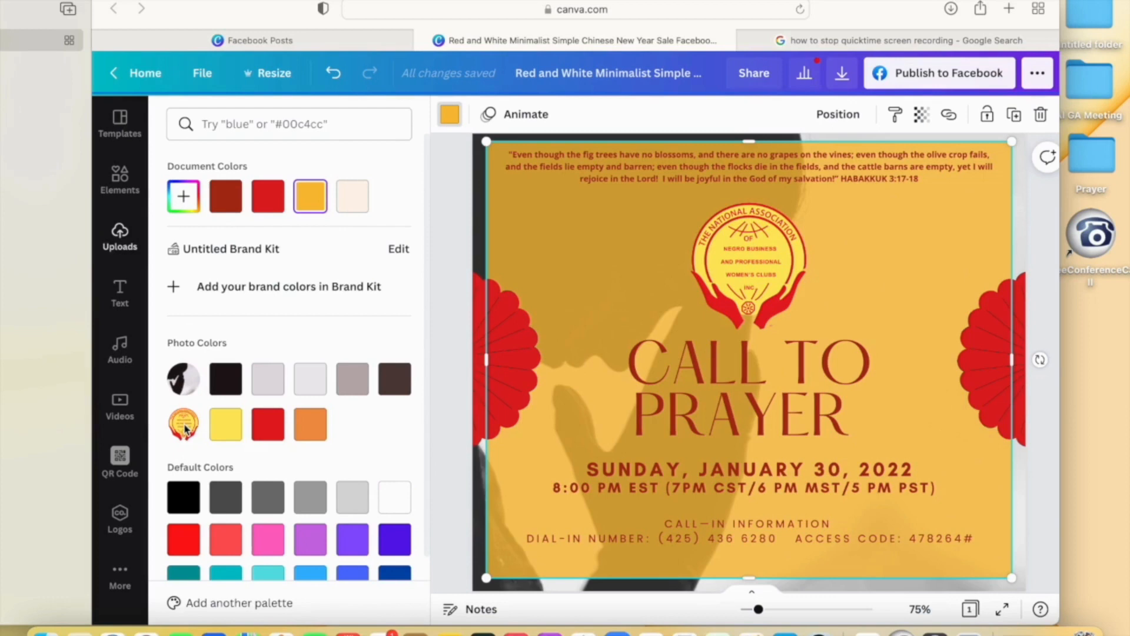
pyautogui.click(268, 425)
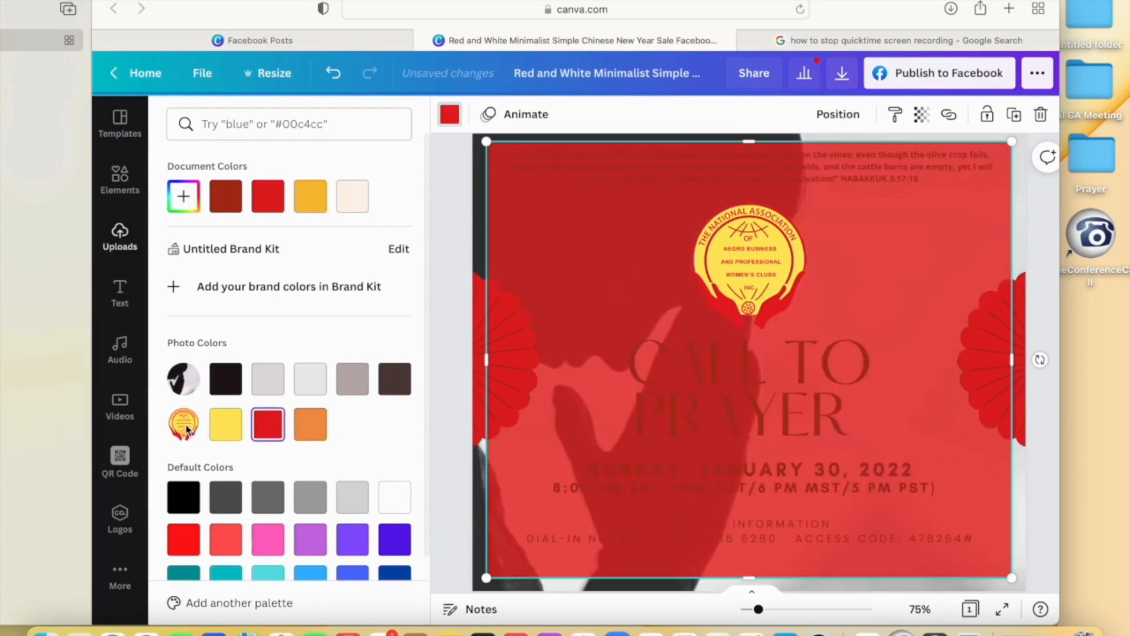
pyautogui.click(225, 425)
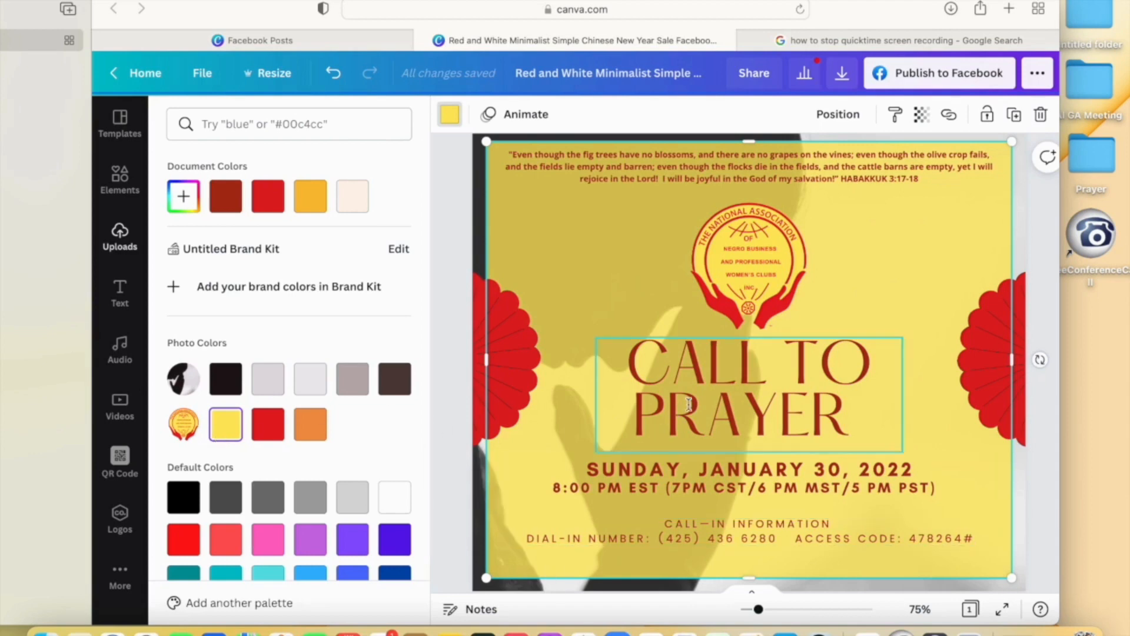
# - Open the CALL TO PRAYER title's colour choices and search Elements for 'prayer'
pyautogui.click(598, 421)
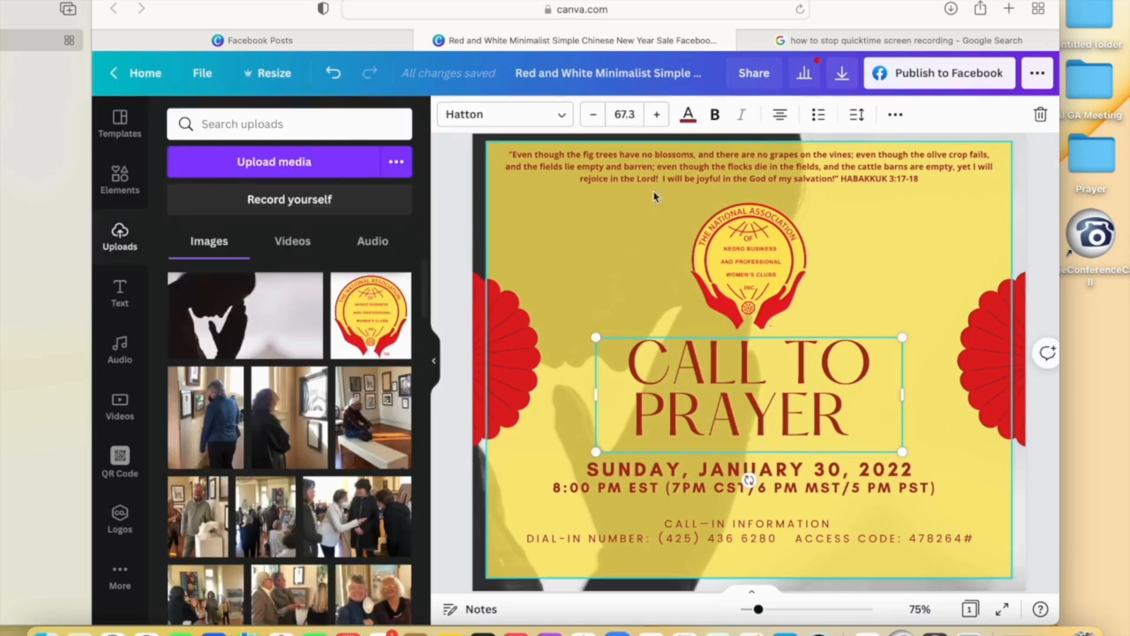
pyautogui.click(688, 114)
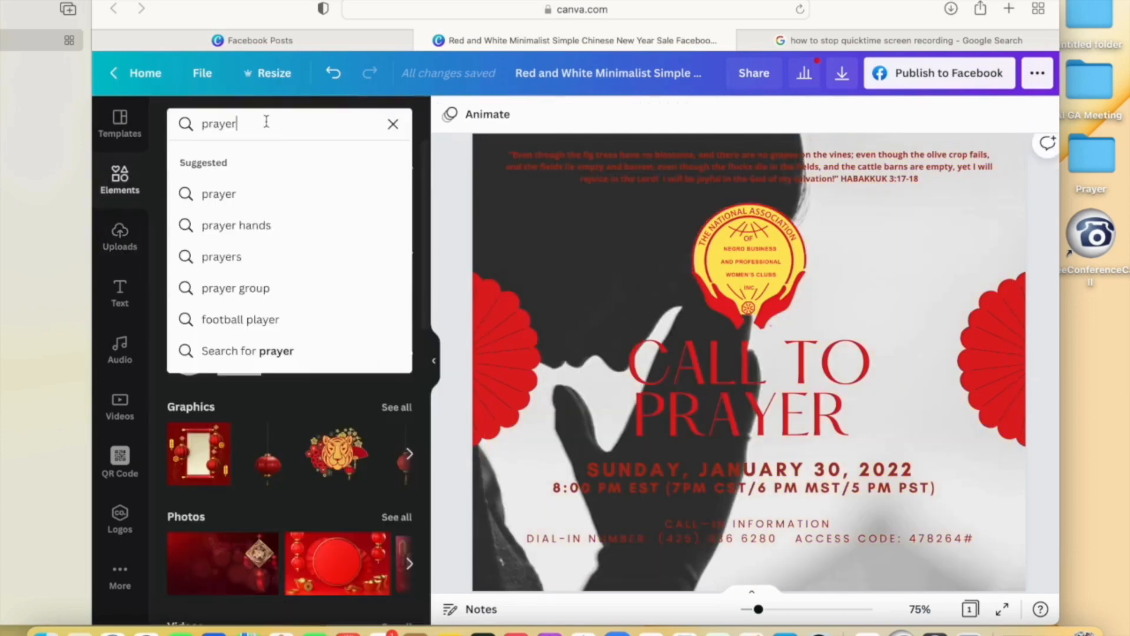
pyautogui.press('Return')
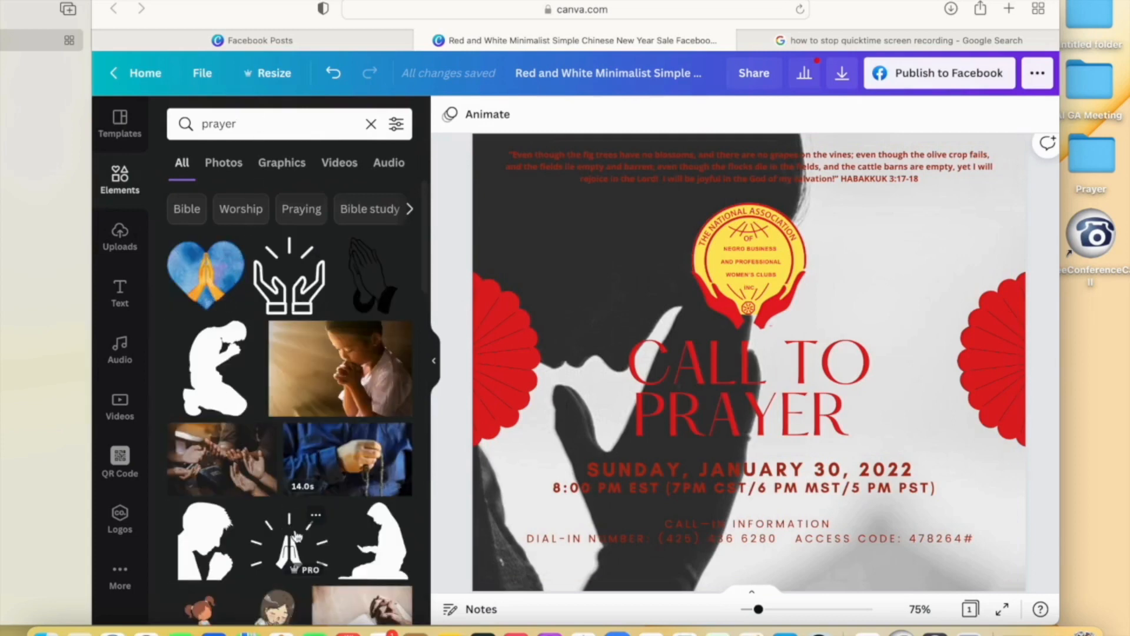
# - Filter prayer results to Photos, set the praying-child photo as background, and add the red-hat woman photo
pyautogui.scroll(-3, 297, 536)
pyautogui.scroll(3, 298, 535)
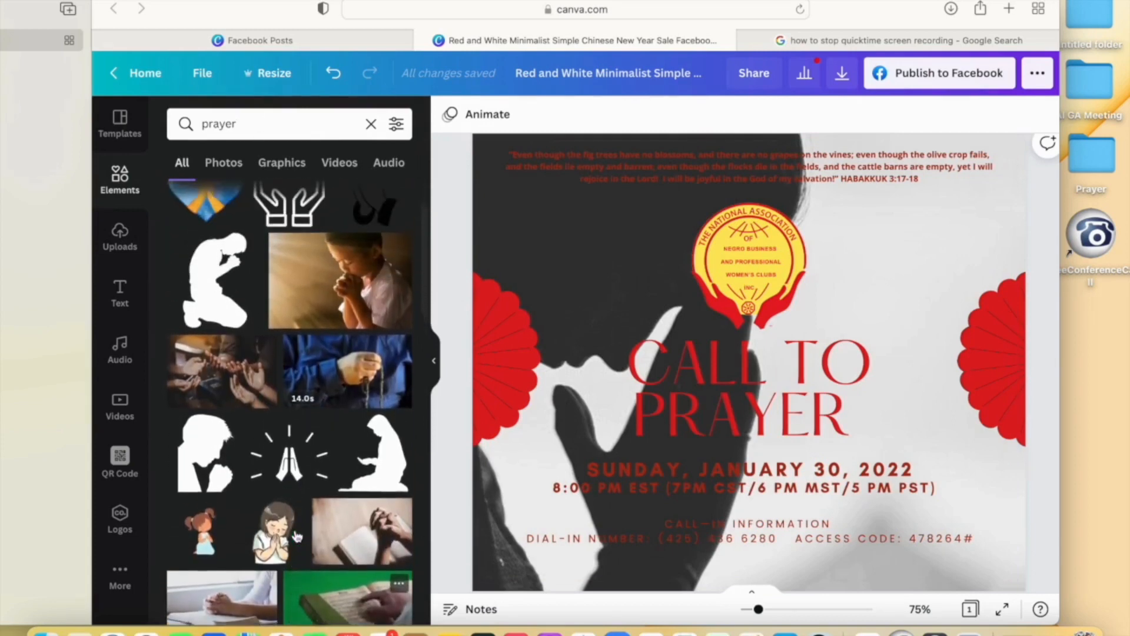
pyautogui.click(221, 169)
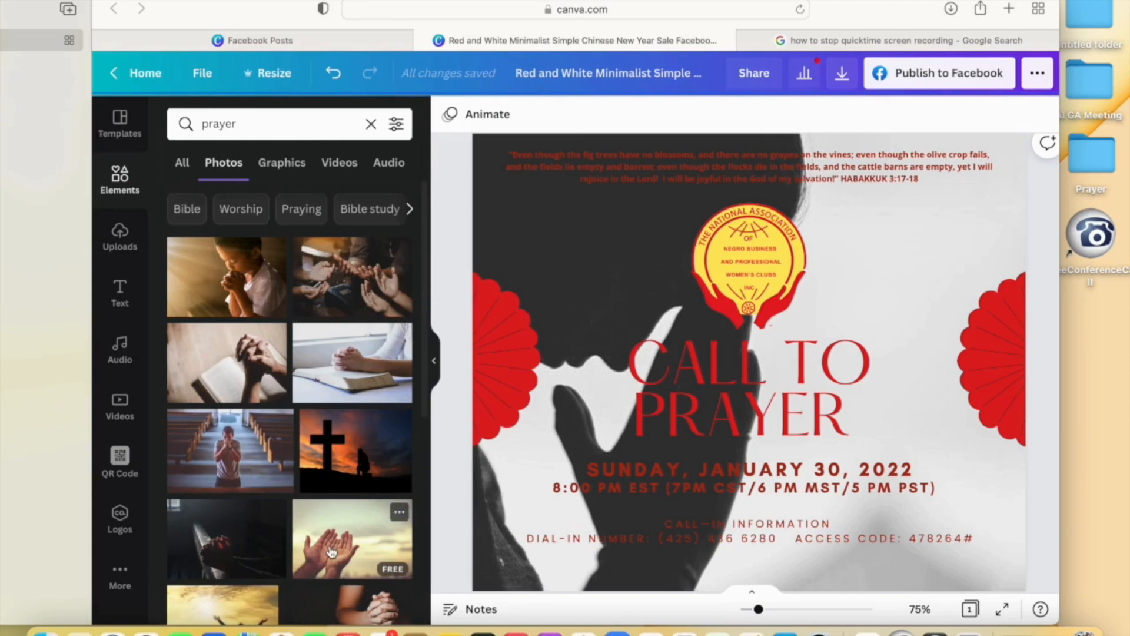
pyautogui.click(234, 277)
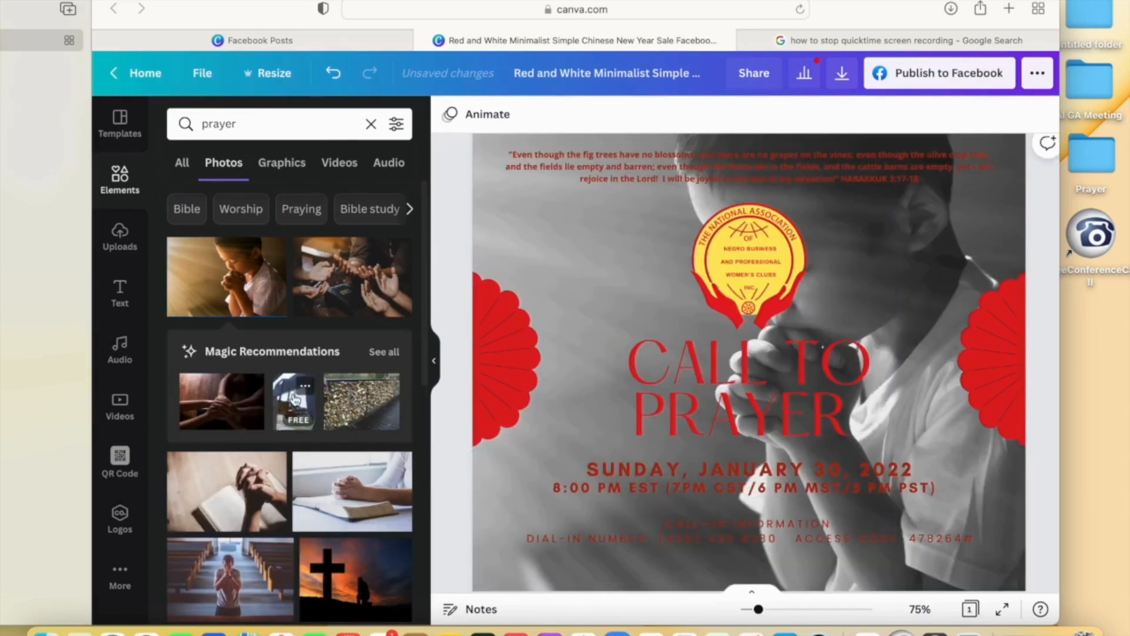
pyautogui.moveTo(302, 384); pyautogui.dragTo(537, 238)
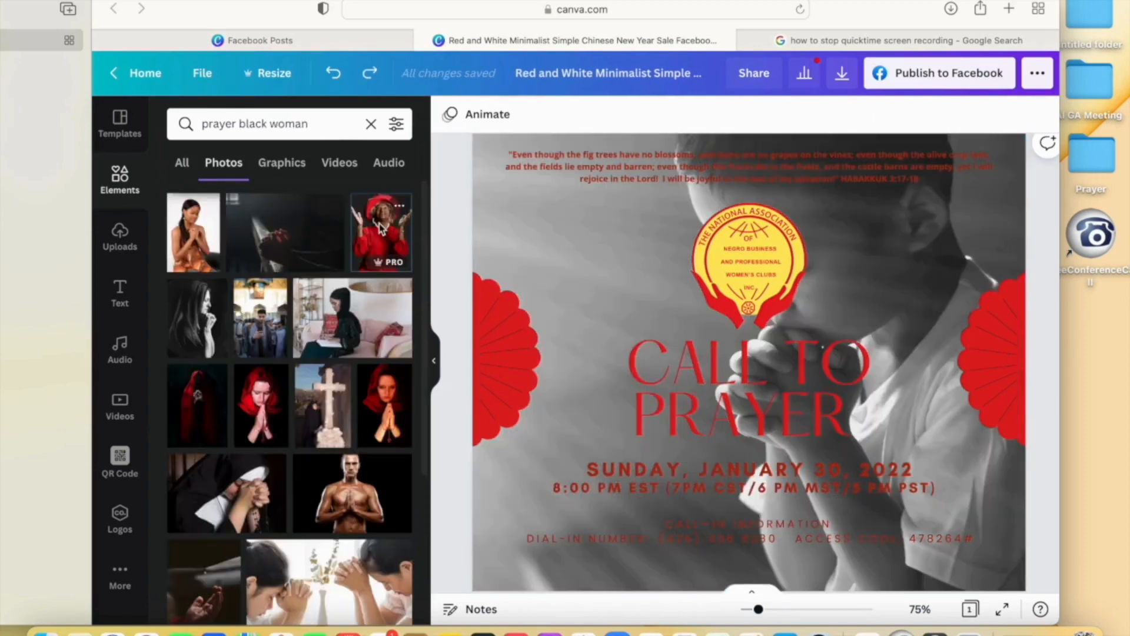
pyautogui.moveTo(379, 223); pyautogui.dragTo(482, 314)
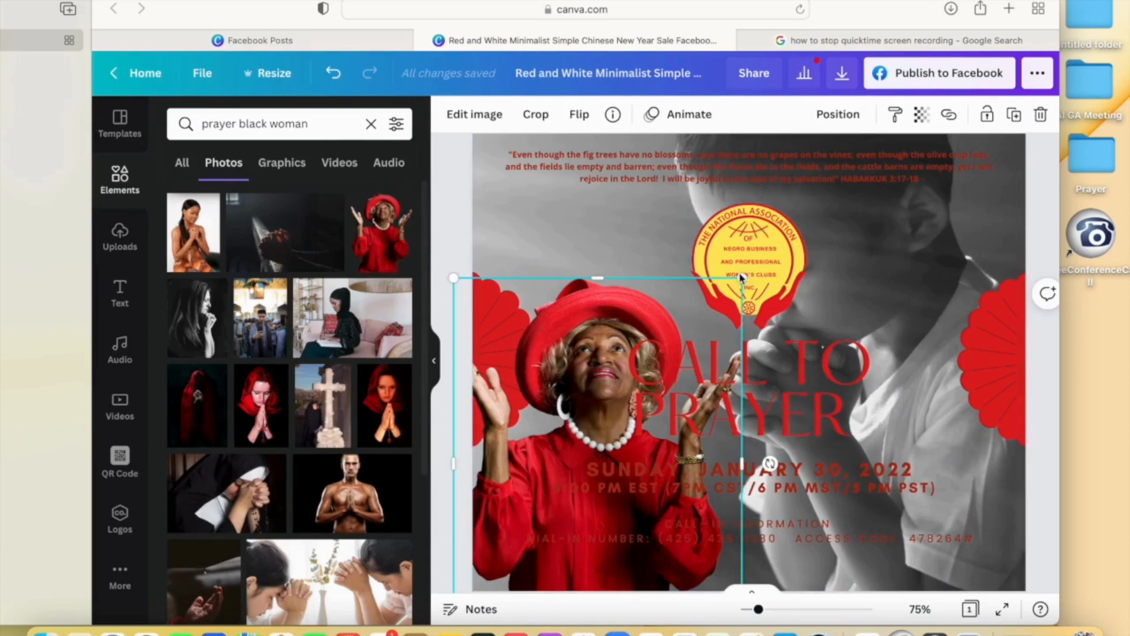
# - Resize the red-hat woman photo and move it to the lower right
pyautogui.click(437, 212)
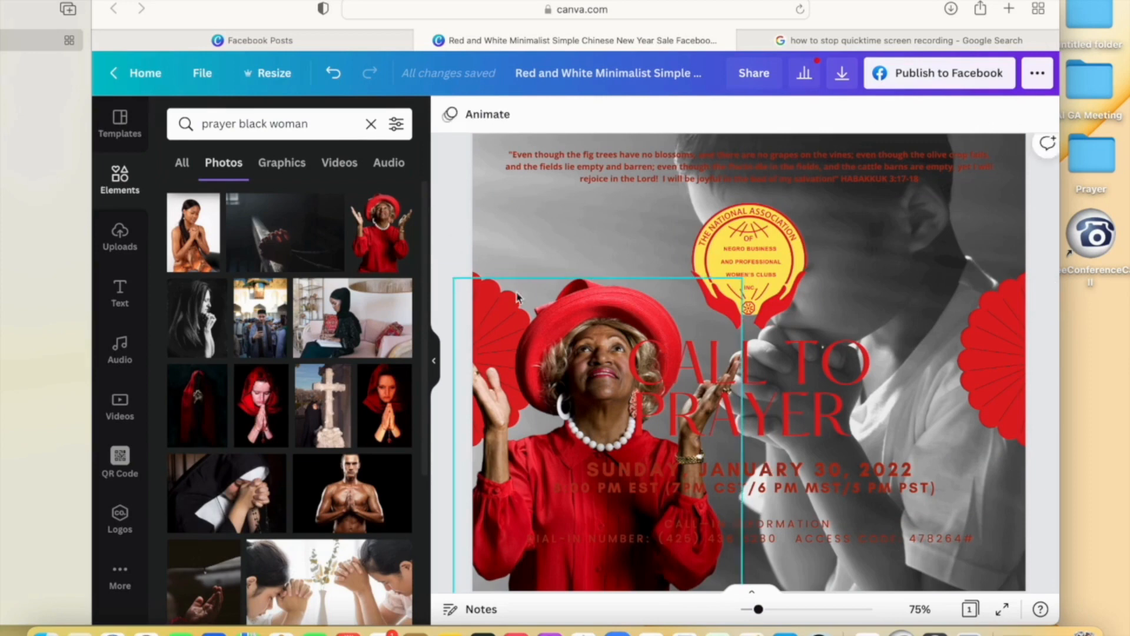
pyautogui.click(585, 336)
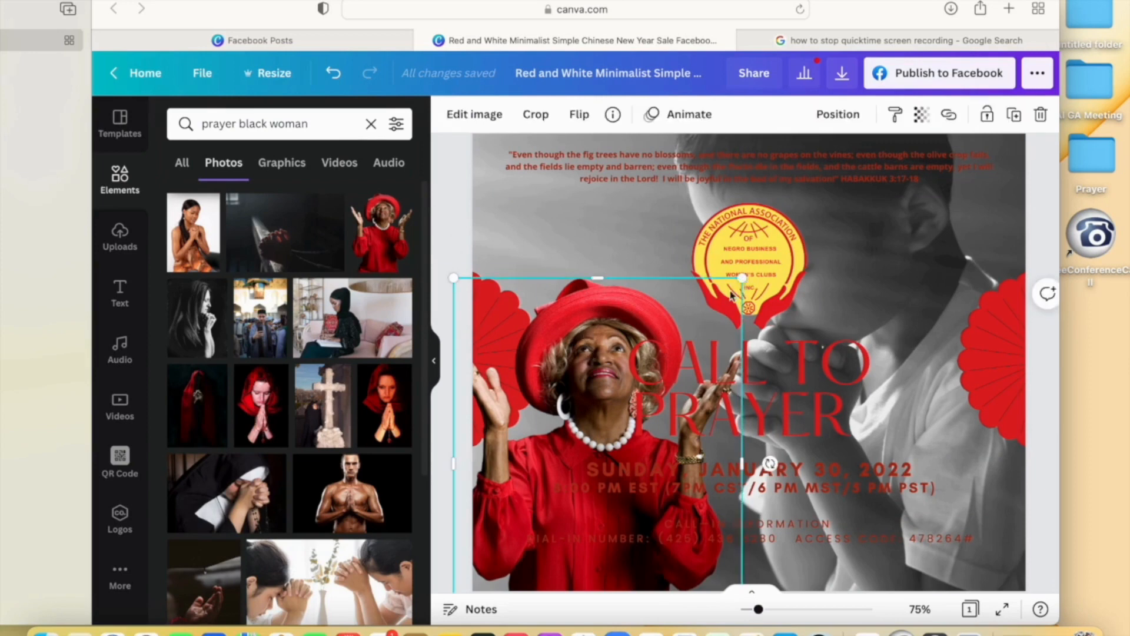
pyautogui.moveTo(742, 278); pyautogui.dragTo(621, 395)
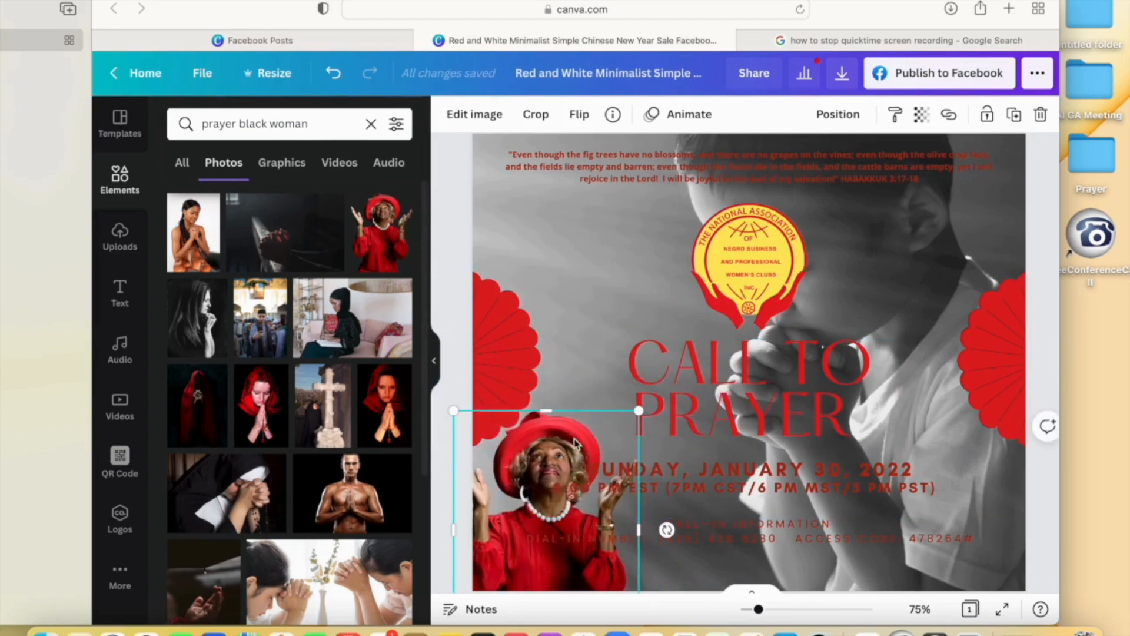
pyautogui.moveTo(553, 435); pyautogui.dragTo(965, 372)
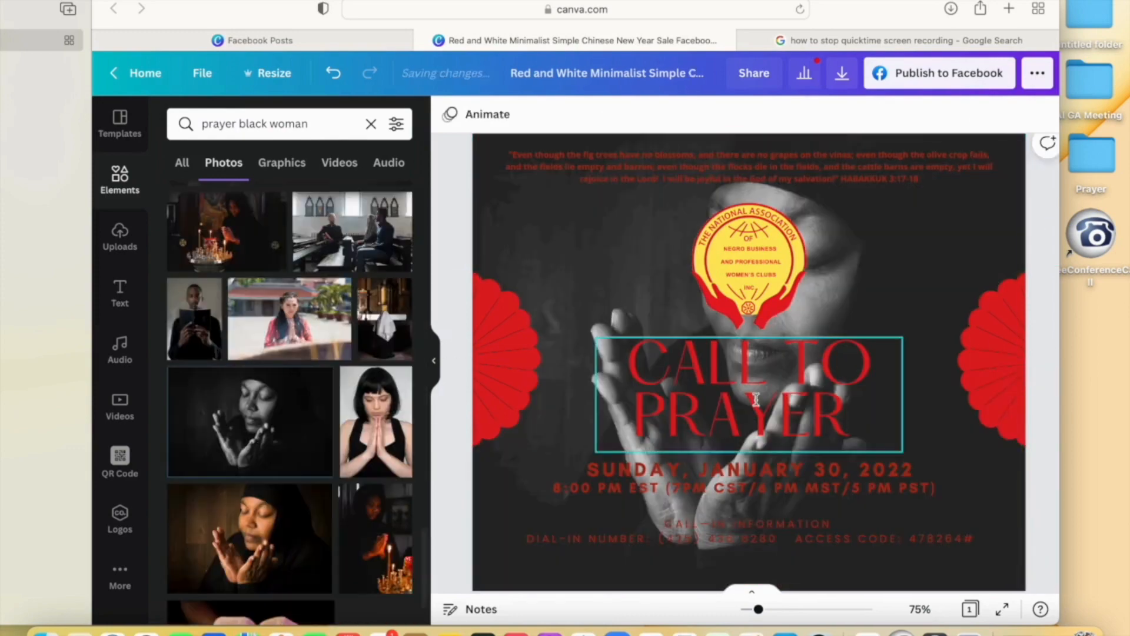
# - Move the logo left and shrink the CALL TO PRAYER title, placing it below the logo at upper left
pyautogui.moveTo(748, 277); pyautogui.dragTo(617, 400)
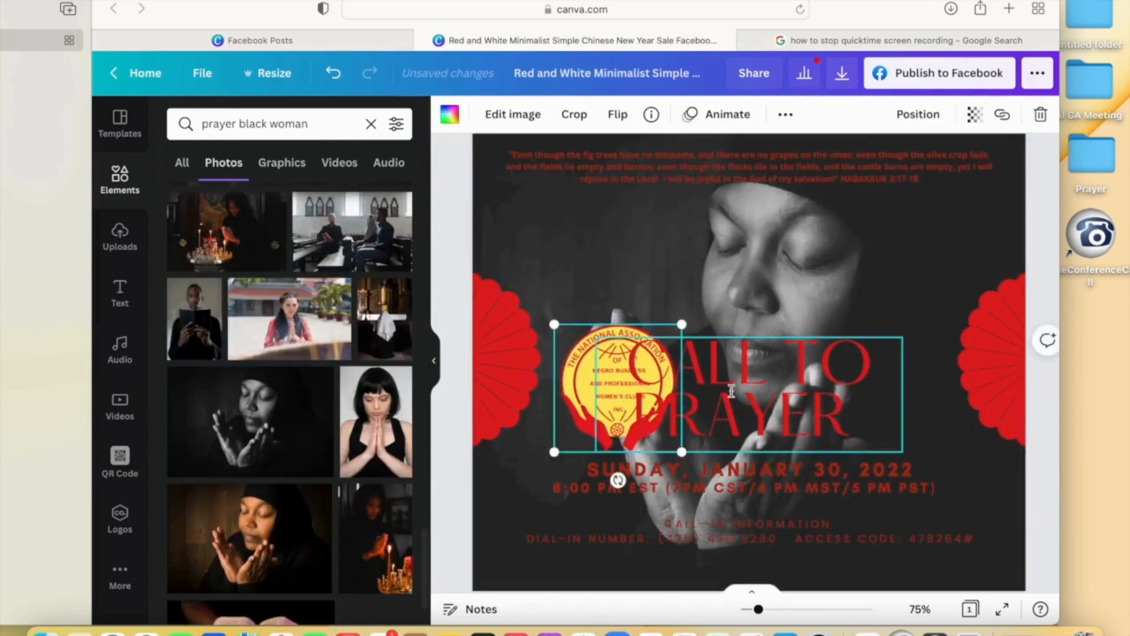
pyautogui.click(747, 388)
pyautogui.moveTo(596, 452); pyautogui.dragTo(682, 420)
pyautogui.click(755, 406)
pyautogui.moveTo(753, 426); pyautogui.dragTo(580, 302)
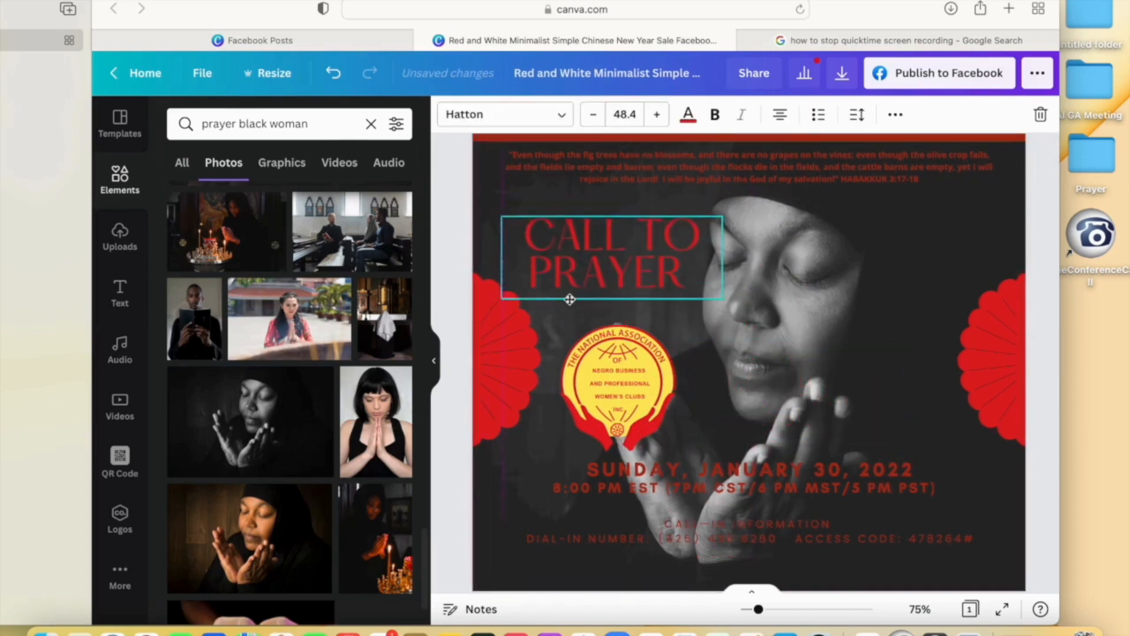
pyautogui.click(979, 383)
pyautogui.moveTo(606, 353); pyautogui.dragTo(559, 257)
pyautogui.click(650, 219)
pyautogui.moveTo(651, 219); pyautogui.dragTo(635, 324)
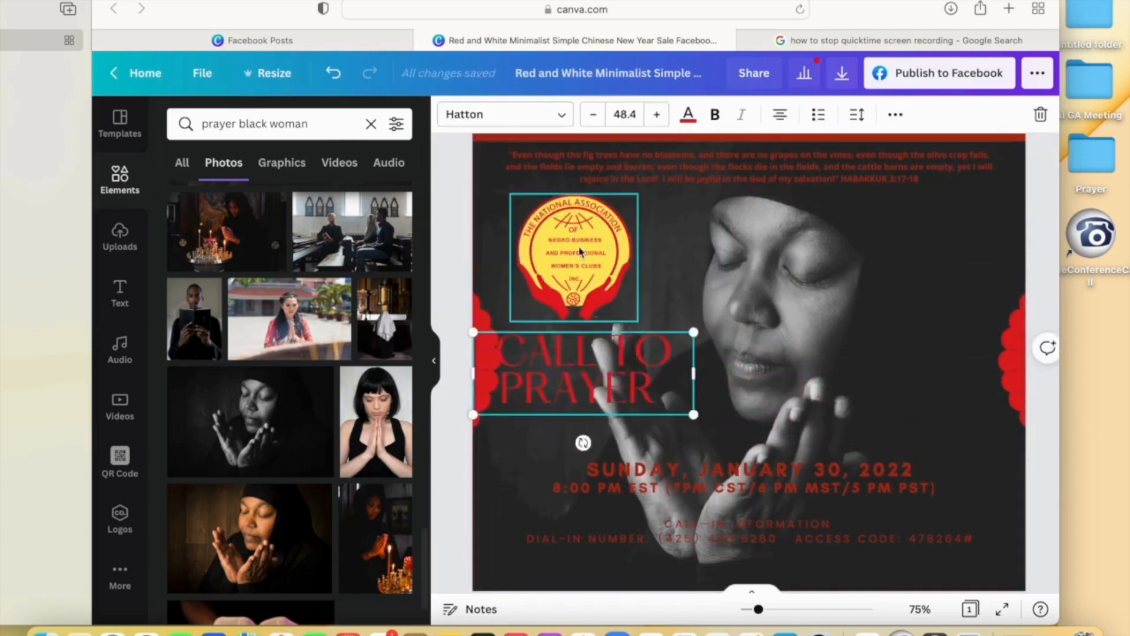
# - Move the left red fan lower and make the date text white
pyautogui.moveTo(491, 326); pyautogui.dragTo(491, 473)
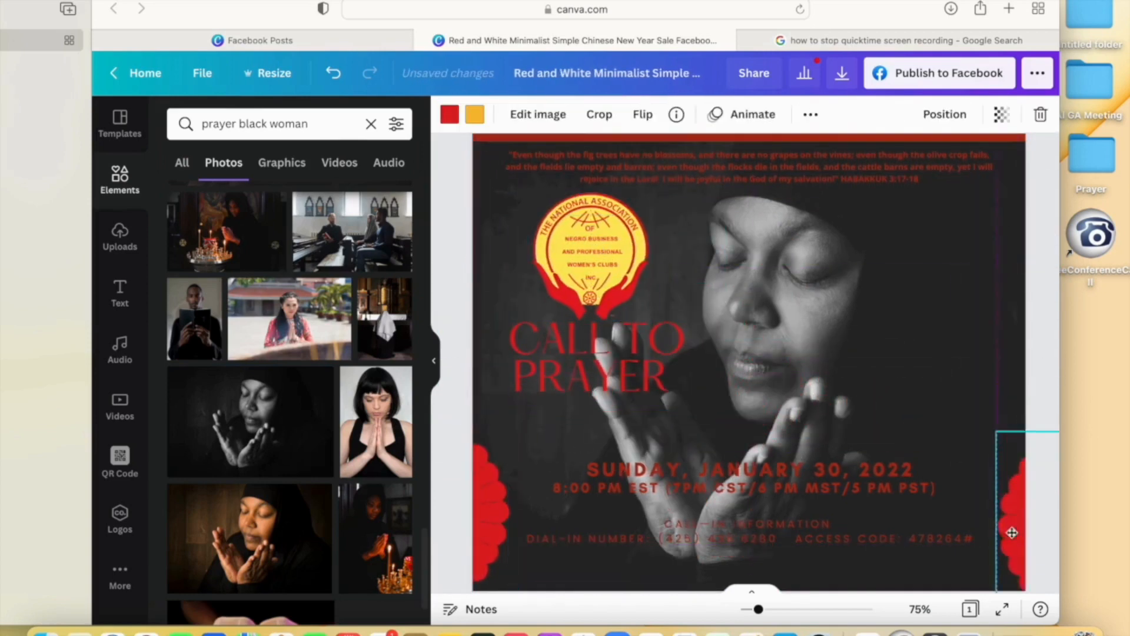
pyautogui.click(912, 480)
pyautogui.click(688, 113)
pyautogui.click(310, 197)
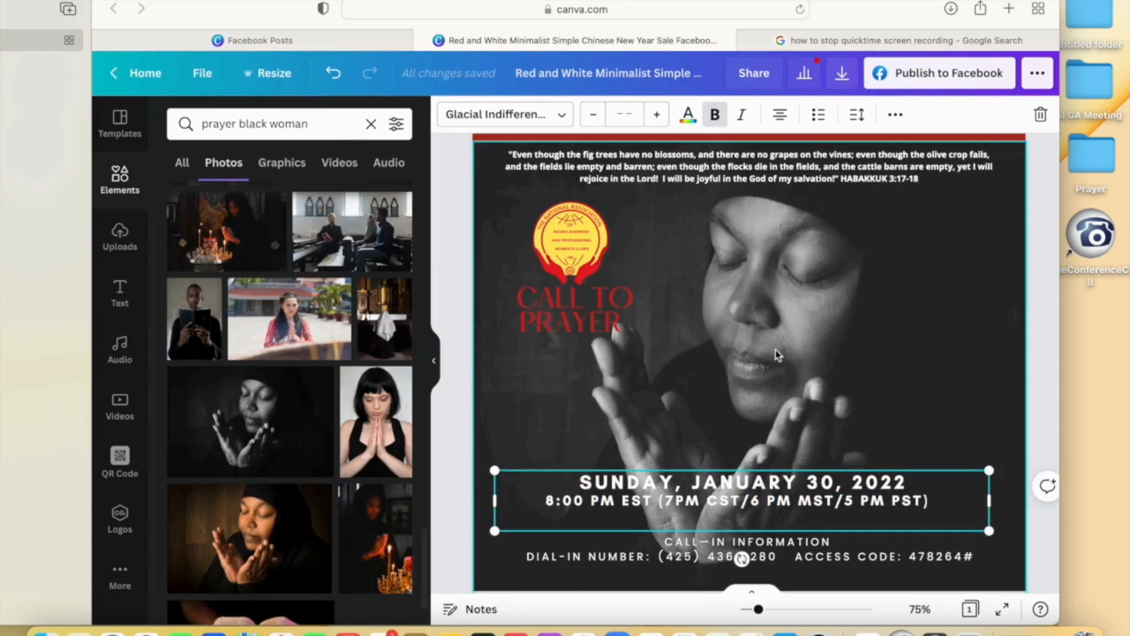
# - Crop the background photo, enlarging and shifting it so the woman's face and hands sit beside the title
pyautogui.doubleClick(776, 352)
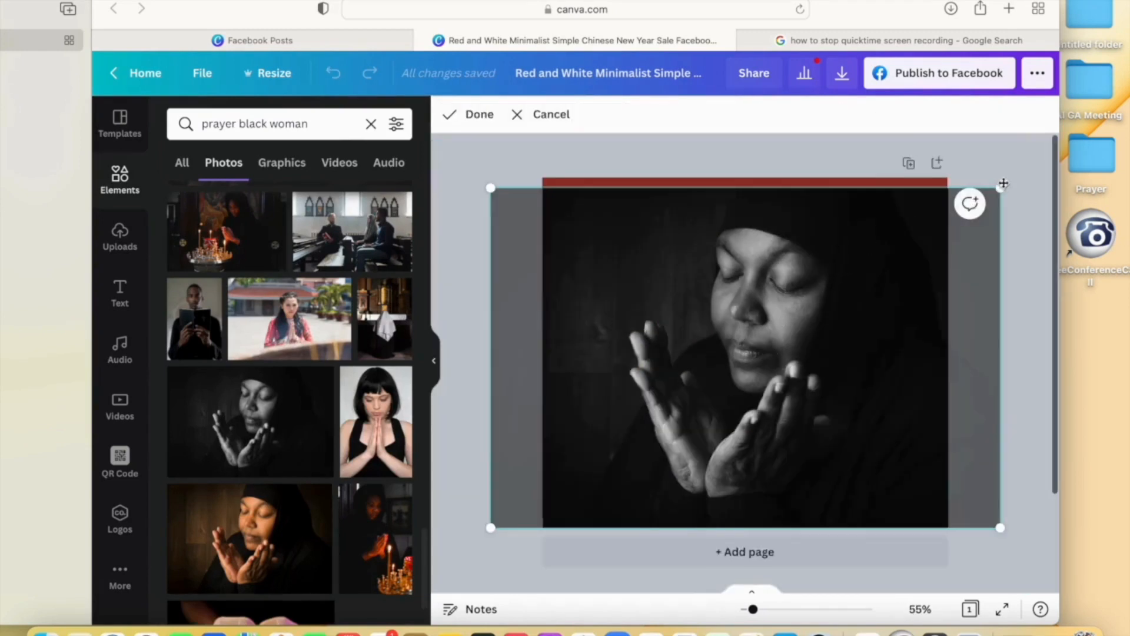
pyautogui.moveTo(1000, 187); pyautogui.dragTo(1054, 148)
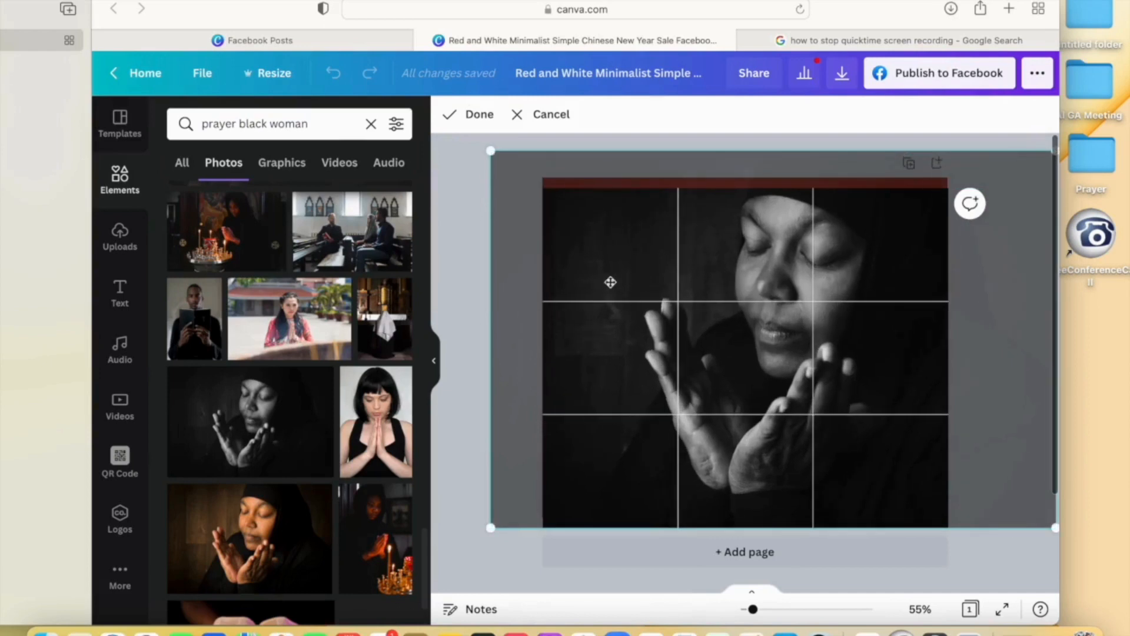
pyautogui.moveTo(611, 282); pyautogui.dragTo(623, 342)
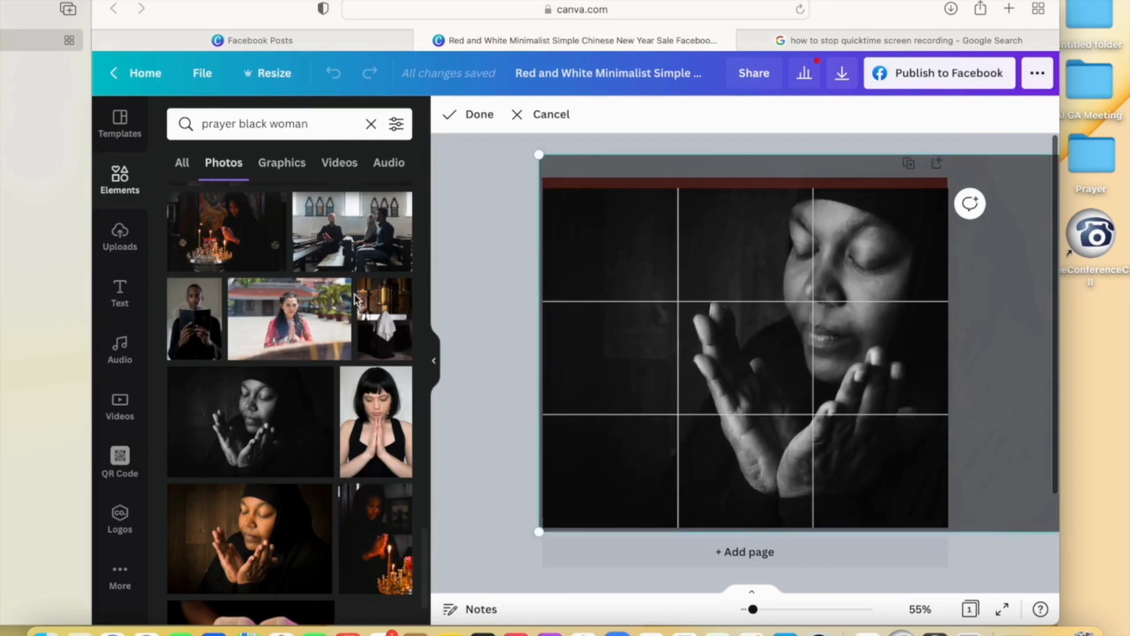
pyautogui.click(477, 116)
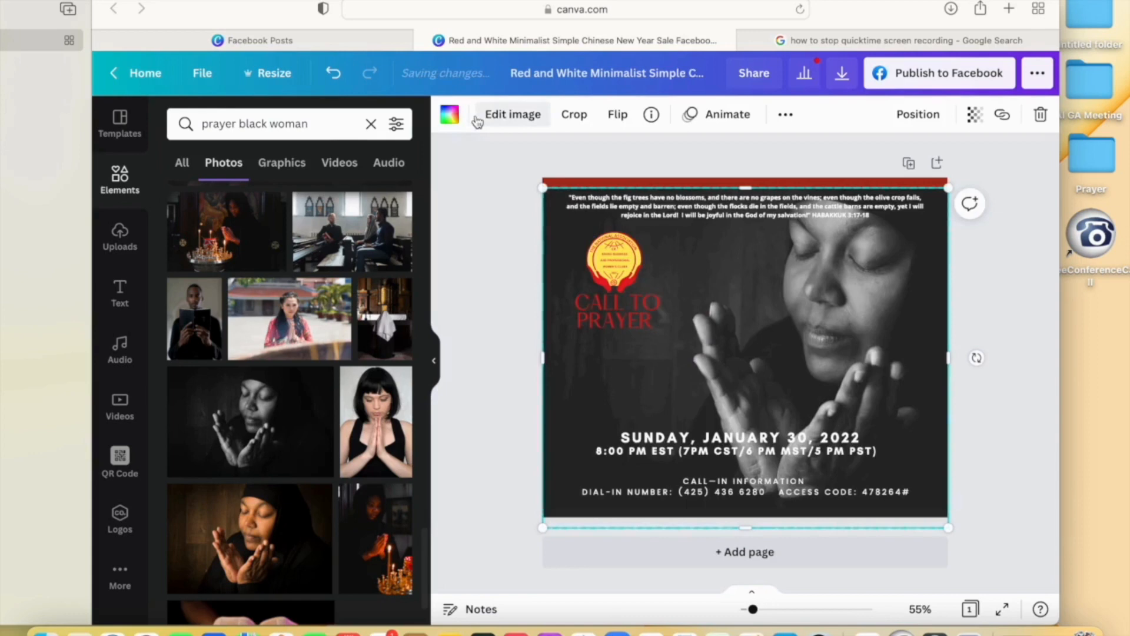
# - Move the date and time text to the top-right corner of the flyer
pyautogui.click(527, 306)
pyautogui.click(806, 282)
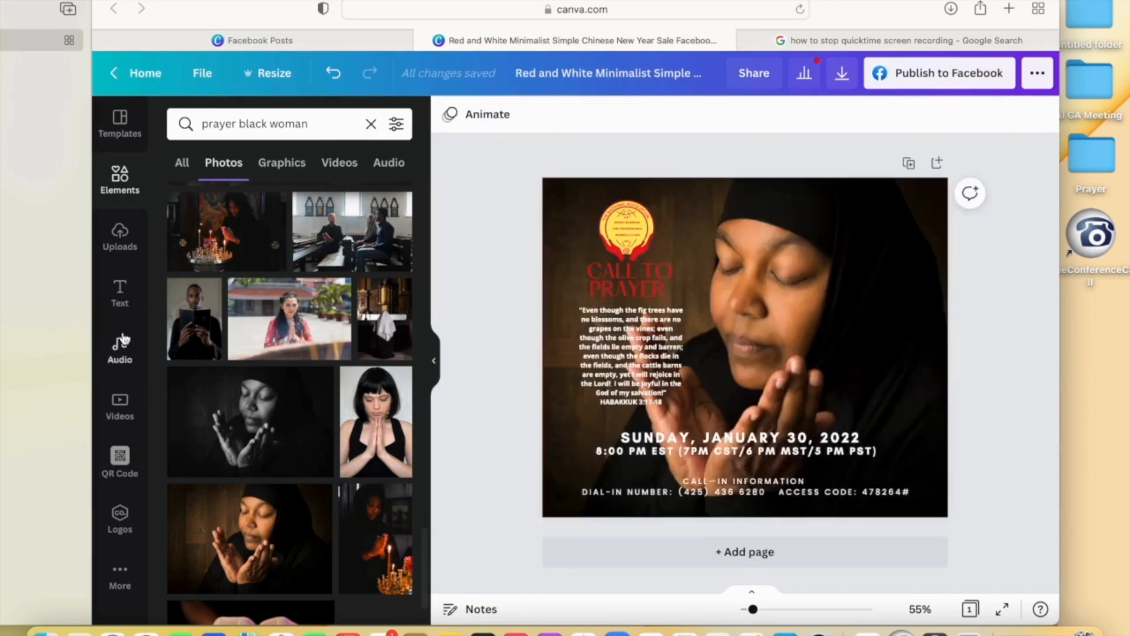
pyautogui.click(736, 440)
pyautogui.moveTo(736, 441); pyautogui.dragTo(866, 217)
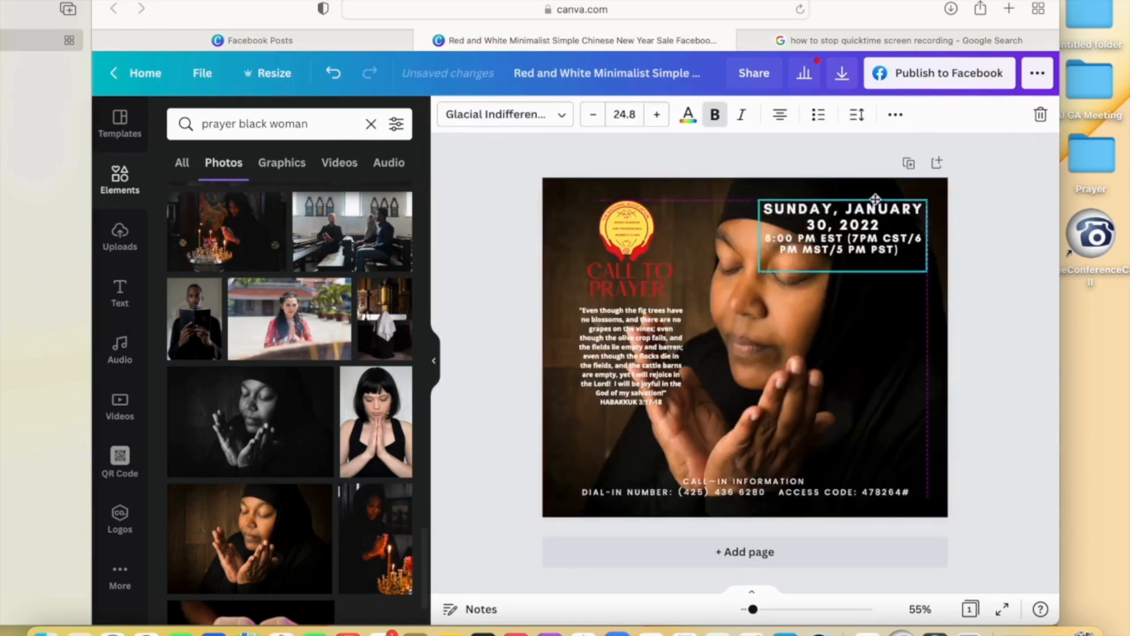
# - Add a square from Elements, stretch it into a wide bar behind the call-in text, and nudge the text onto it
pyautogui.click(119, 176)
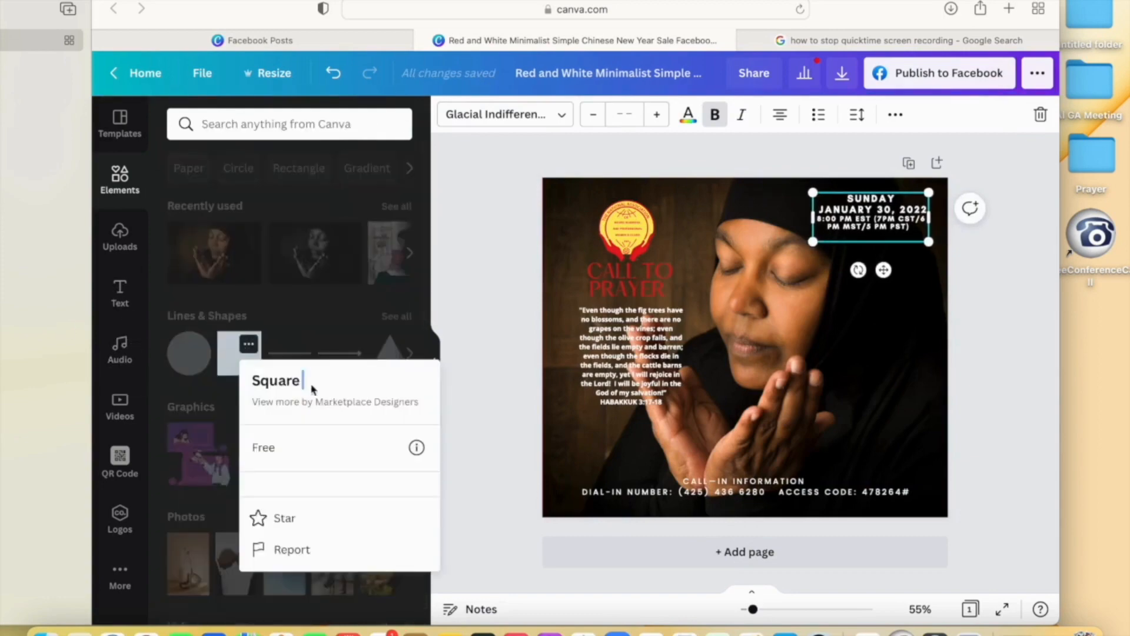
pyautogui.click(239, 353)
pyautogui.moveTo(800, 570); pyautogui.dragTo(743, 443)
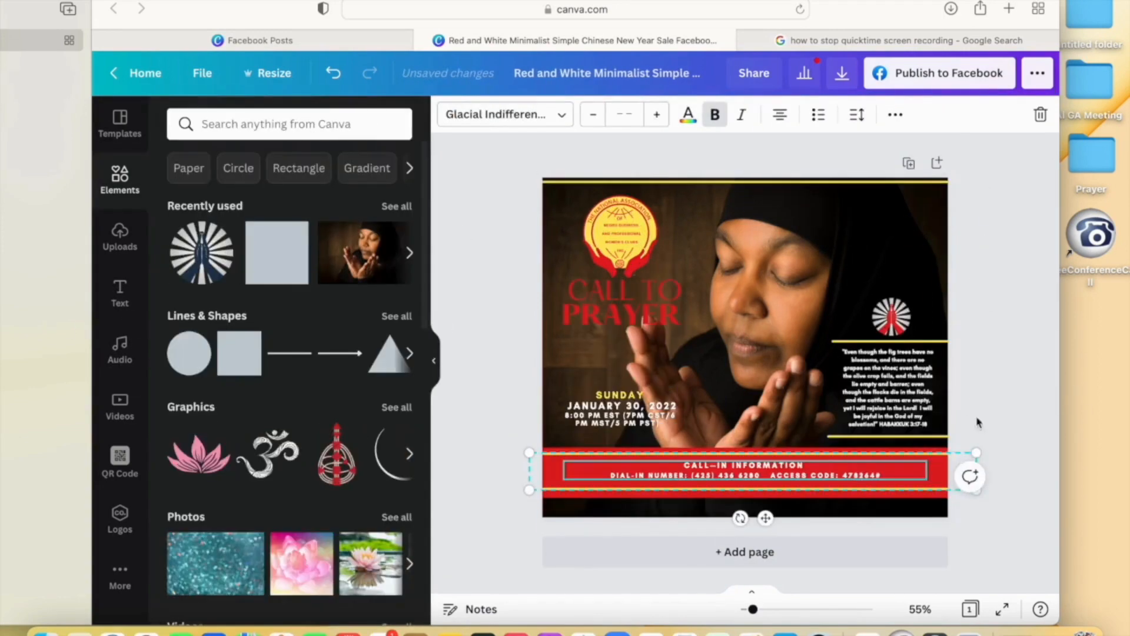
pyautogui.click(976, 422)
pyautogui.click(872, 475)
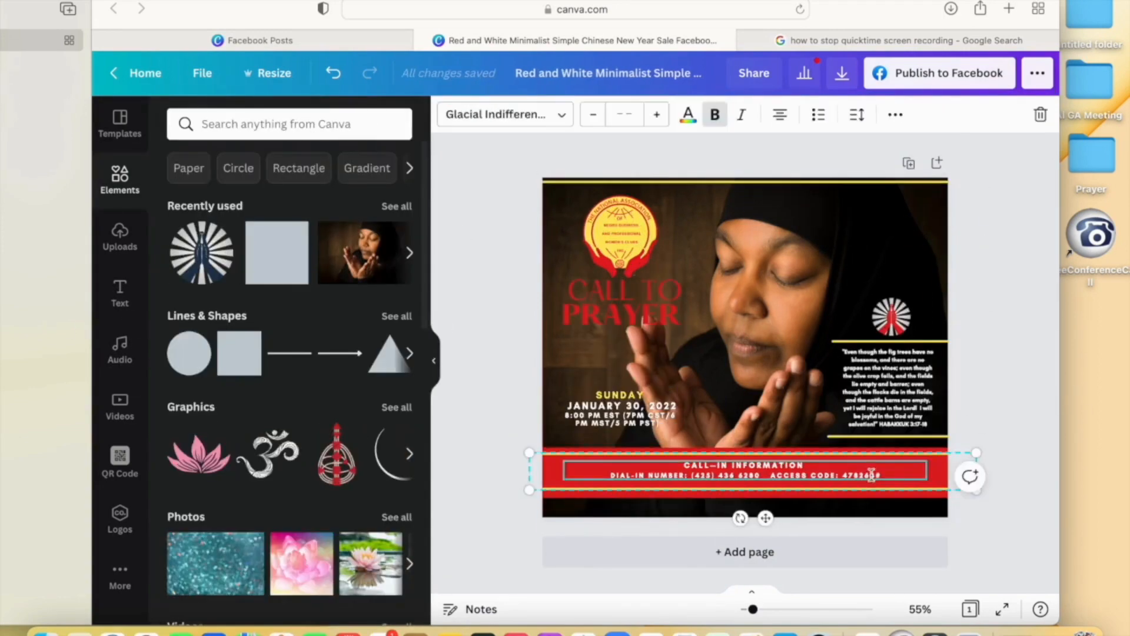
pyautogui.hotkey('shift', 'Down')
pyautogui.hotkey('shift', 'Down')
pyautogui.hotkey('shift', 'Down')
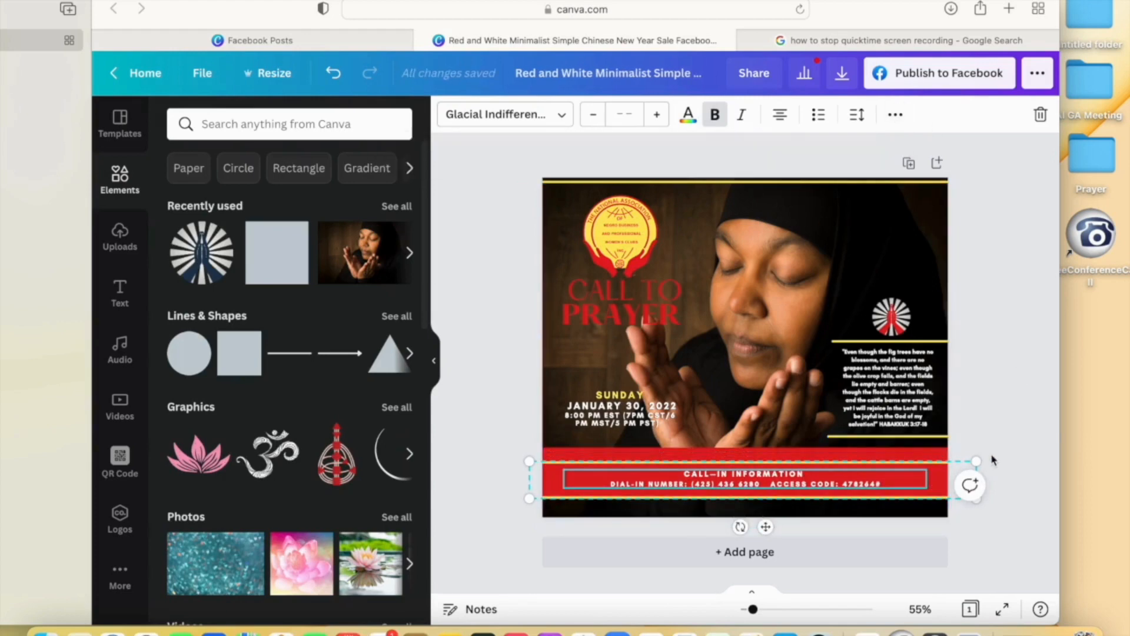
pyautogui.click(561, 437)
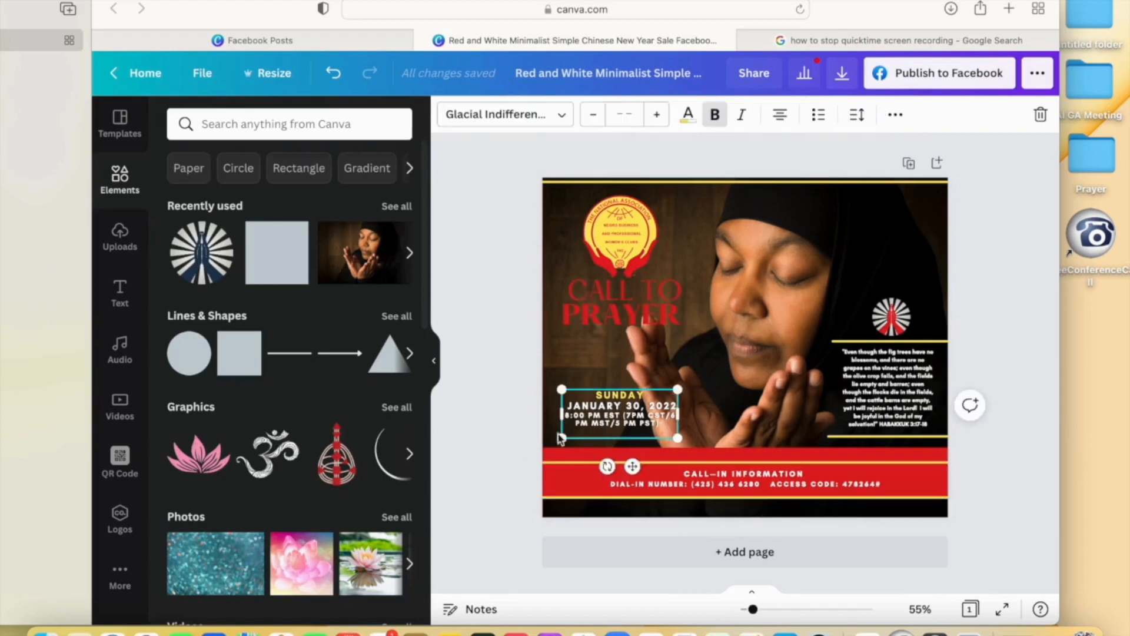
pyautogui.click(723, 452)
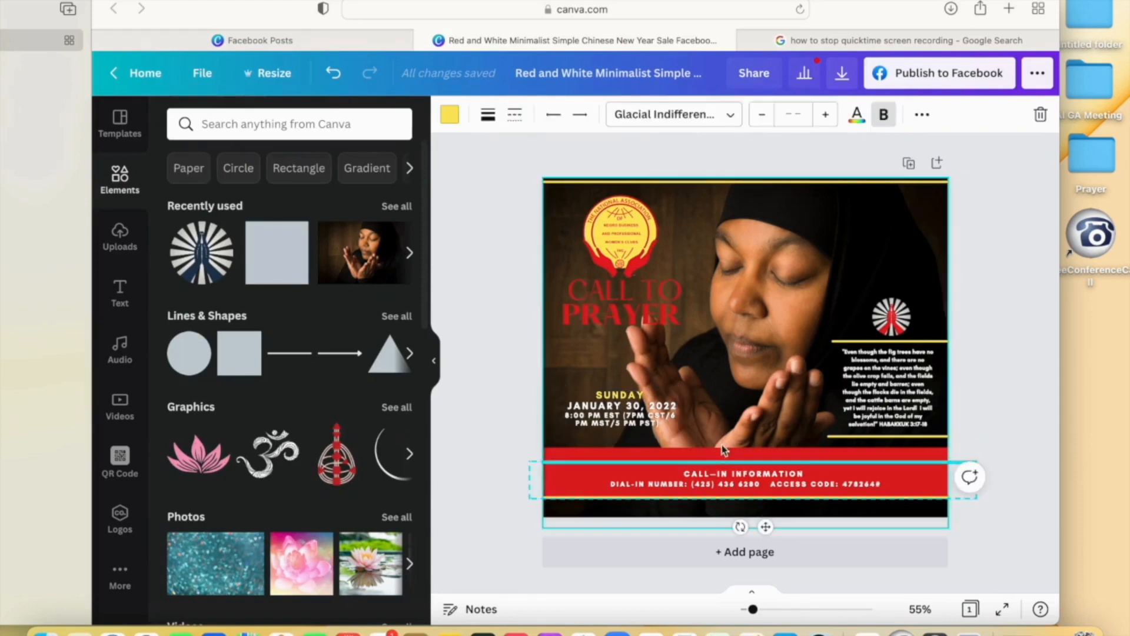
pyautogui.click(724, 453)
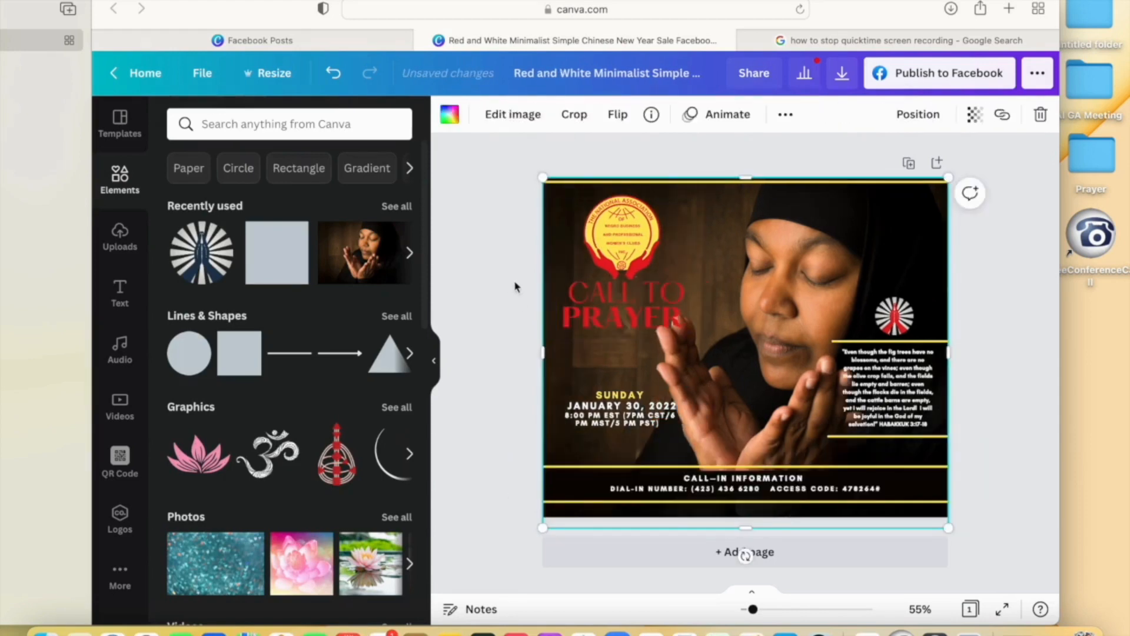
pyautogui.click(518, 285)
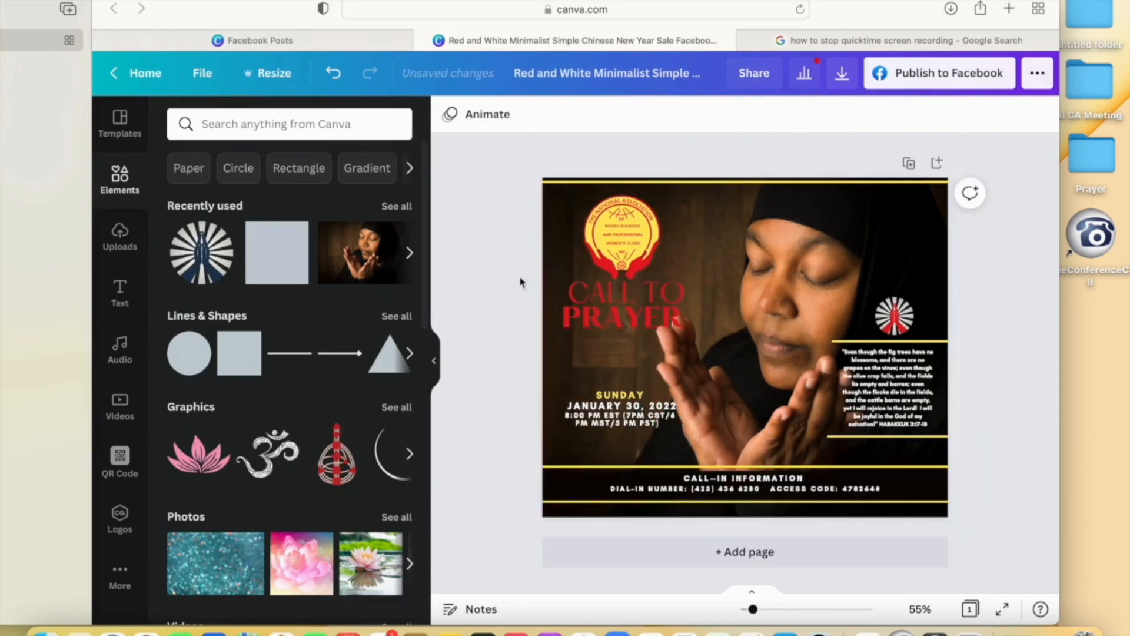
# - Shift the background photo slightly left within its frame
pyautogui.click(749, 294)
pyautogui.doubleClick(749, 293)
pyautogui.moveTo(749, 294); pyautogui.dragTo(728, 294)
pyautogui.click(465, 287)
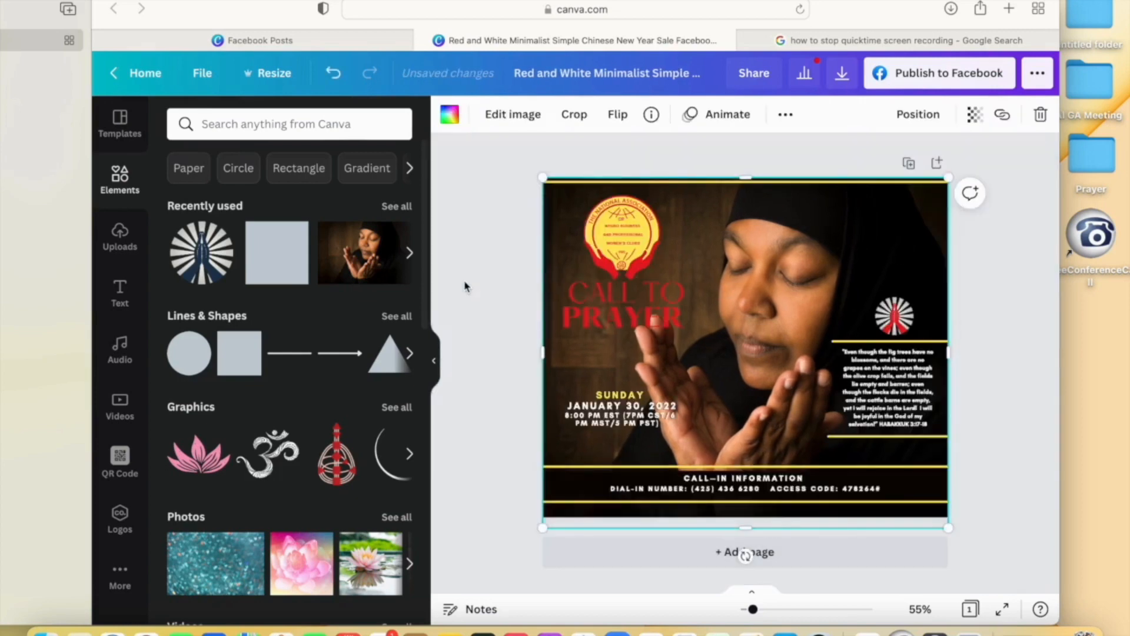
pyautogui.click(995, 404)
pyautogui.click(634, 406)
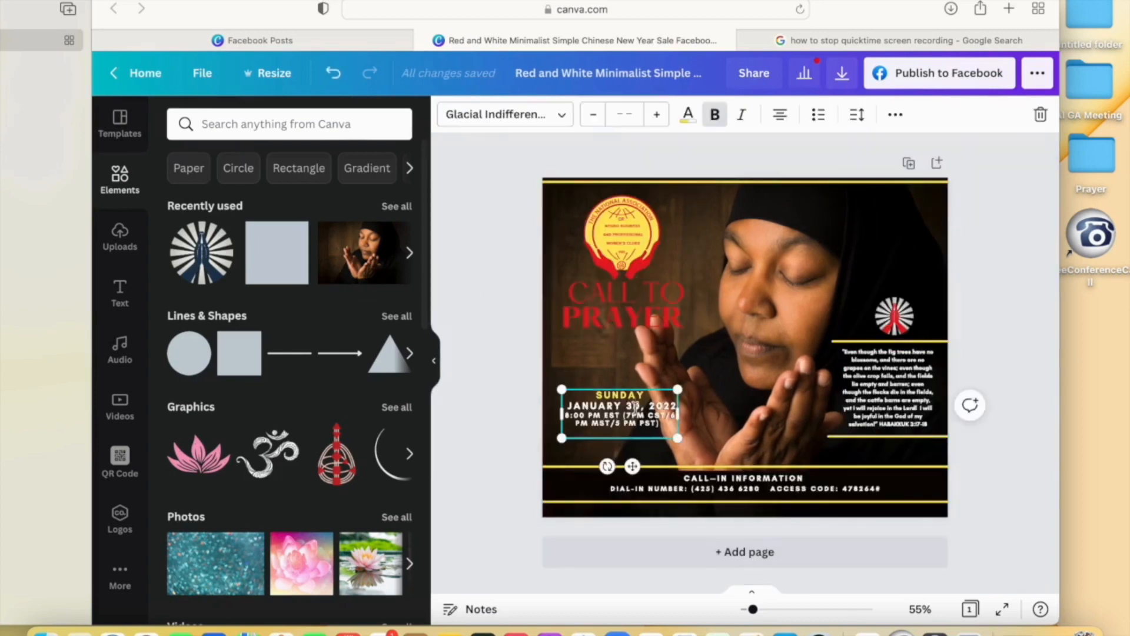
pyautogui.click(486, 414)
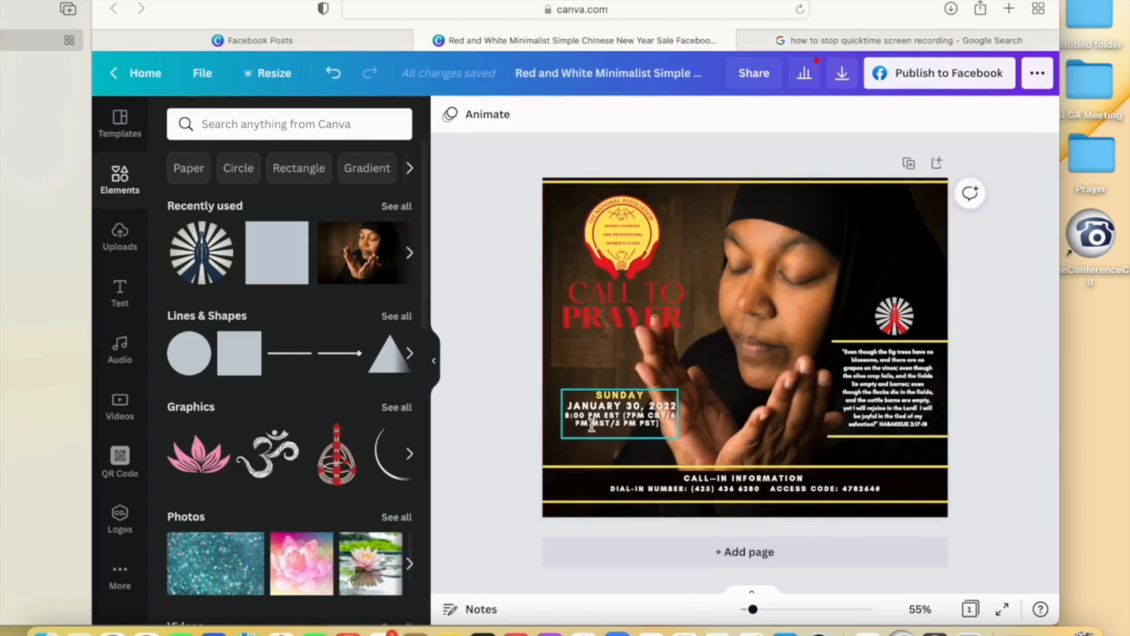
pyautogui.click(593, 435)
pyautogui.click(512, 426)
pyautogui.click(602, 388)
pyautogui.click(483, 396)
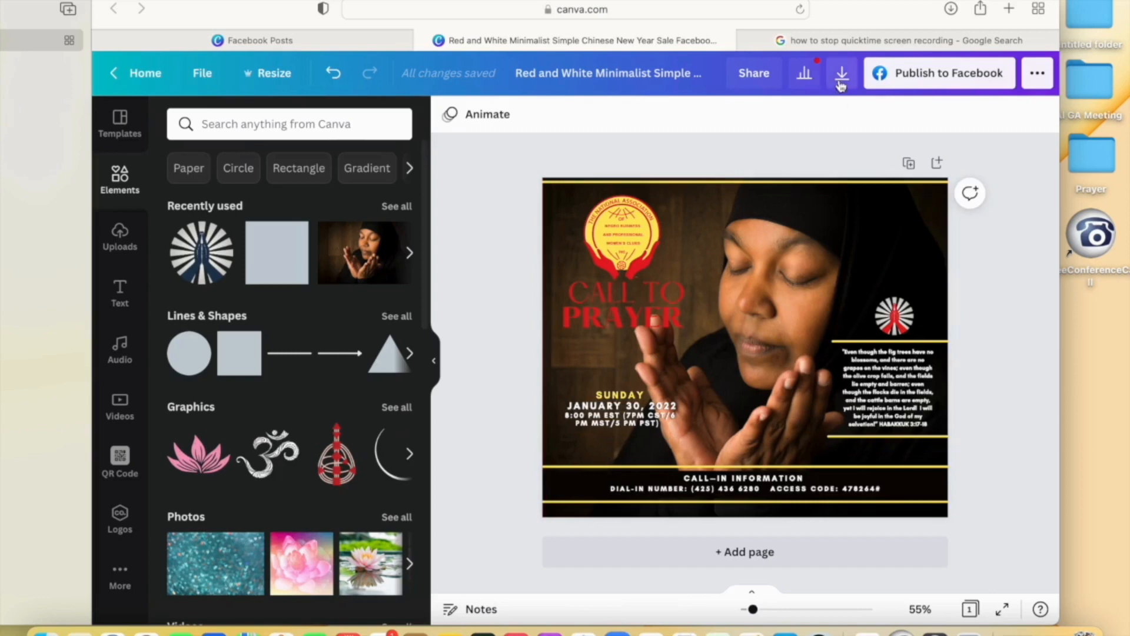
# - Move the logo and title group down a little and highlight the CALL TO PRAYER text
pyautogui.click(617, 276)
pyautogui.moveTo(617, 277); pyautogui.dragTo(619, 295)
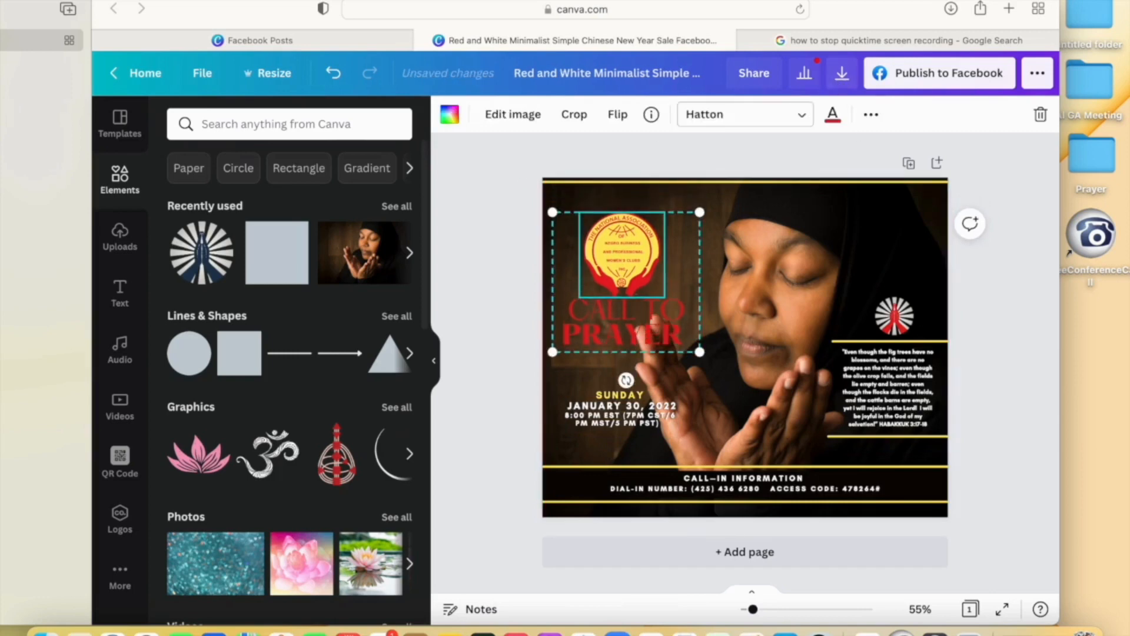
pyautogui.click(665, 348)
pyautogui.moveTo(683, 344); pyautogui.dragTo(563, 309)
# - Preview Lift, Shadow, Splice, Background, Glitch, Hollow and Echo effects on the title
pyautogui.click(896, 114)
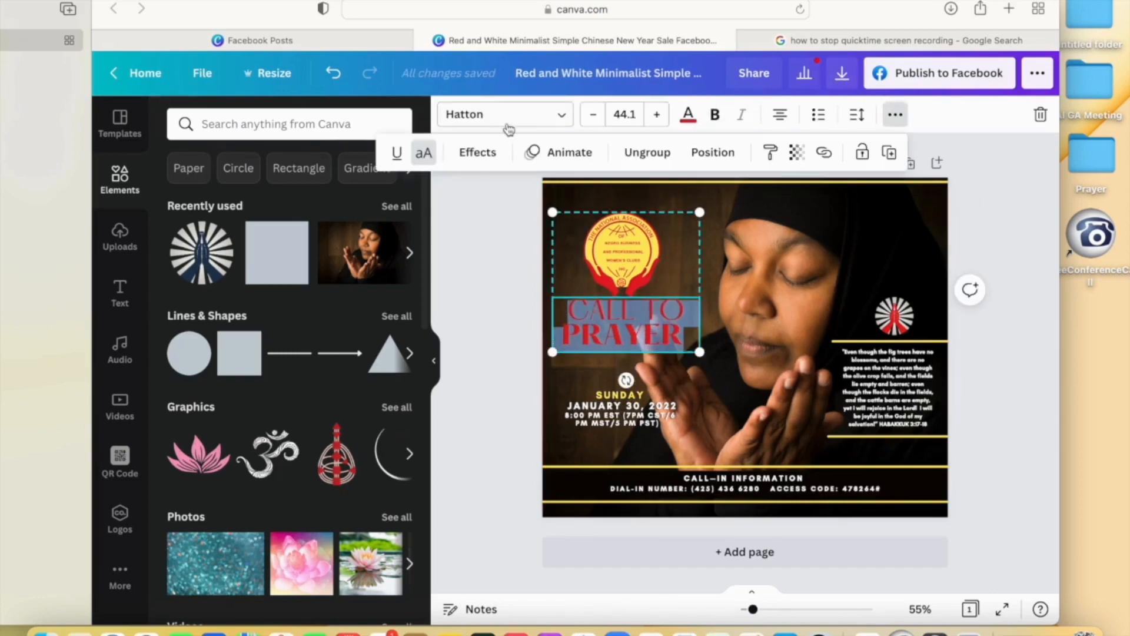
pyautogui.click(471, 154)
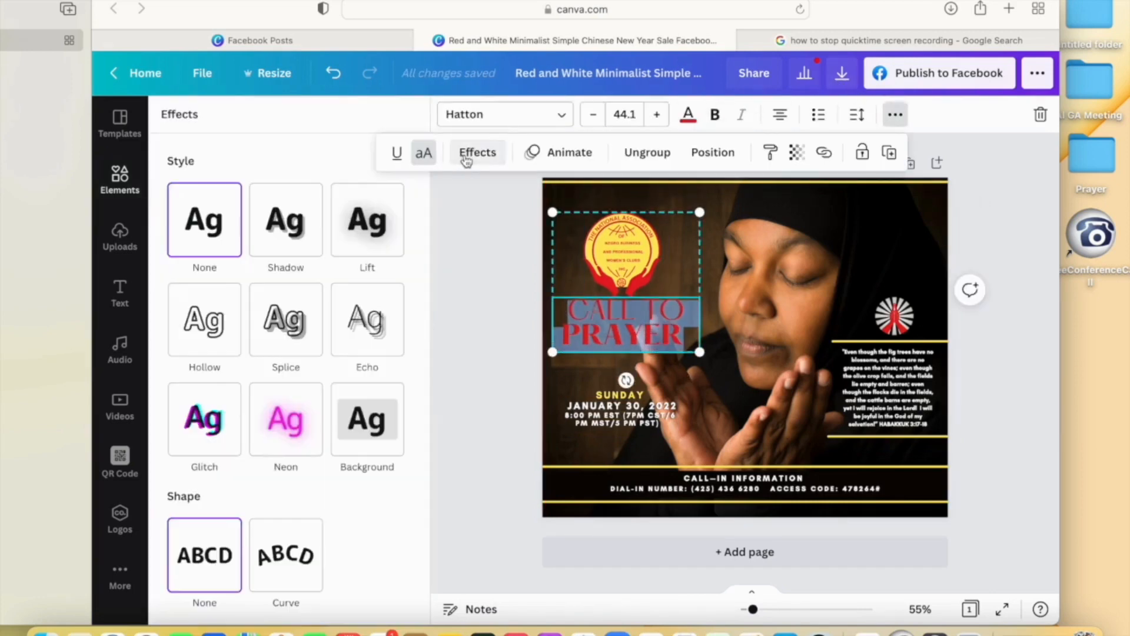
pyautogui.click(371, 235)
pyautogui.scroll(-2, 372, 483)
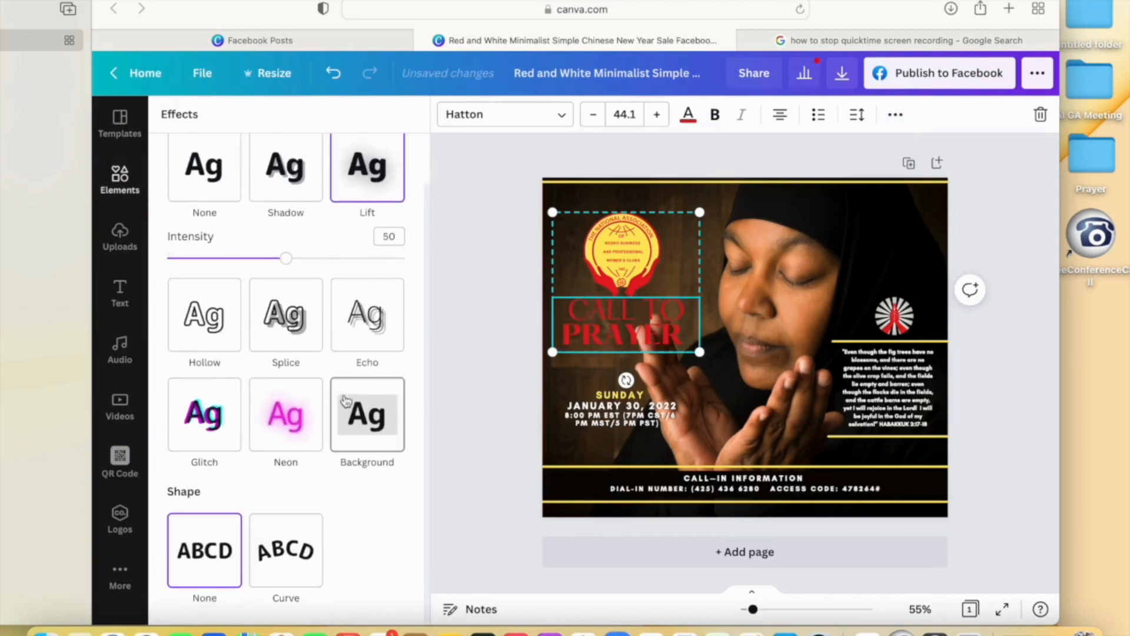
pyautogui.click(295, 192)
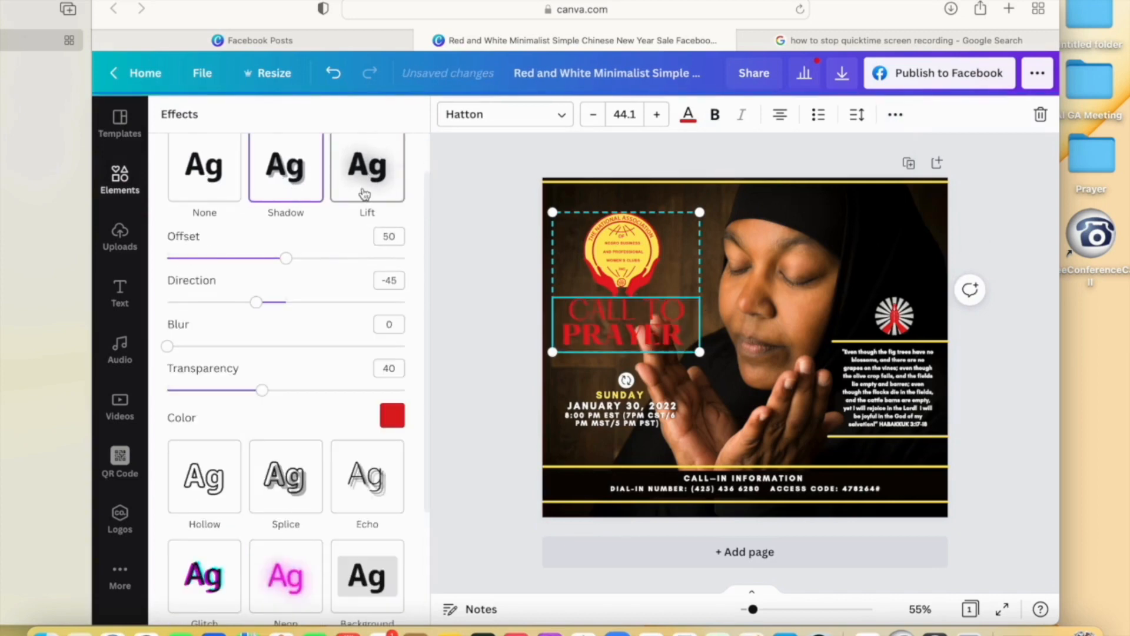
pyautogui.click(281, 508)
pyautogui.scroll(-1, 329, 447)
pyautogui.click(365, 436)
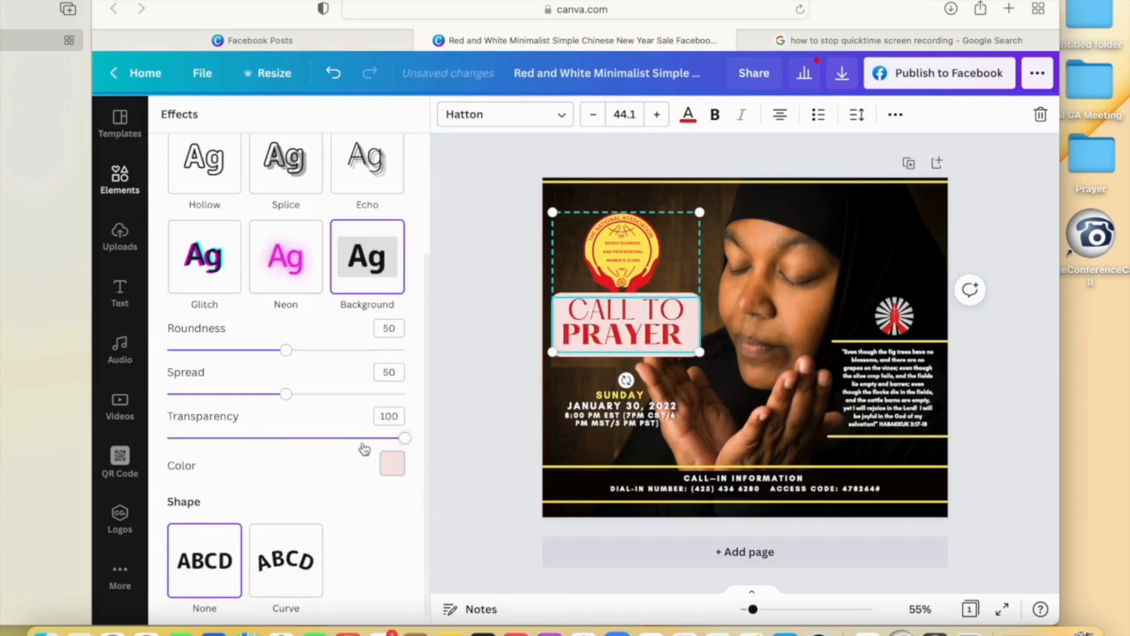
pyautogui.scroll(3, 218, 354)
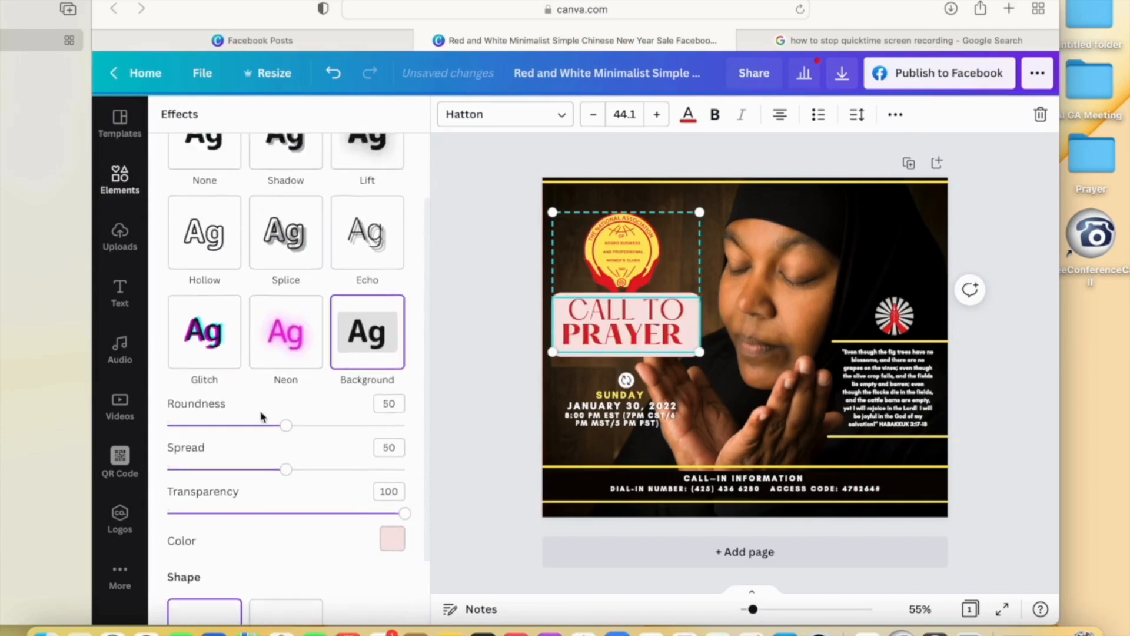
pyautogui.click(218, 353)
pyautogui.scroll(1, 218, 353)
pyautogui.click(213, 304)
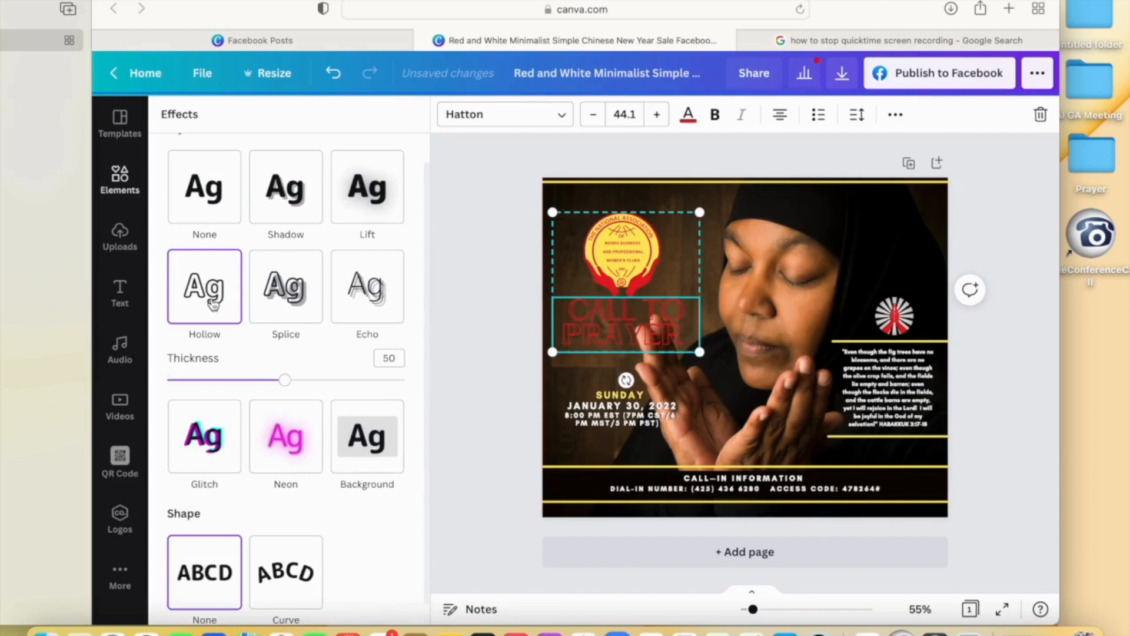
pyautogui.click(285, 308)
pyautogui.click(362, 300)
# - Apply the Lift effect to CALL TO PRAYER and keep the text straight rather than curved
pyautogui.click(373, 194)
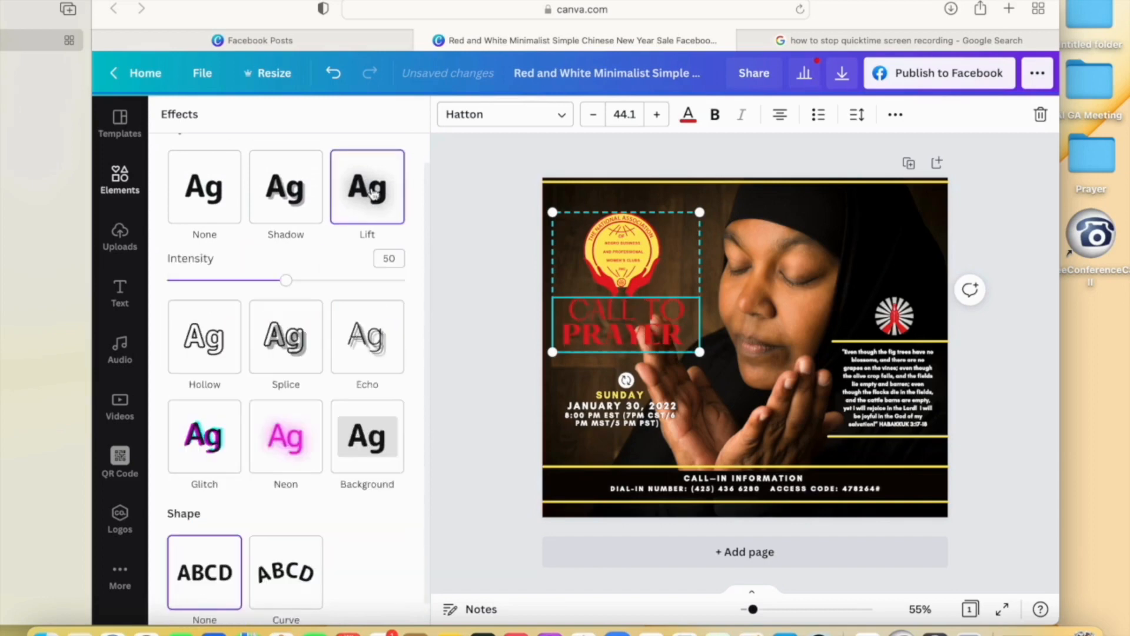
pyautogui.click(293, 189)
pyautogui.click(202, 195)
pyautogui.click(363, 219)
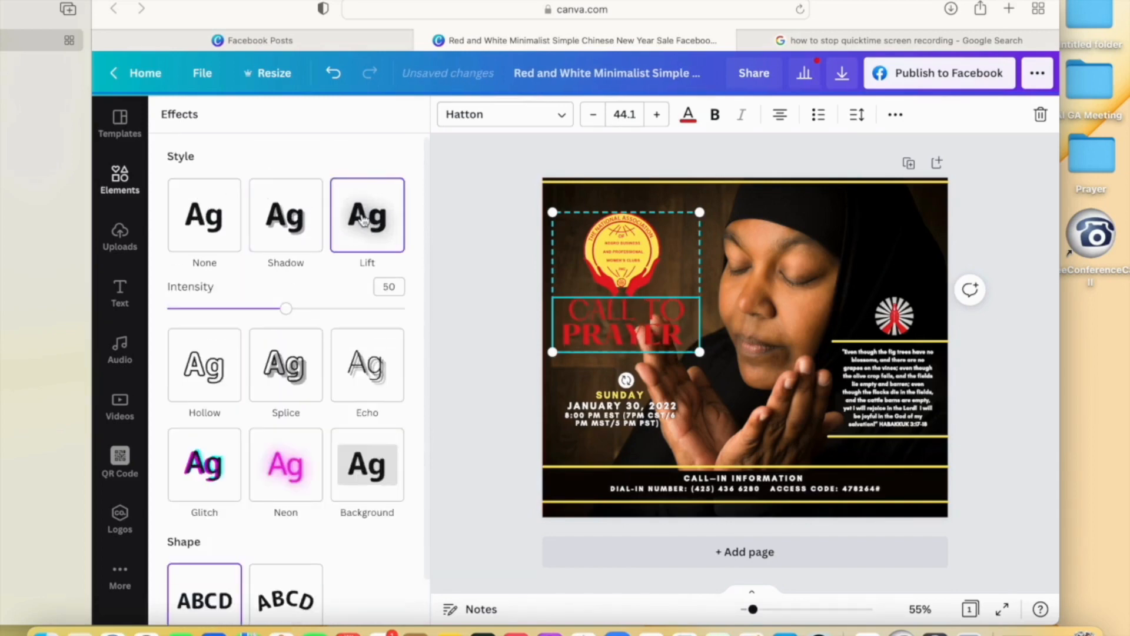
pyautogui.scroll(-2, 281, 412)
pyautogui.click(279, 564)
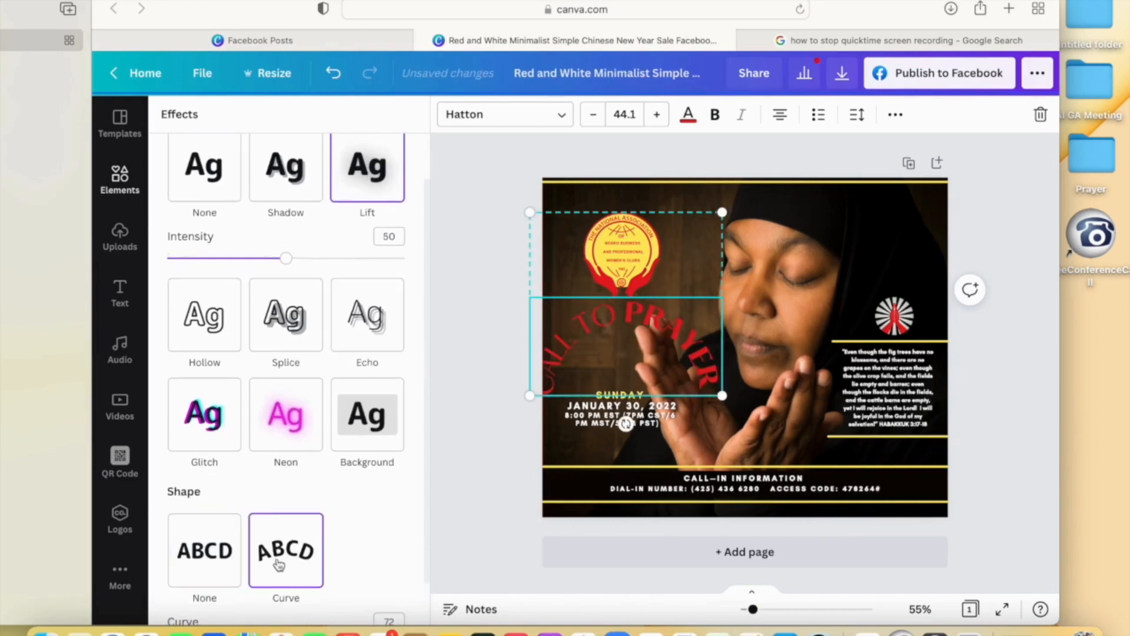
pyautogui.click(218, 564)
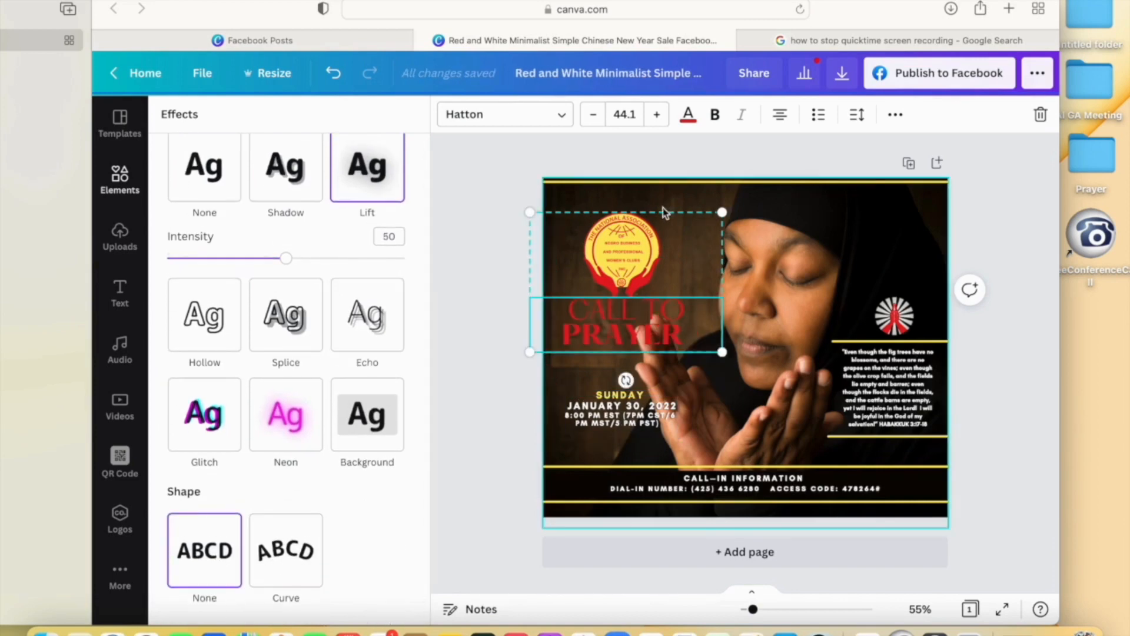
pyautogui.click(663, 226)
# - Raise the logo and CALL TO PRAYER title slightly, then drag the date box's corner to enlarge it
pyautogui.moveTo(662, 227); pyautogui.dragTo(666, 209)
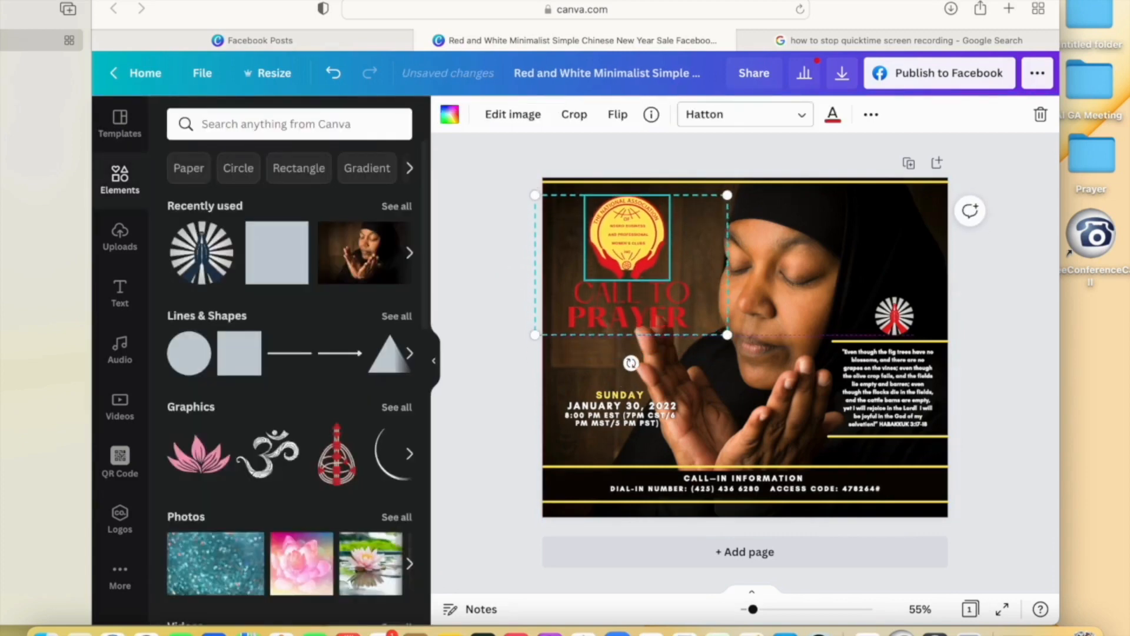
pyautogui.click(1001, 327)
pyautogui.click(658, 418)
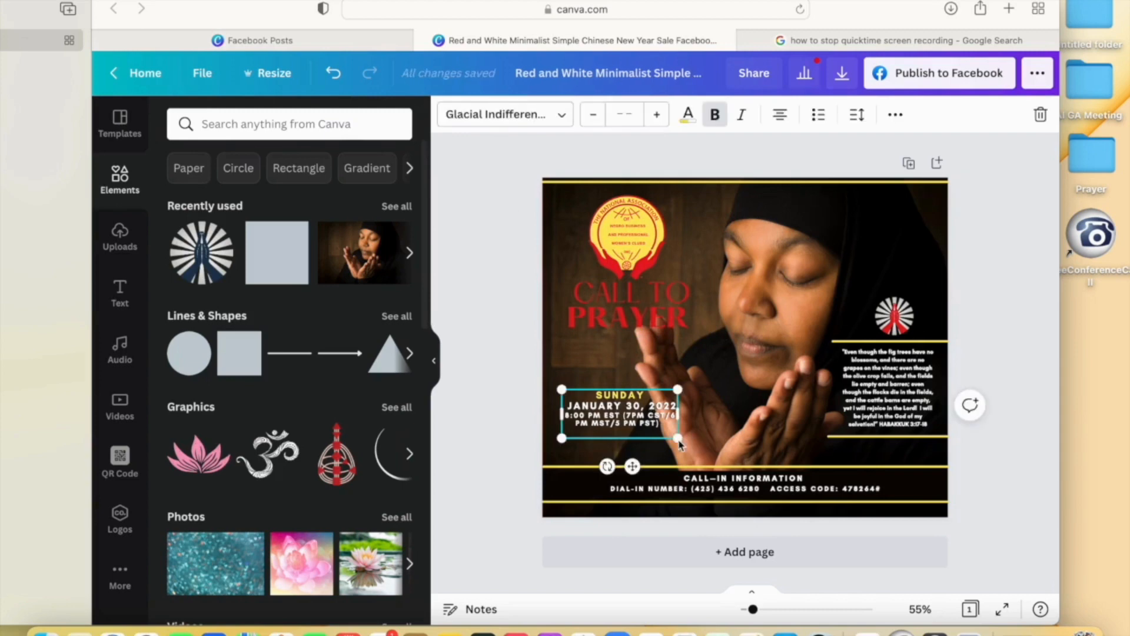
pyautogui.moveTo(679, 440); pyautogui.dragTo(710, 465)
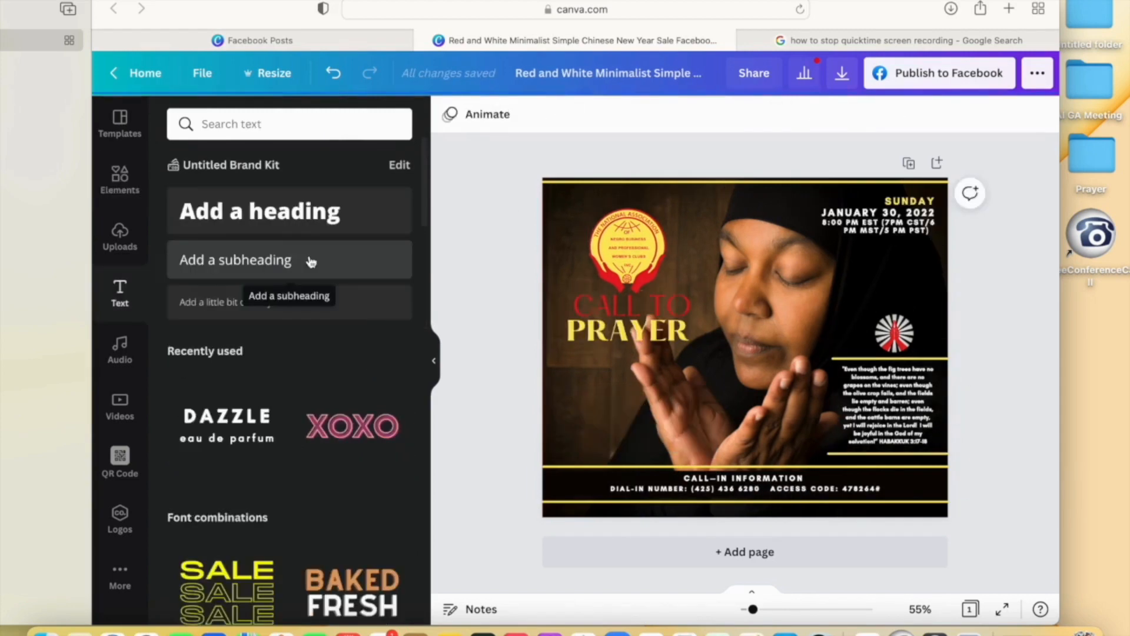
# - Add a 'Conference Call' subheading just under PRAYER
pyautogui.click(310, 261)
pyautogui.write('Con')
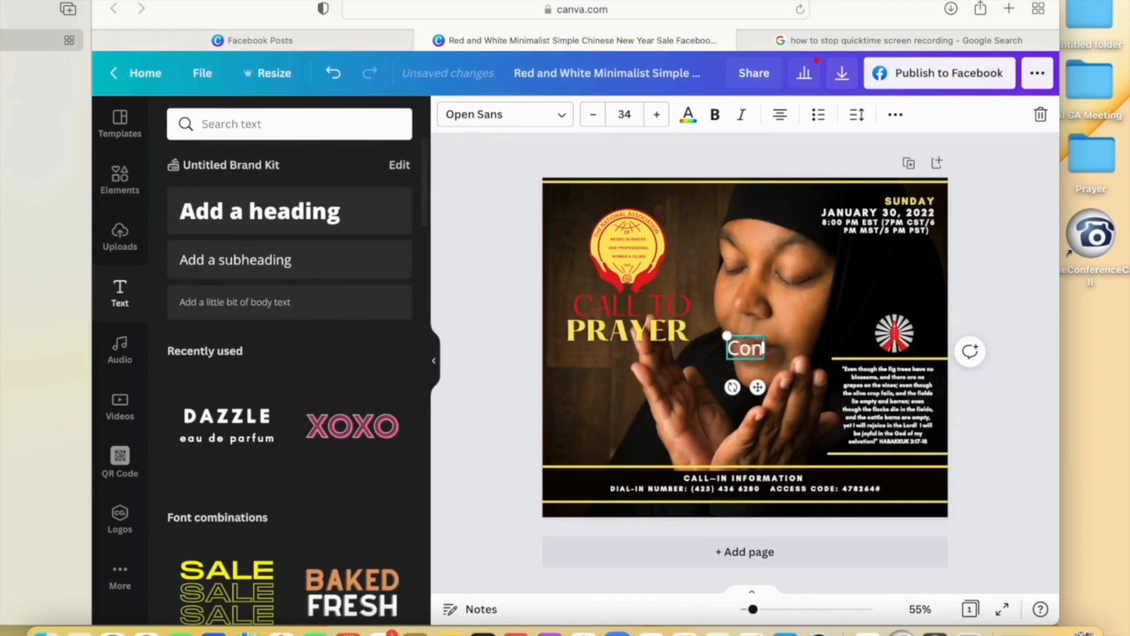
pyautogui.write('ference Call')
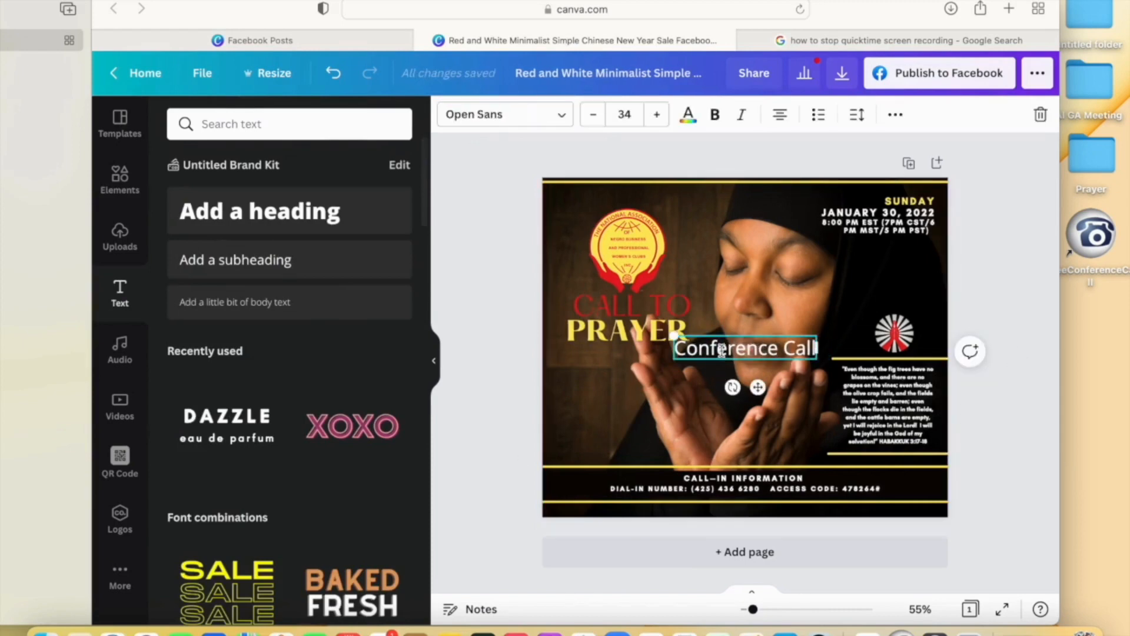
pyautogui.moveTo(723, 337); pyautogui.dragTo(607, 342)
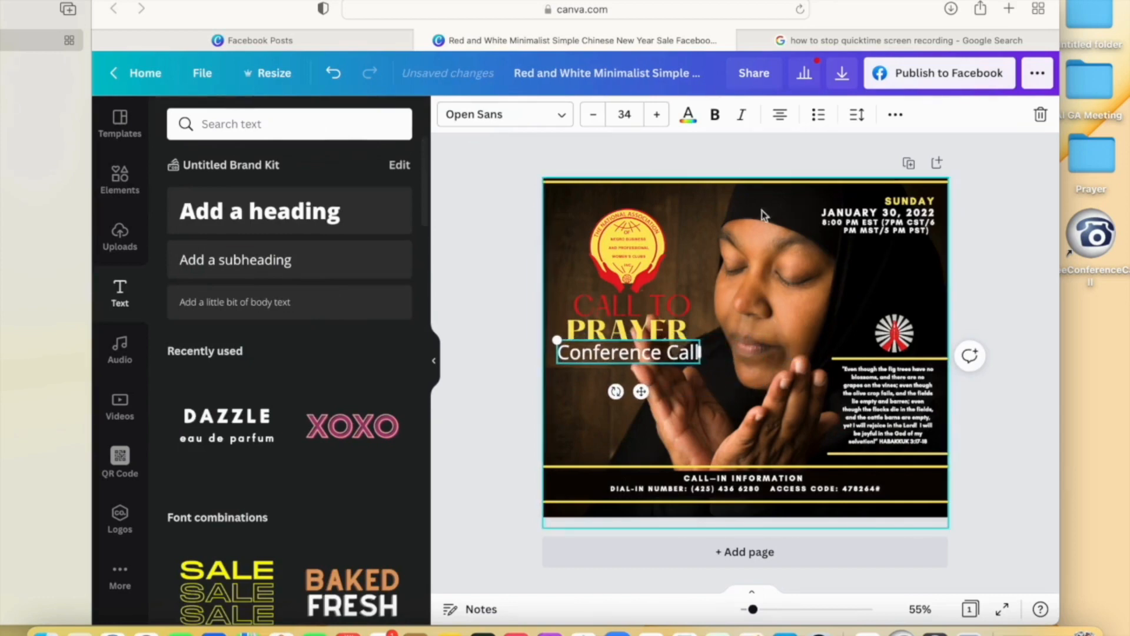
# - Make Conference Call bold at font size 27 and nudge it down slightly
pyautogui.click(594, 114)
pyautogui.click(593, 115)
pyautogui.click(594, 115)
pyautogui.click(594, 115)
pyautogui.click(715, 115)
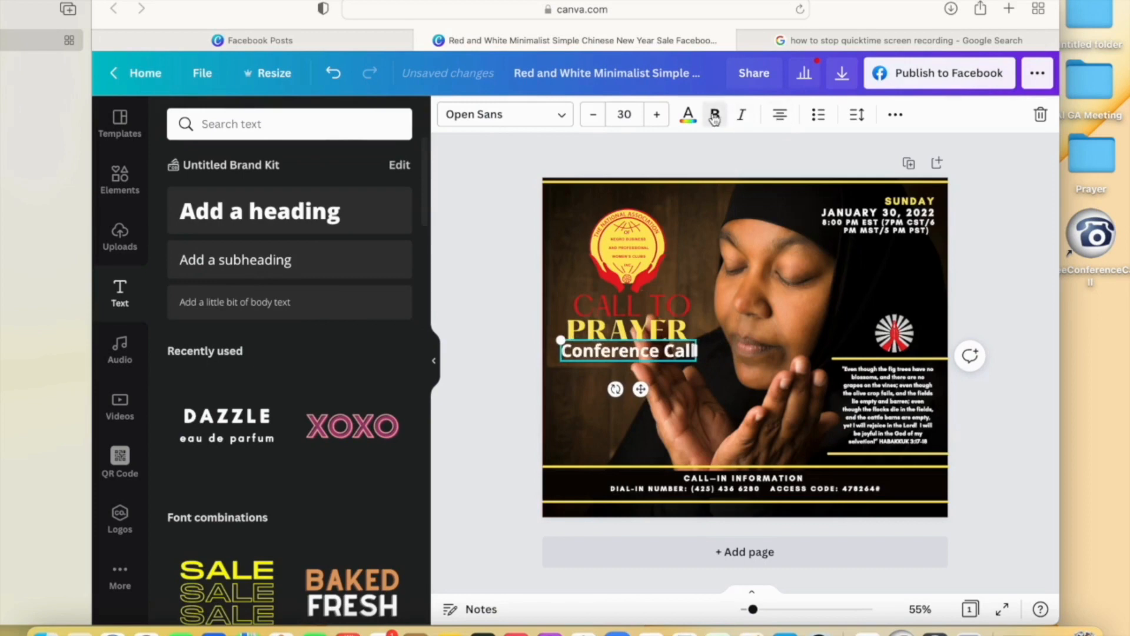
pyautogui.click(595, 120)
pyautogui.click(595, 120)
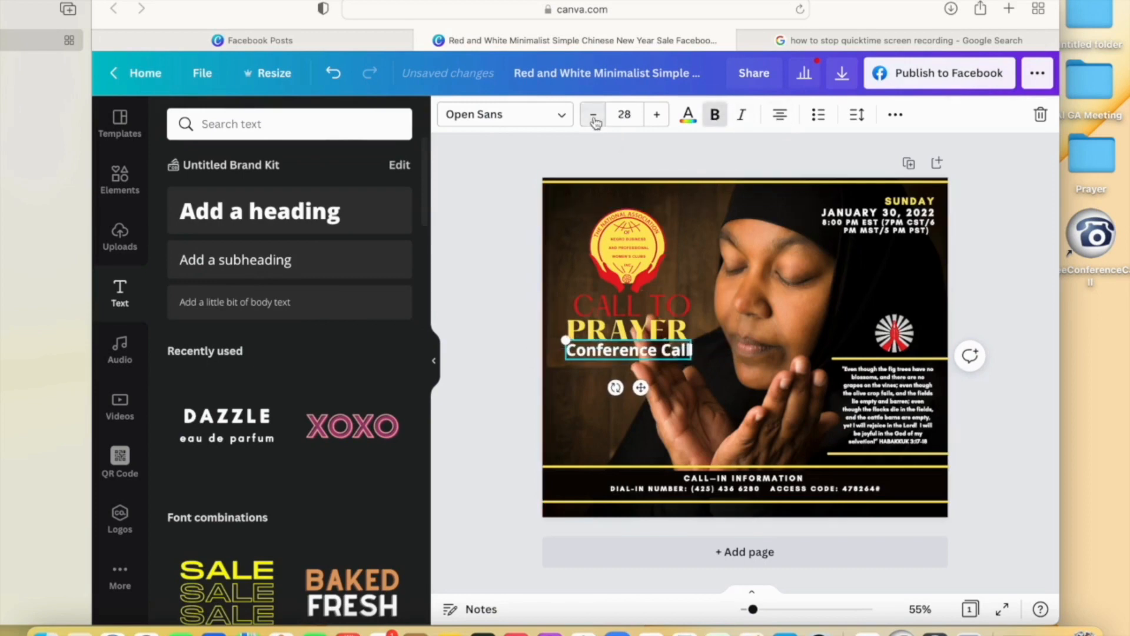
pyautogui.click(595, 120)
pyautogui.click(511, 254)
pyautogui.click(636, 356)
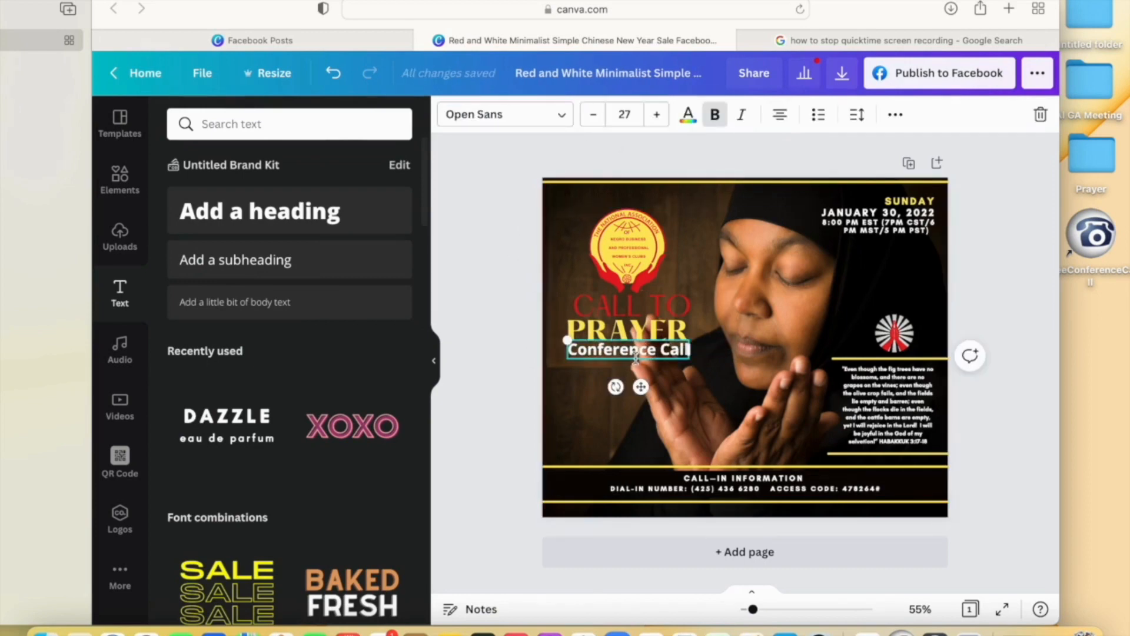
pyautogui.click(489, 363)
pyautogui.click(571, 354)
pyautogui.press('Down')
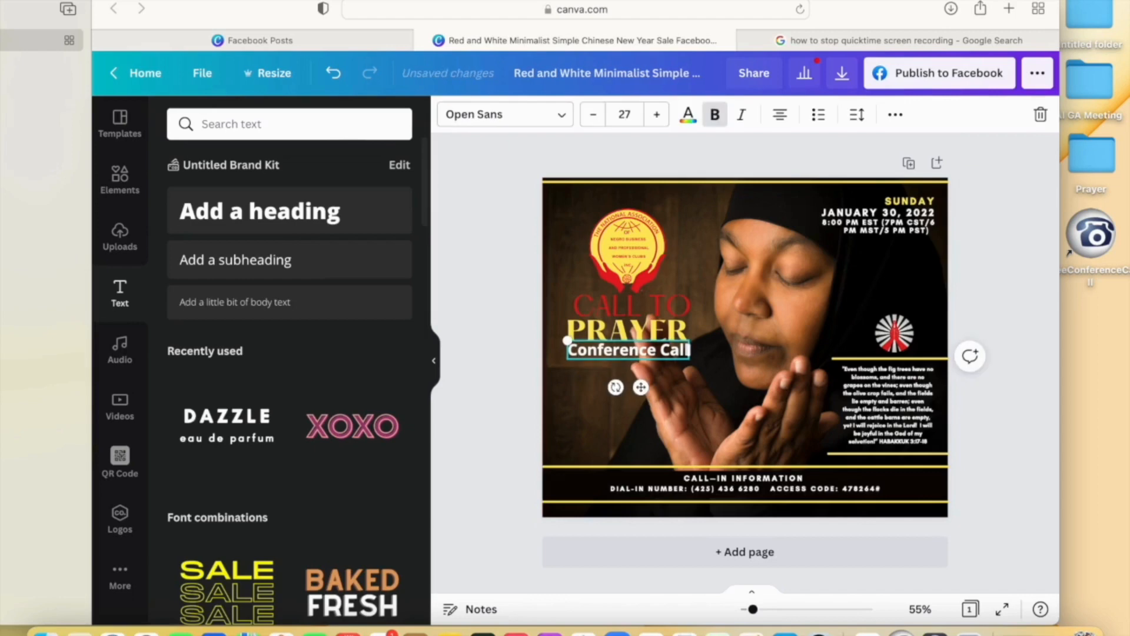
# - Give Conference Call a Shadow effect with a black shadow colour
pyautogui.click(896, 115)
pyautogui.click(544, 152)
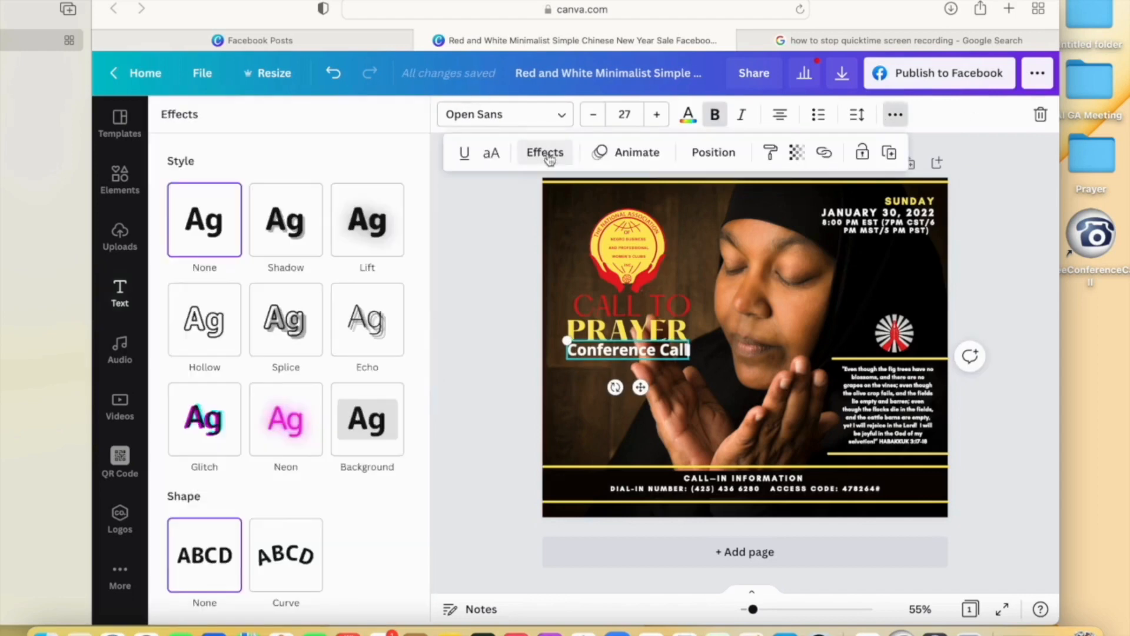
pyautogui.click(363, 237)
pyautogui.click(293, 238)
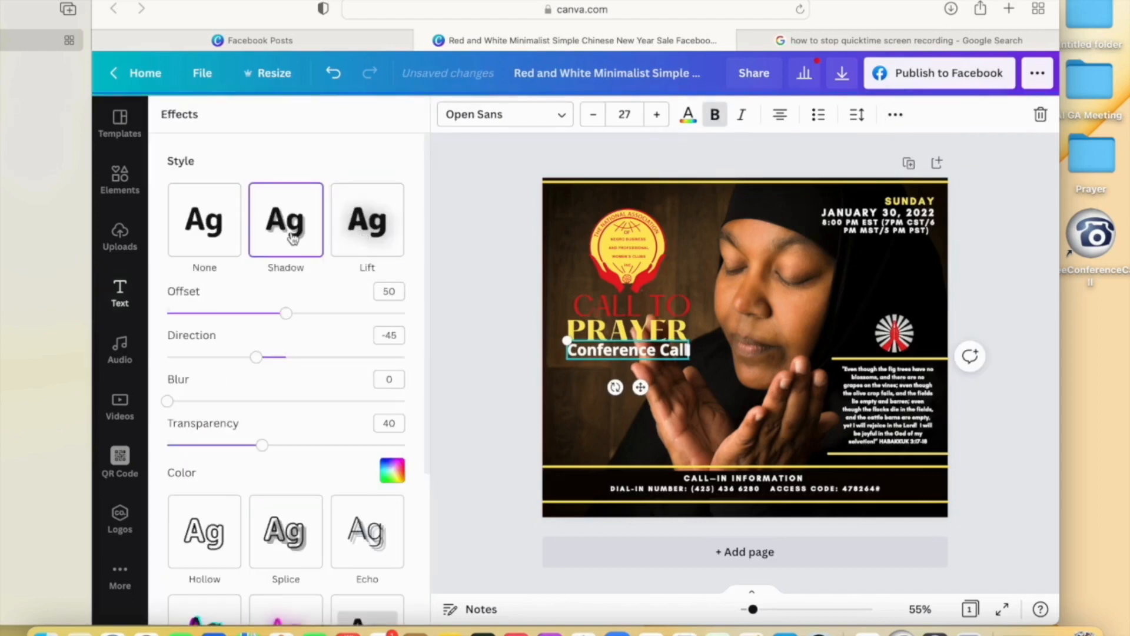
pyautogui.click(392, 470)
pyautogui.click(186, 309)
pyautogui.click(465, 322)
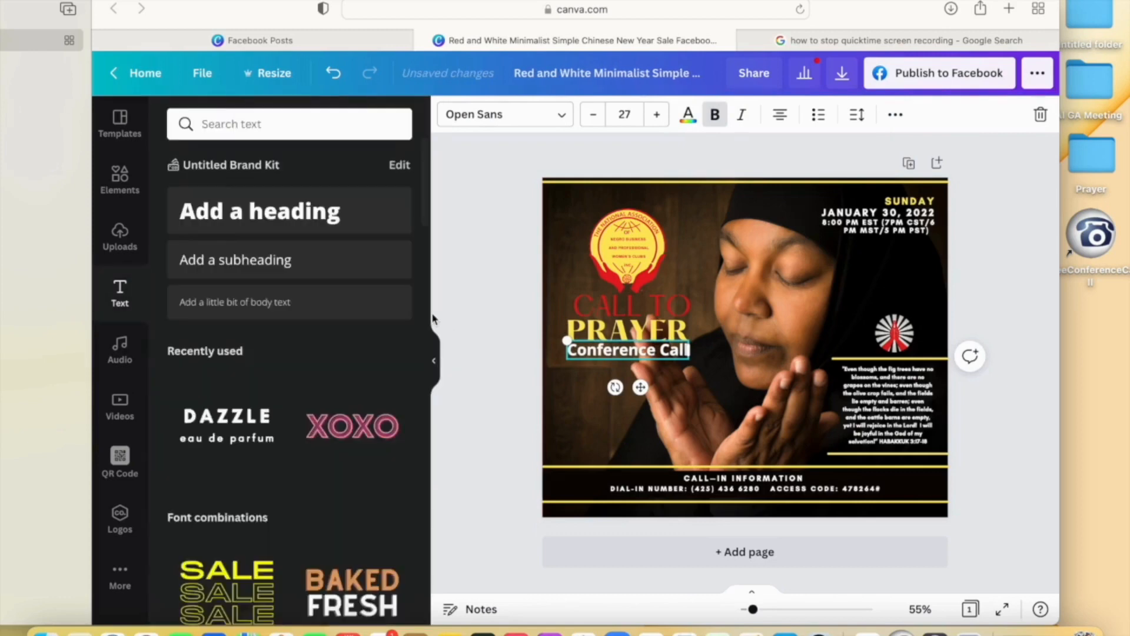
# - Nudge the Conference Call text slightly to the left
pyautogui.click(1004, 198)
pyautogui.click(665, 350)
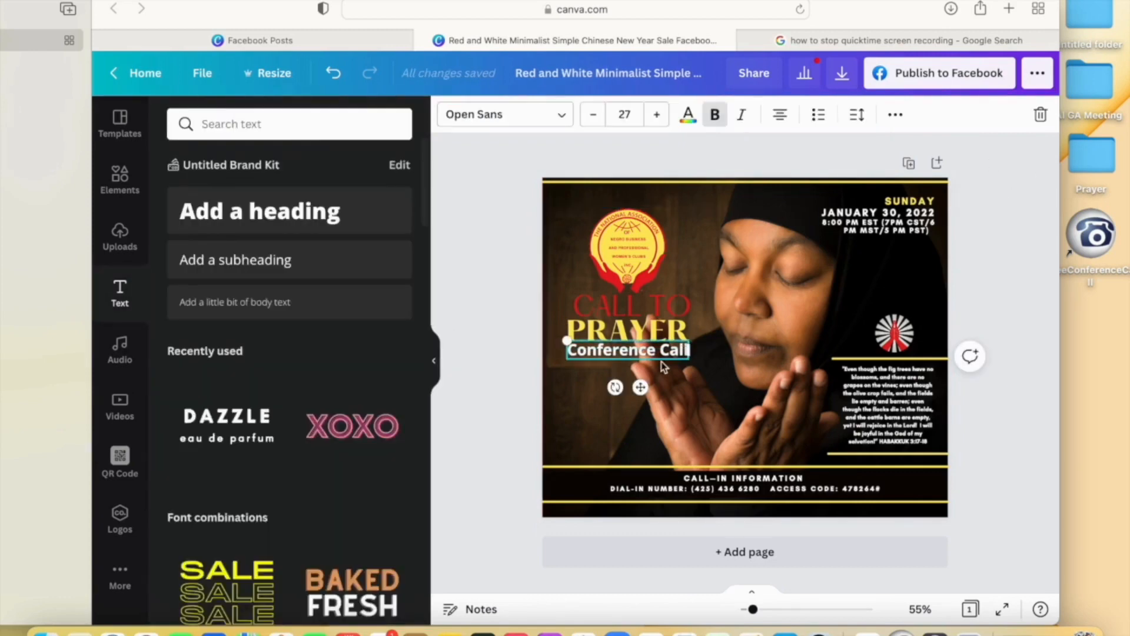
pyautogui.click(518, 389)
pyautogui.click(572, 352)
pyautogui.press('Left')
pyautogui.click(996, 380)
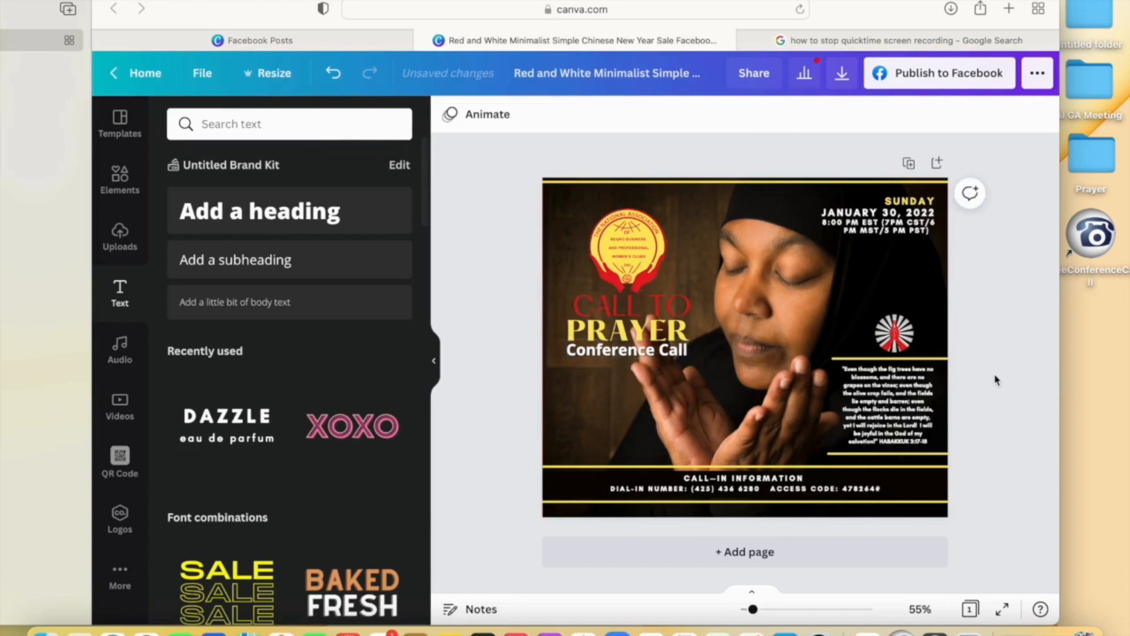
# - Remove the trailing space from the Sunday date text block
pyautogui.click(923, 230)
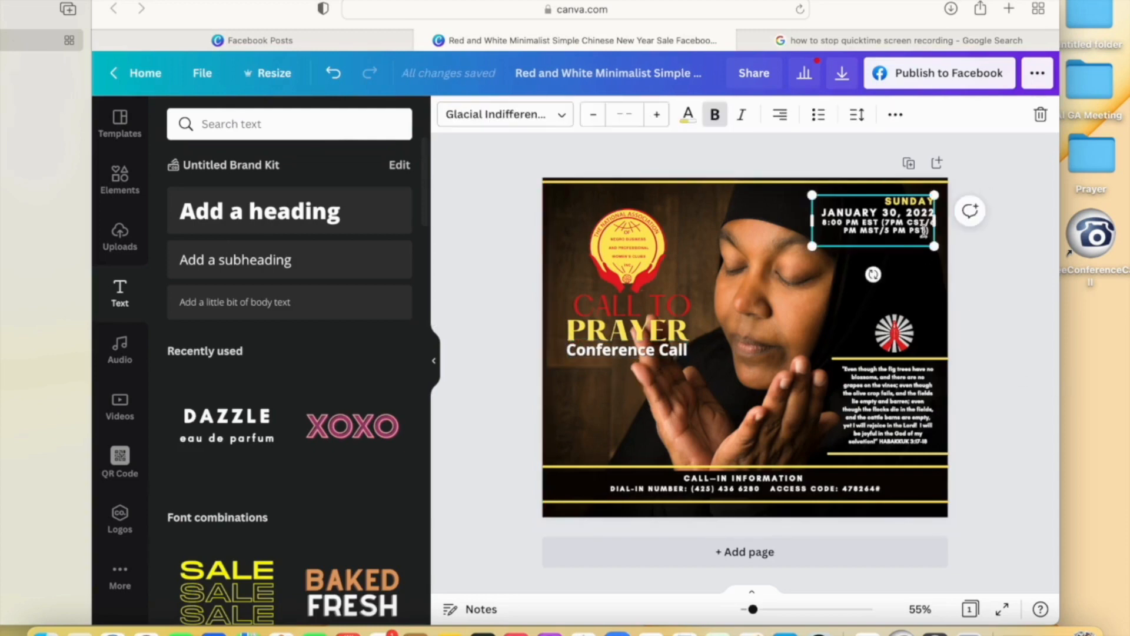
pyautogui.press('BackSpace')
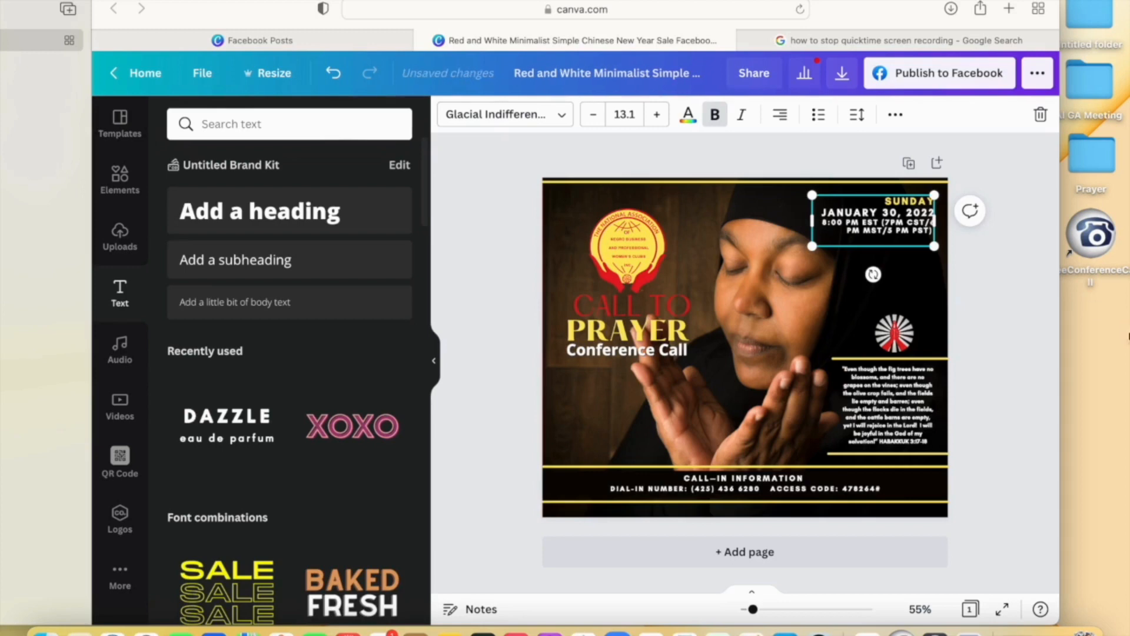
pyautogui.click(976, 276)
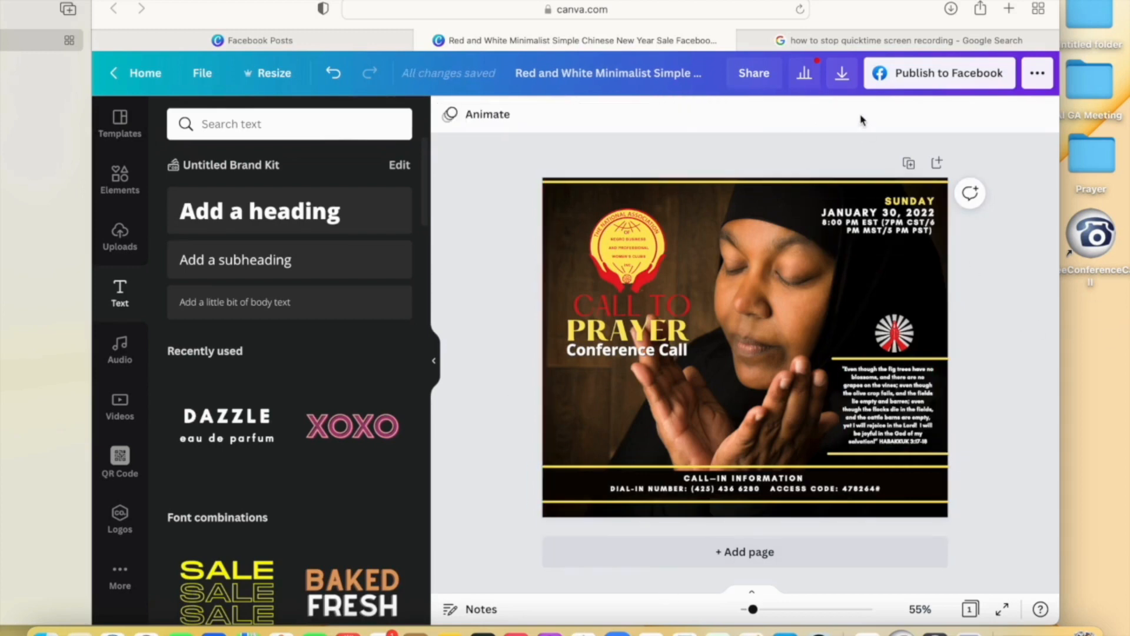
# - Download the flyer with PNG as the file type
pyautogui.click(844, 83)
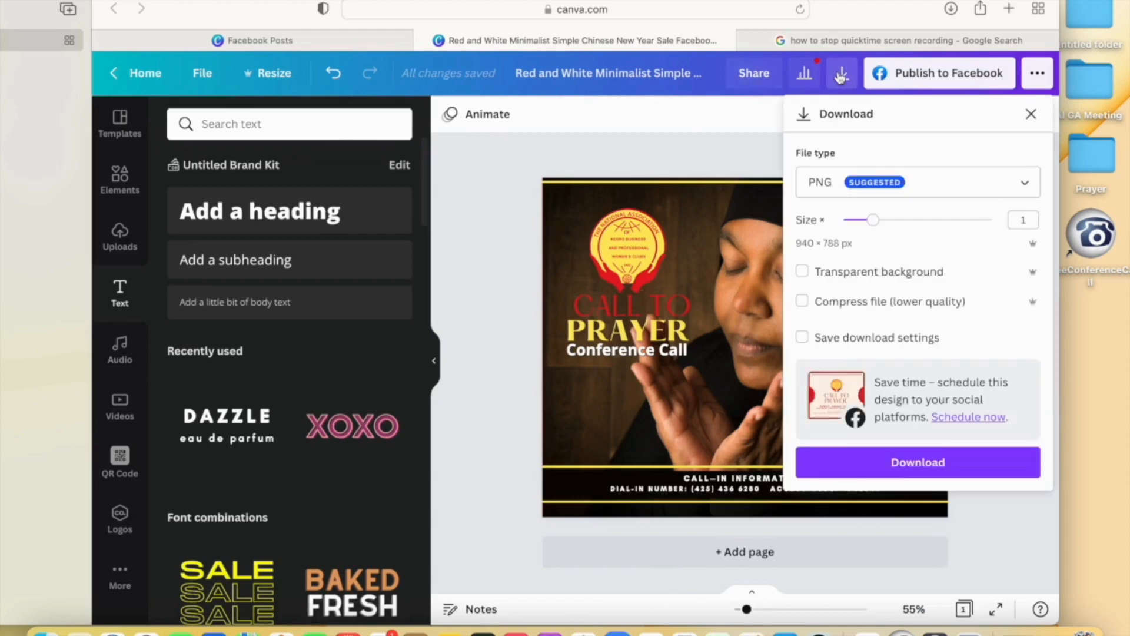
pyautogui.click(1025, 184)
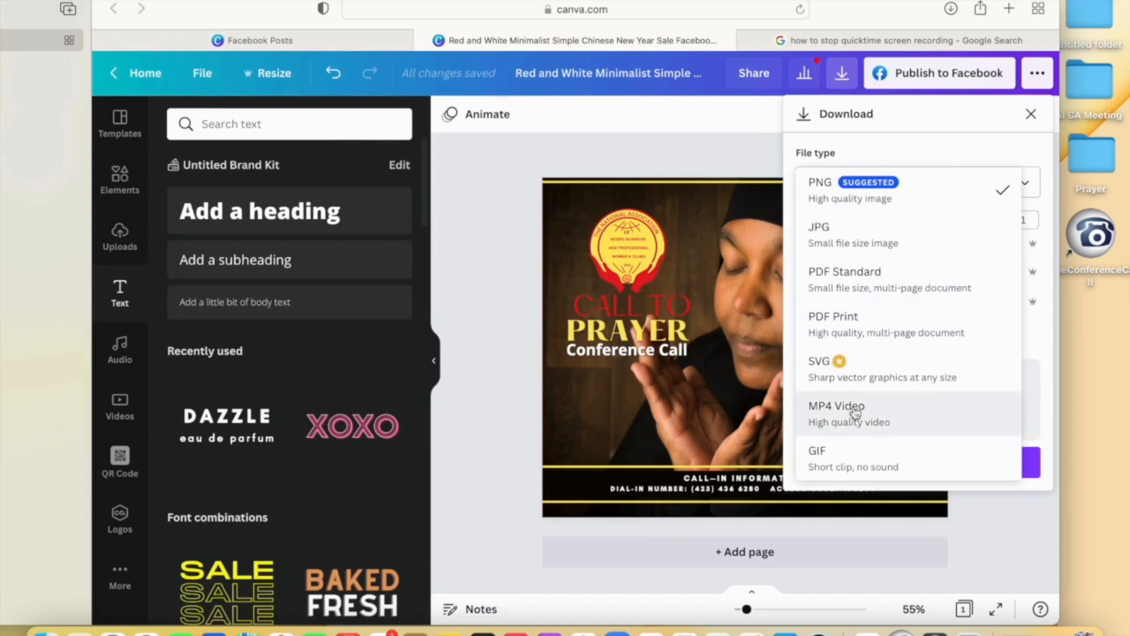
pyautogui.click(888, 204)
pyautogui.click(913, 463)
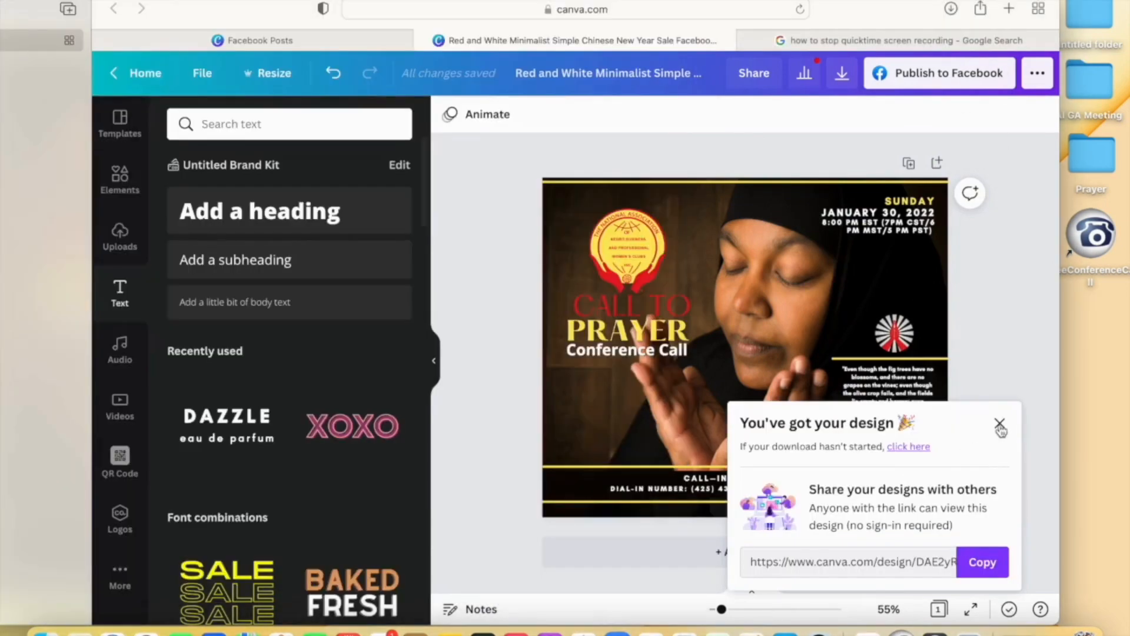
# - Rename the downloaded desktop PNG to 'Call to Prayer FB Flyer.png'
pyautogui.click(1001, 428)
pyautogui.click(1005, 370)
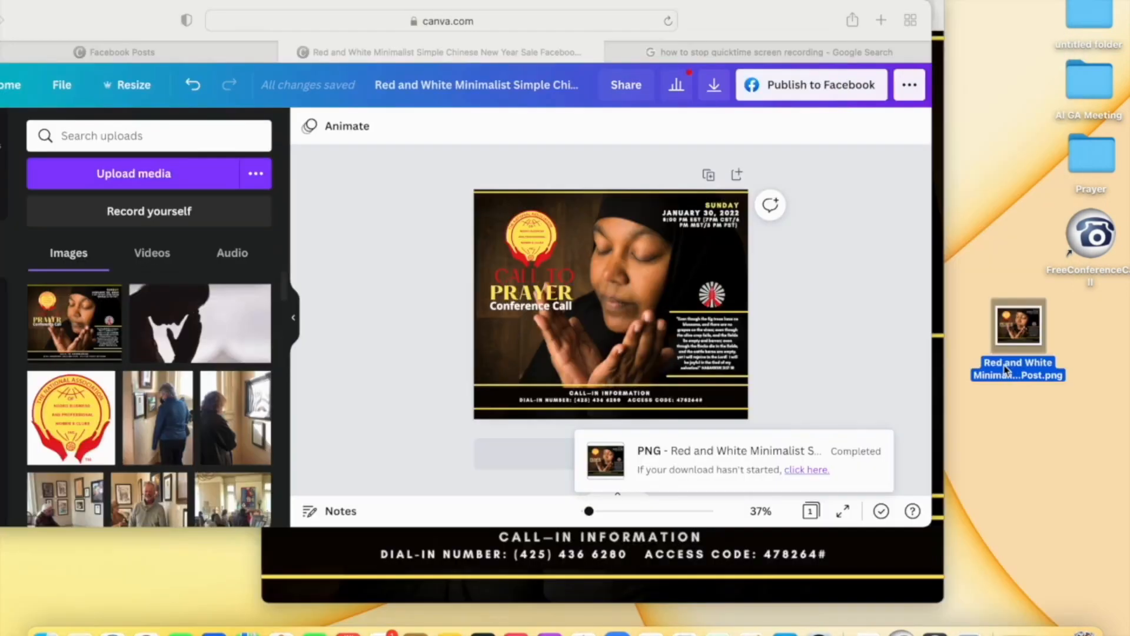
pyautogui.click(1005, 369)
pyautogui.write('Call to Prayer FB Flyer')
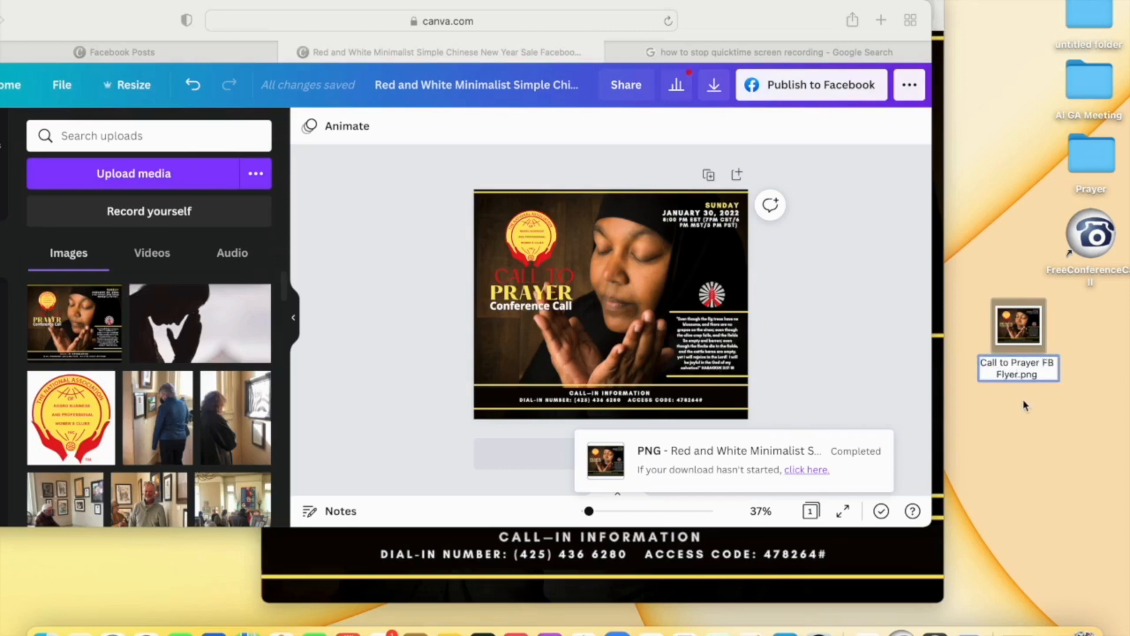
pyautogui.click(1010, 328)
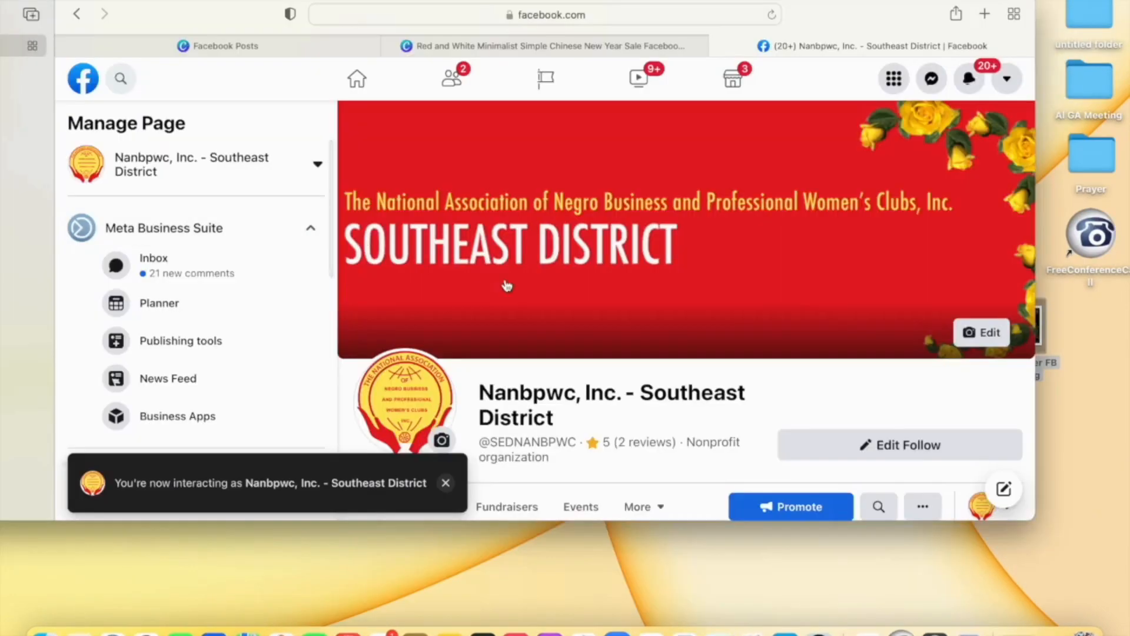
# - Scroll the organisation's Facebook page down to the Create post box and open the post composer
pyautogui.scroll(-8, 612, 337)
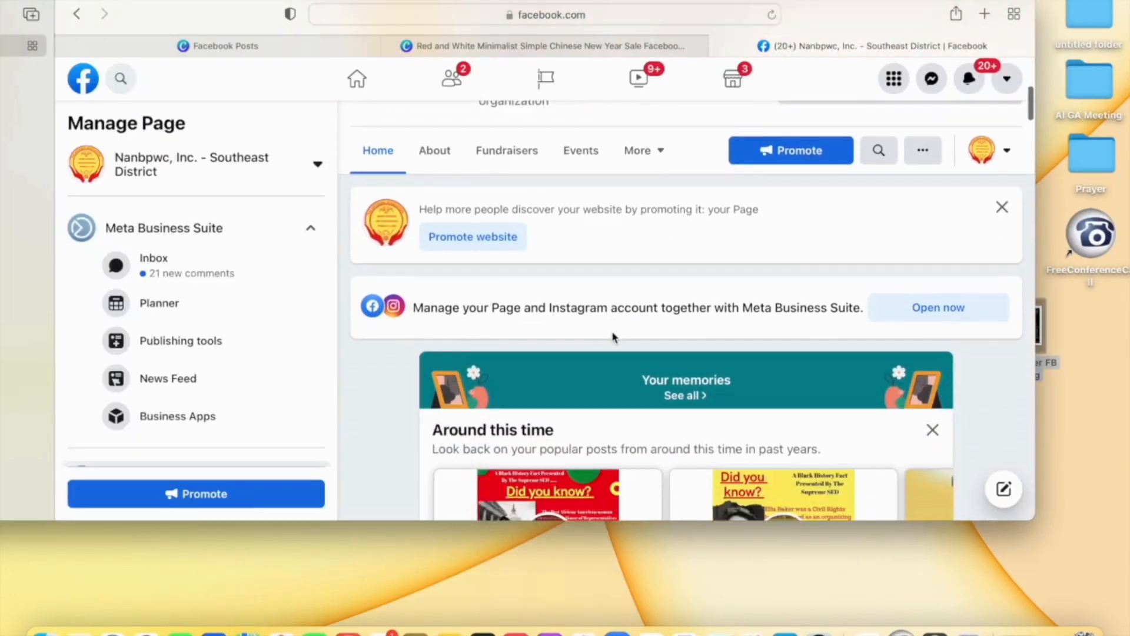
pyautogui.scroll(3, 613, 337)
pyautogui.scroll(-8, 612, 337)
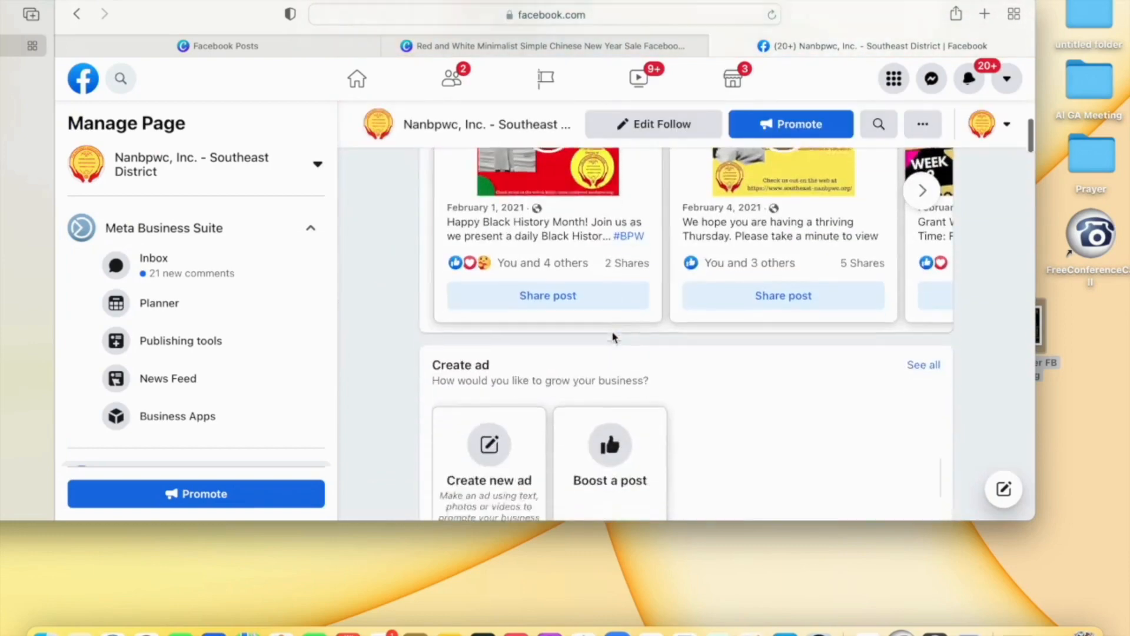
pyautogui.scroll(-6, 613, 337)
pyautogui.moveTo(600, 520); pyautogui.dragTo(602, 614)
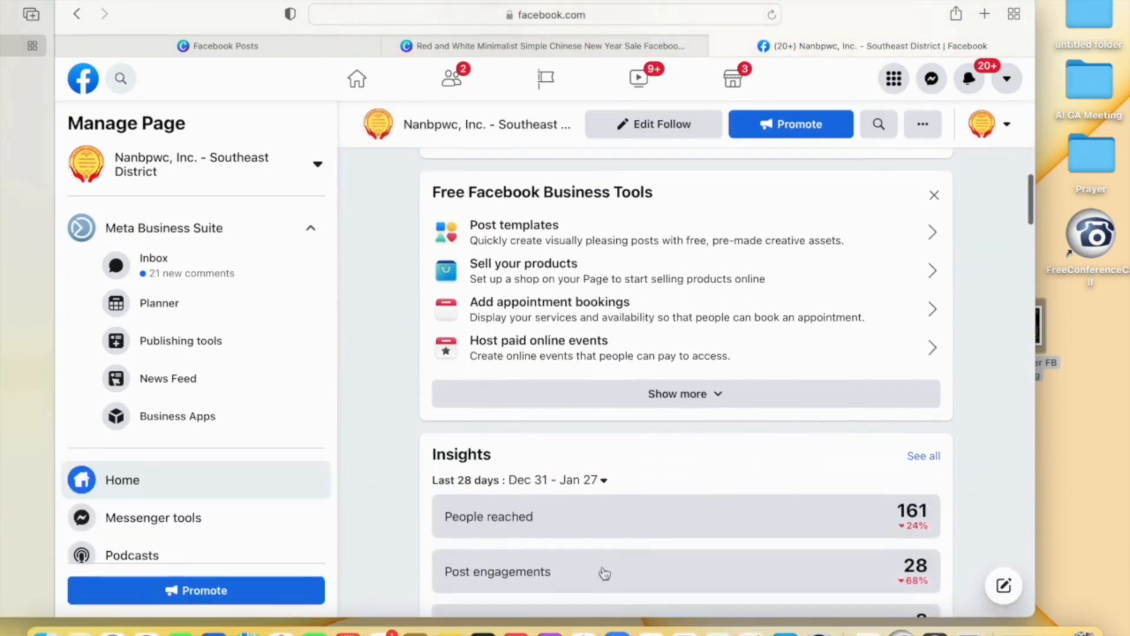
pyautogui.scroll(-15, 605, 409)
pyautogui.scroll(-5, 609, 410)
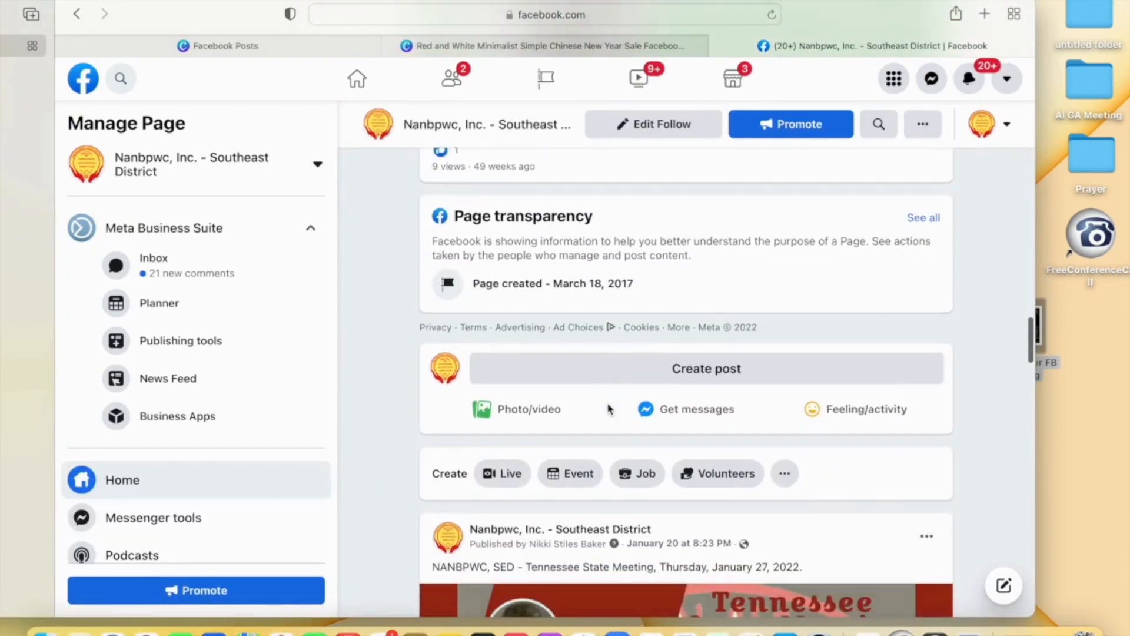
pyautogui.click(626, 372)
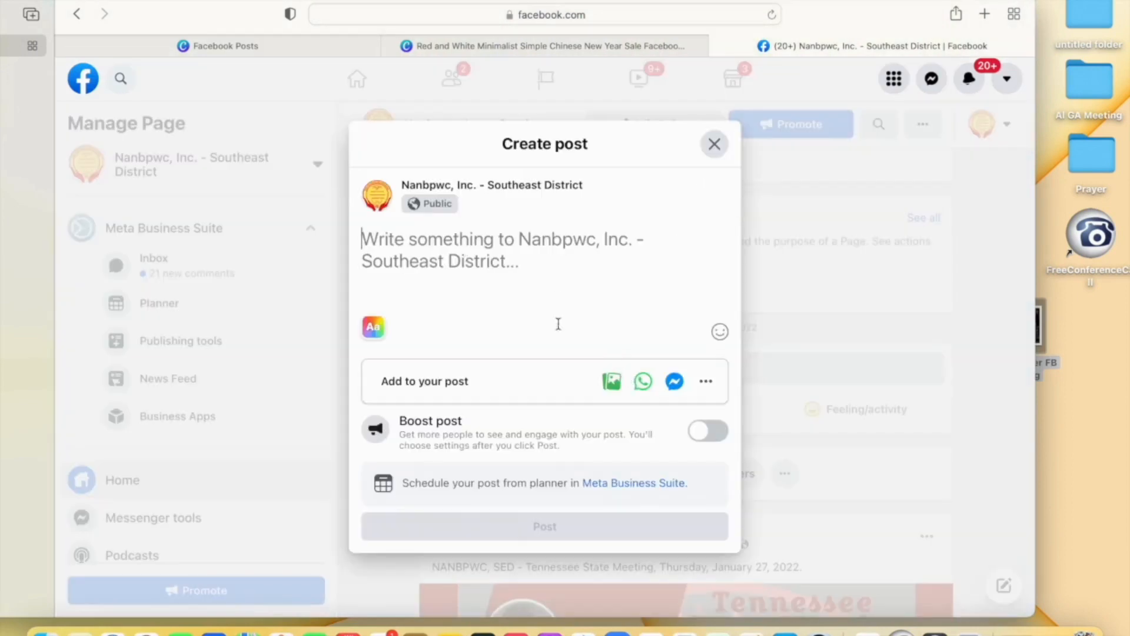
# - Attach Call to Prayer FB Flyer.png from the desktop as a photo and publish the post
pyautogui.click(612, 383)
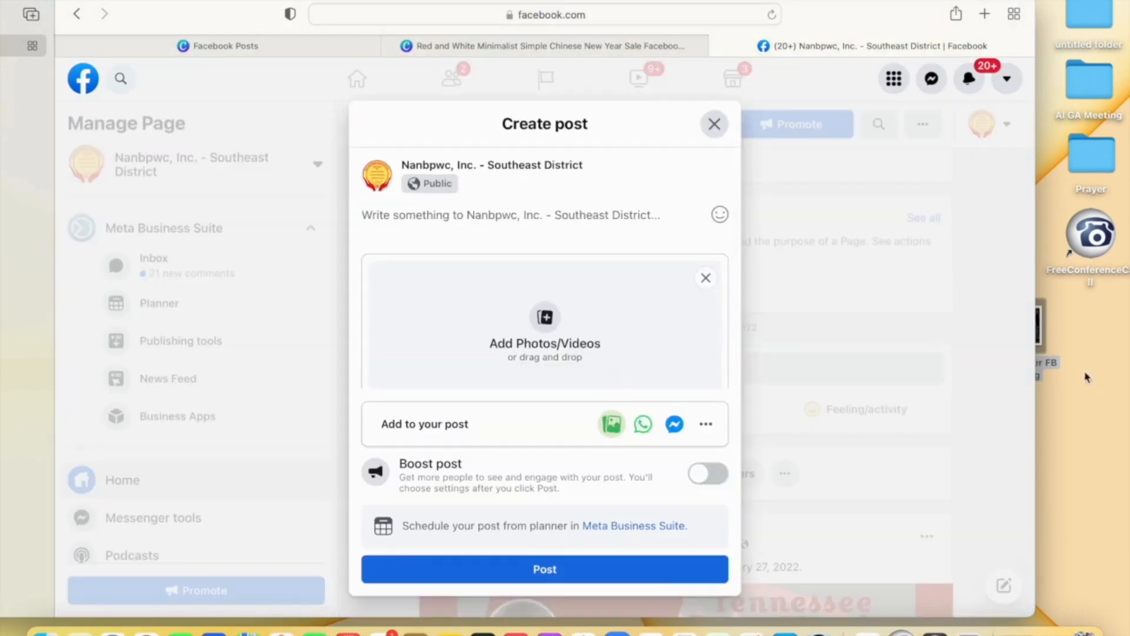
pyautogui.moveTo(1035, 372); pyautogui.dragTo(950, 372)
pyautogui.moveTo(1015, 336); pyautogui.dragTo(494, 335)
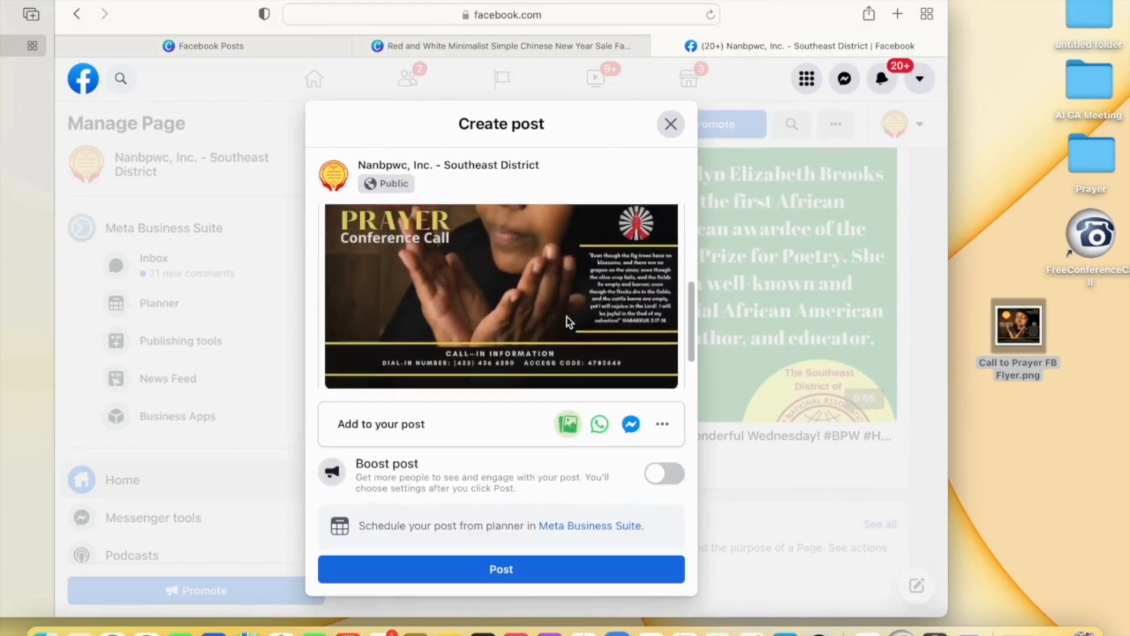
pyautogui.scroll(-3, 568, 321)
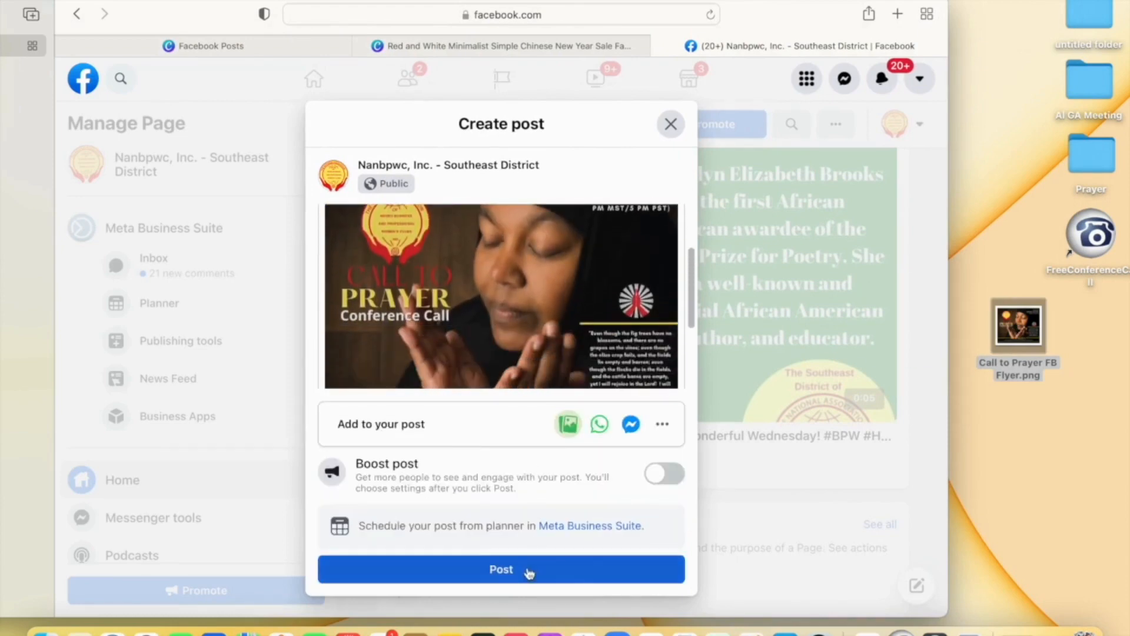
pyautogui.click(528, 570)
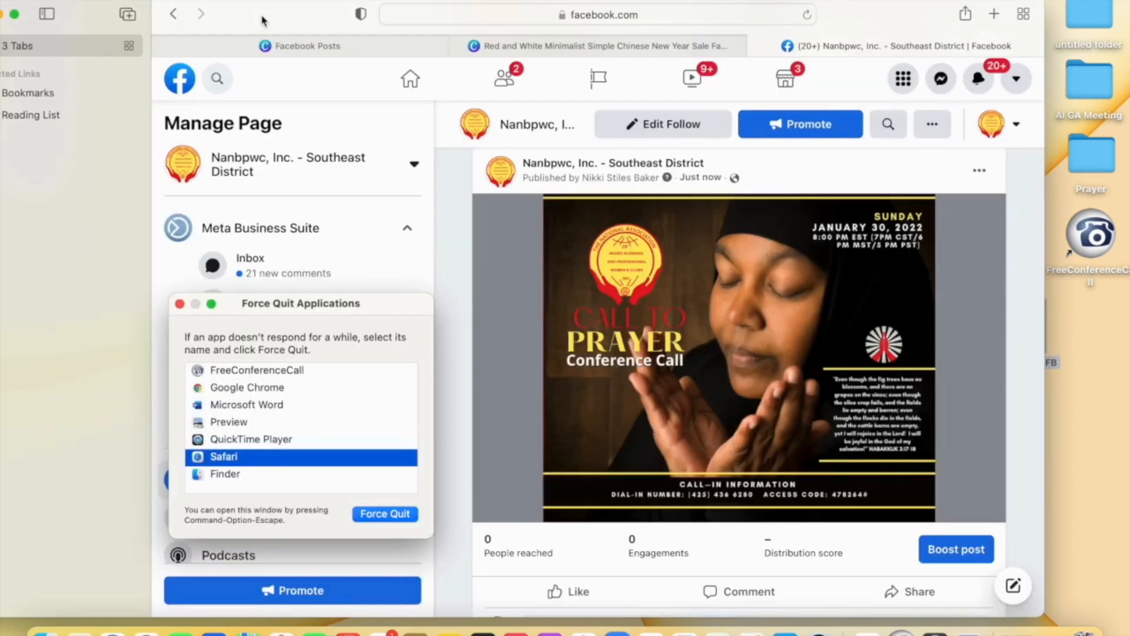
pyautogui.click(263, 21)
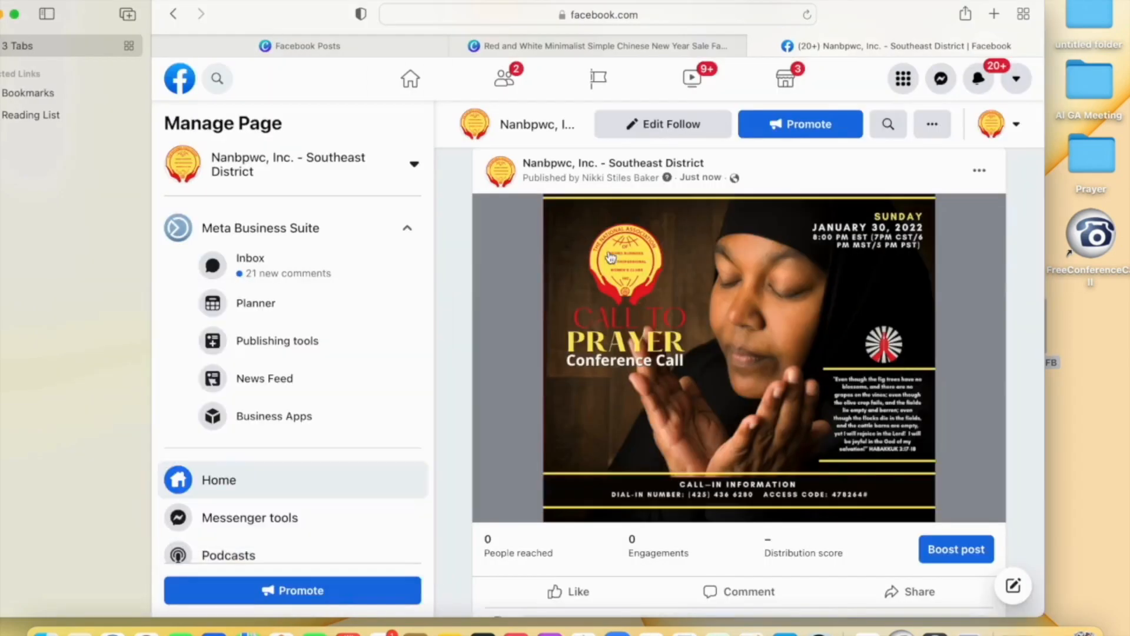
pyautogui.click(934, 629)
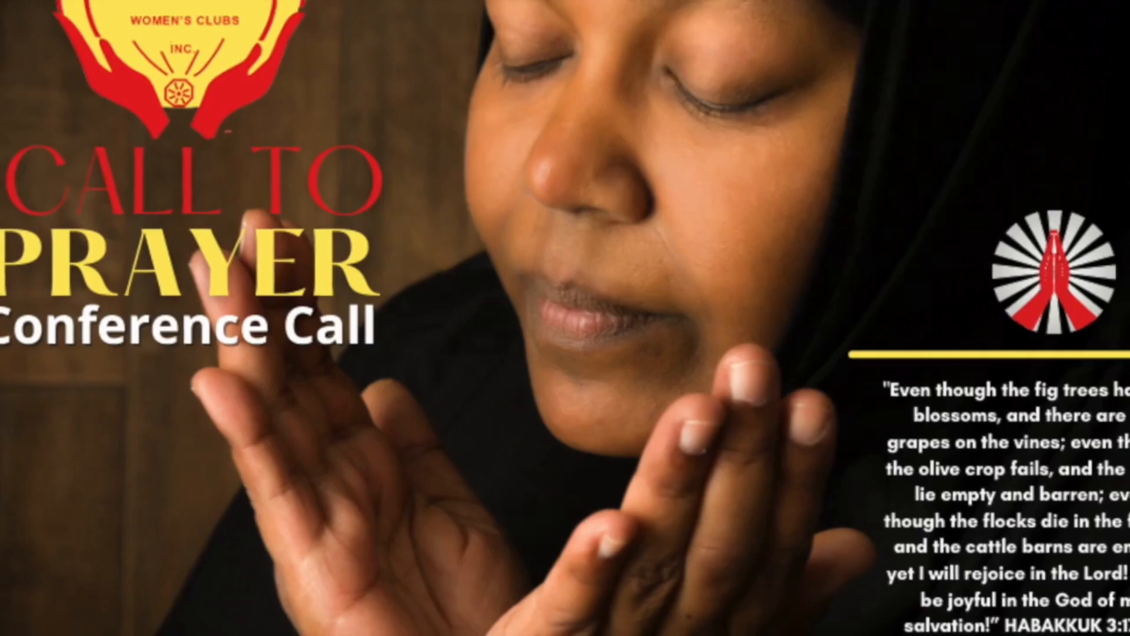